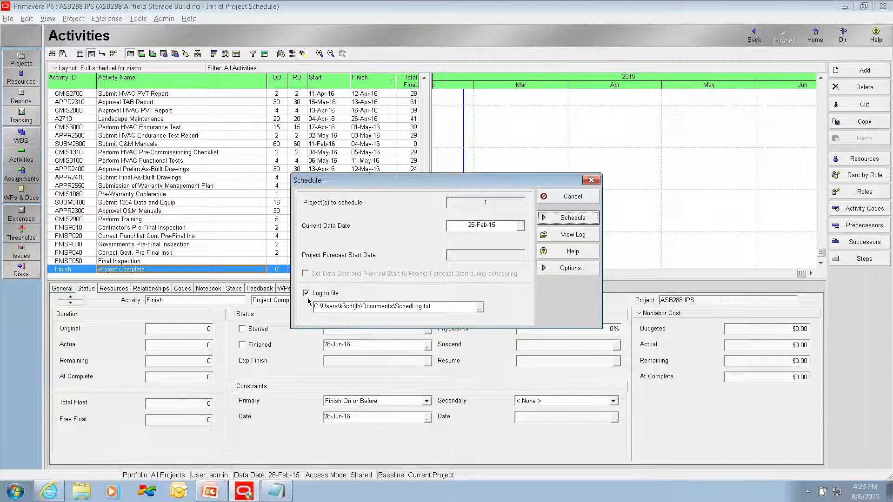
Step: Schedule the project with the data date 26-Feb-15, keeping logging to SchedLog.txt enabled
{"action": "left_click", "coordinate": [306, 292]}
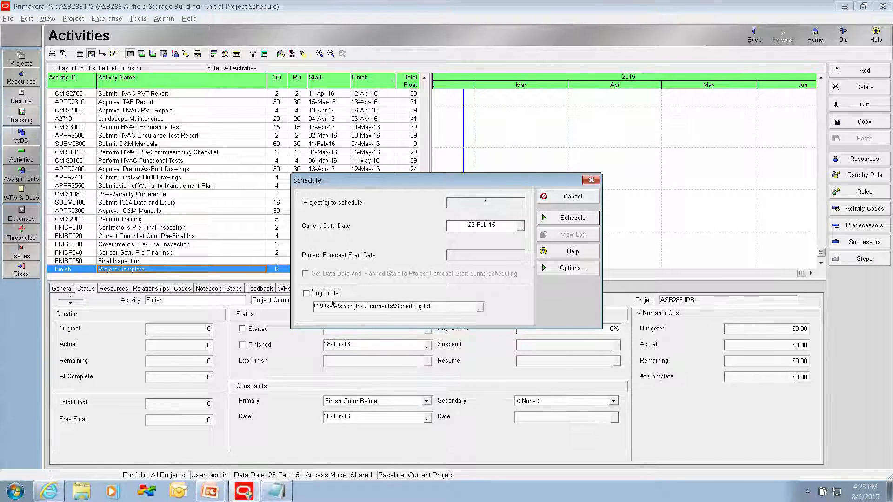
{"action": "left_click", "coordinate": [306, 293]}
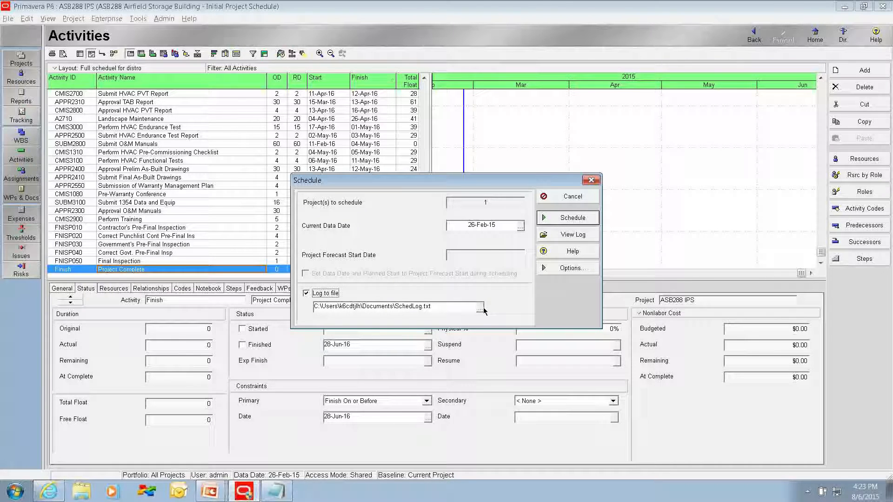
{"action": "left_click", "coordinate": [480, 308]}
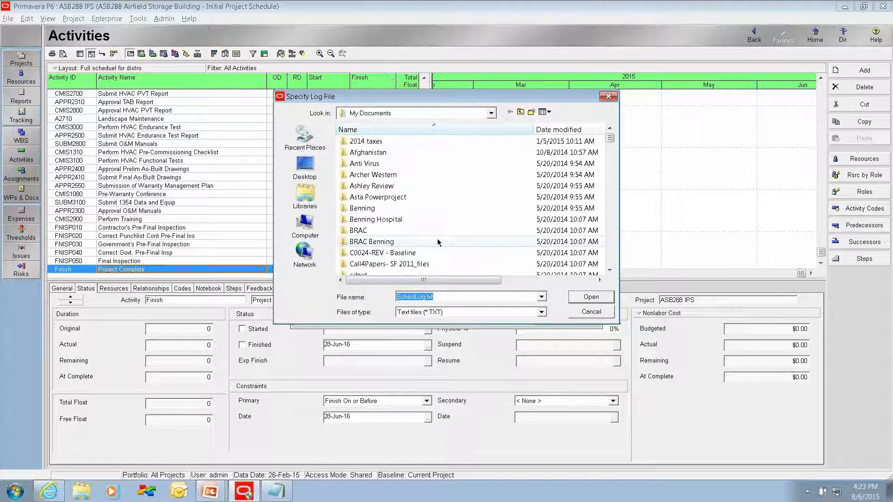
{"action": "left_click", "coordinate": [591, 312]}
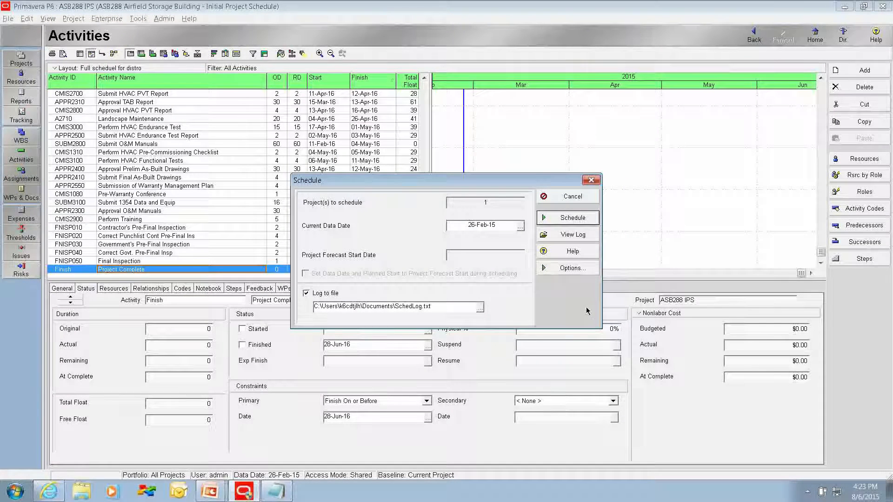
{"action": "left_click", "coordinate": [558, 220]}
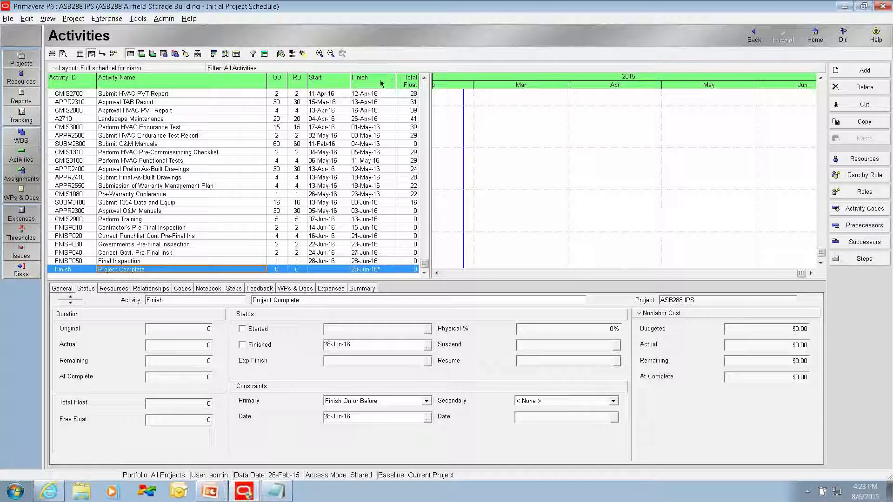
Step: View the schedule log and compare its settings and constraint statistics with the Initial Project Schedule review worksheet, leaving the Schedule dialog without rescheduling
{"action": "left_click", "coordinate": [281, 54]}
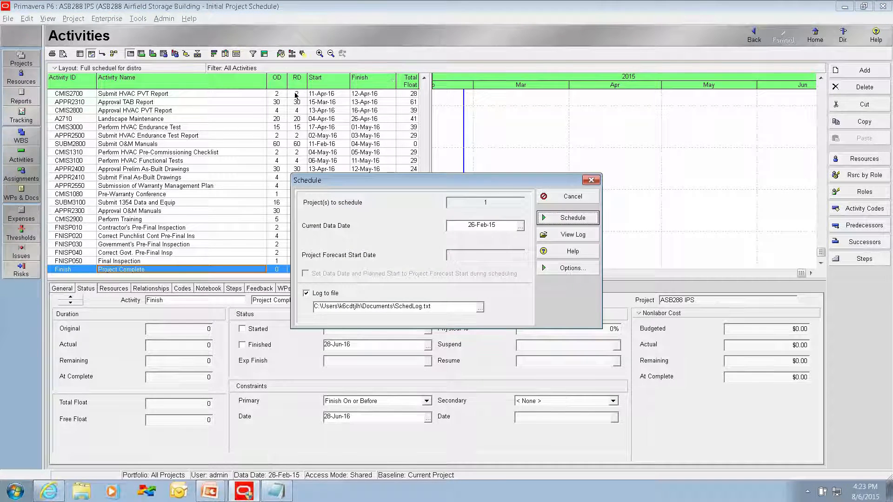
{"action": "left_click", "coordinate": [570, 236]}
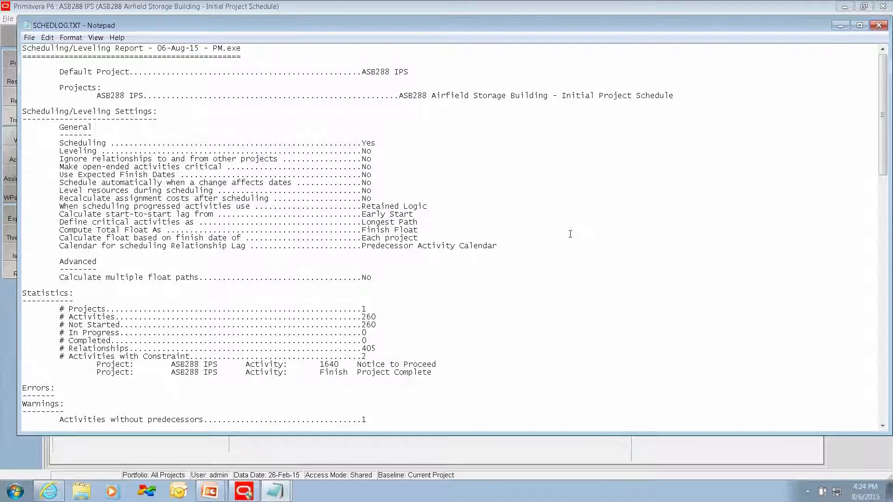
{"action": "key", "text": "alt+Tab"}
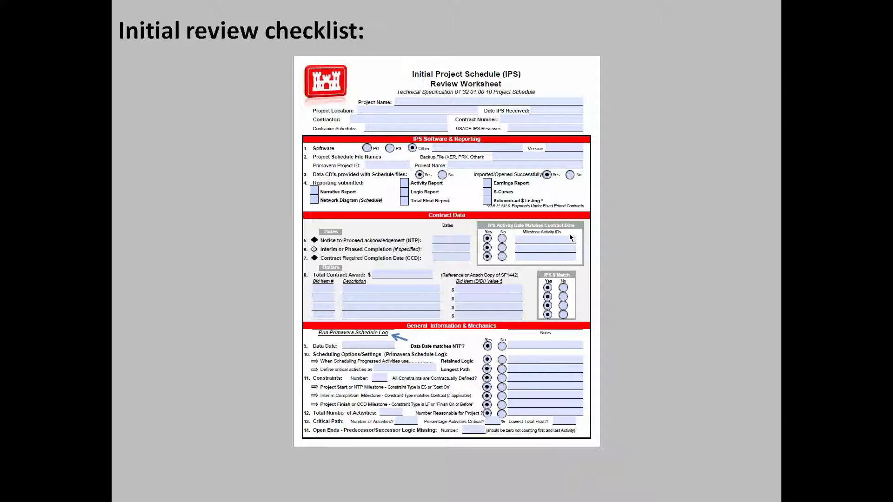
{"action": "key", "text": "alt+Tab"}
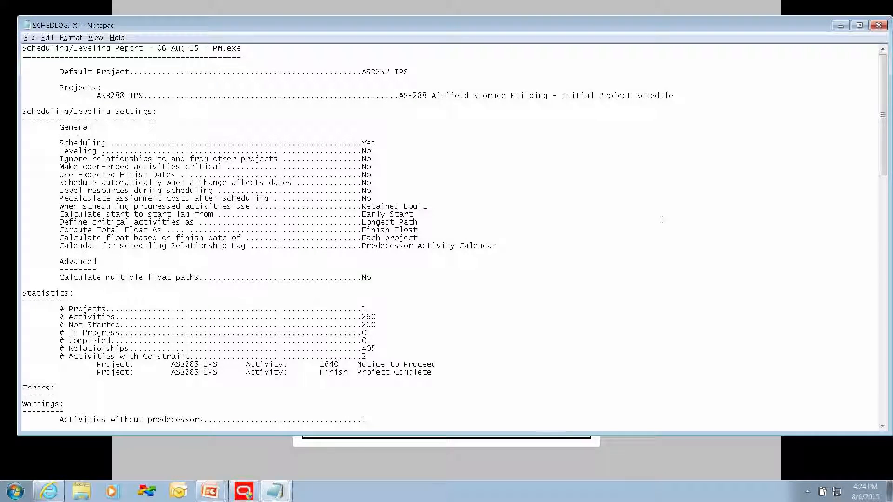
{"action": "key", "text": "alt+Tab"}
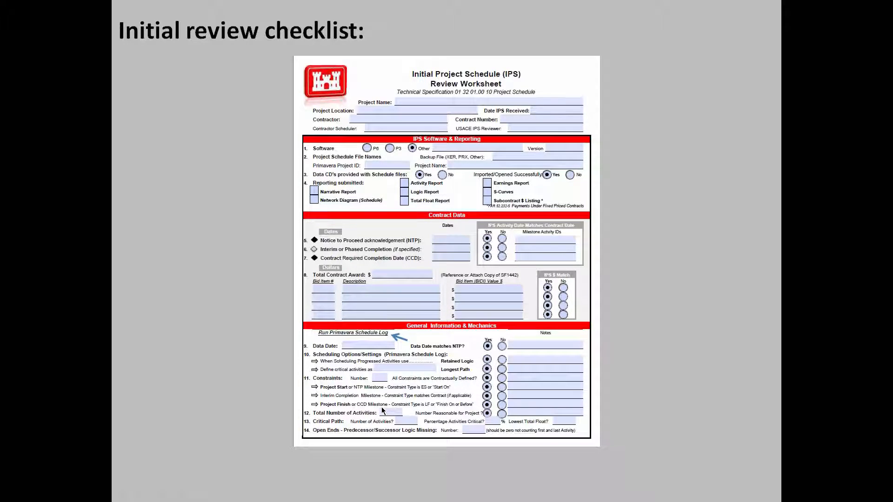
{"action": "key", "text": "alt+Tab"}
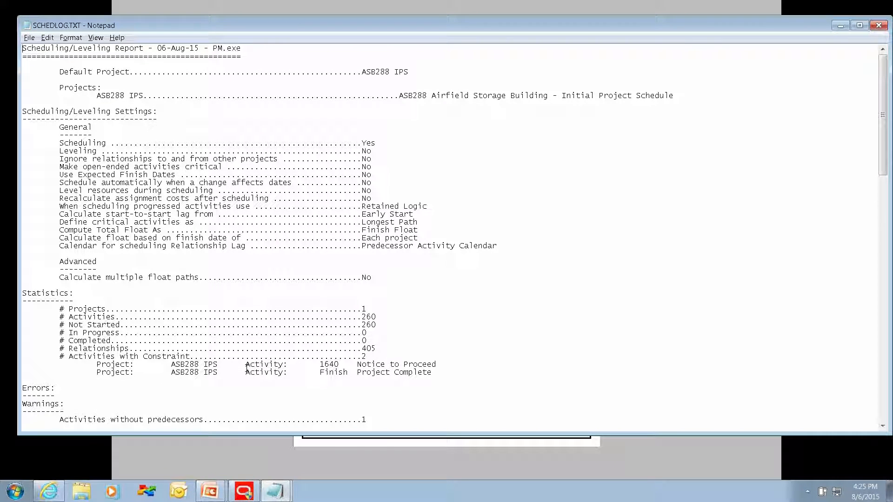
{"action": "key", "text": "alt+F4"}
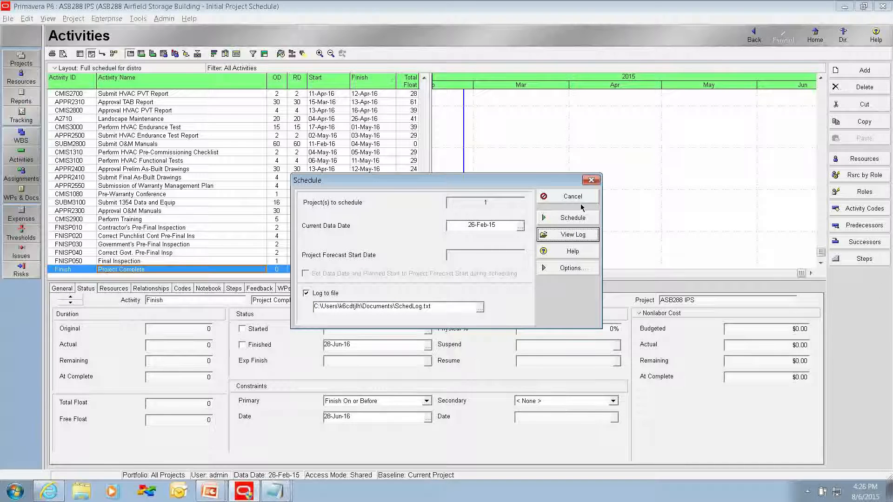
{"action": "left_click", "coordinate": [580, 204]}
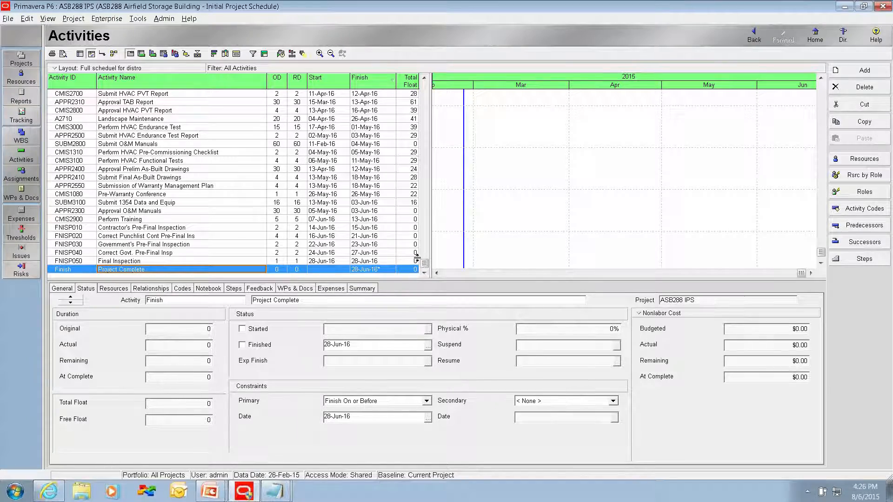
Step: Check the primary constraint type and date of the Notice to Proceed and Project Complete milestones
{"action": "left_click_drag", "start_coordinate": [425, 264], "coordinate": [425, 78]}
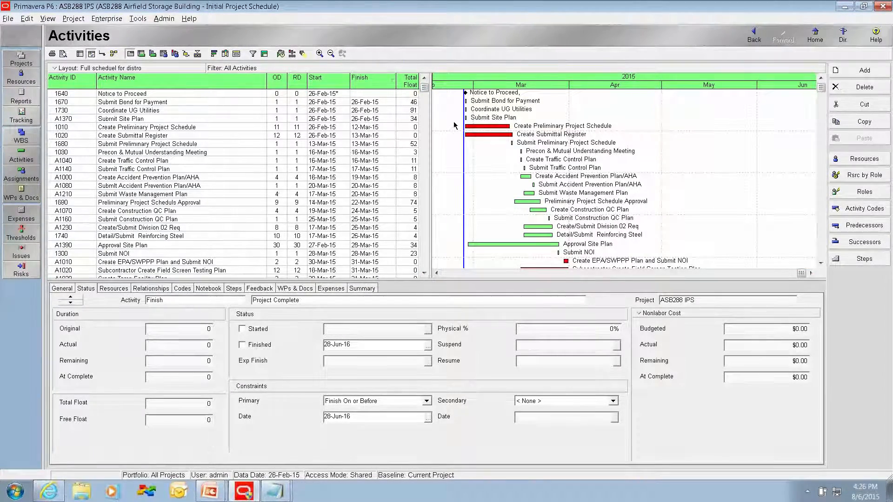
{"action": "left_click", "coordinate": [109, 94]}
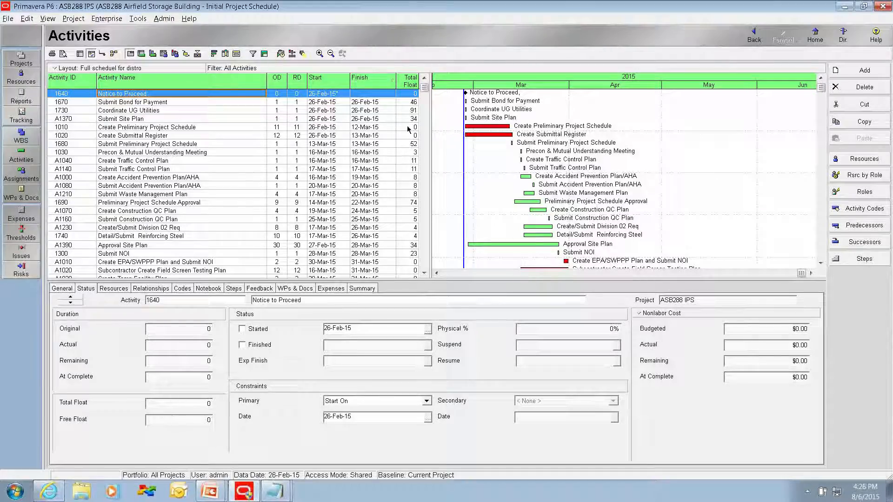
{"action": "left_click_drag", "start_coordinate": [424, 88], "coordinate": [424, 263]}
{"action": "left_click", "coordinate": [142, 270]}
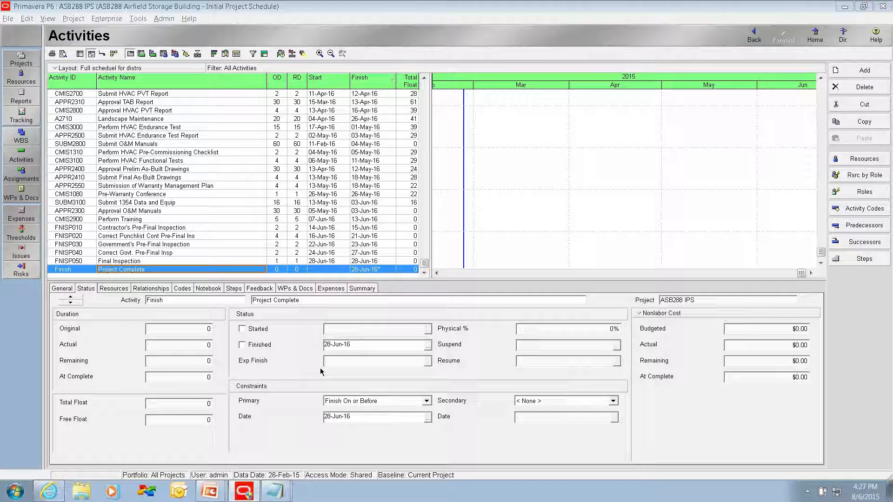
Step: Check the schedule log's activity total, open-end warnings, scheduling results and critical activities against the review worksheet items
{"action": "key", "text": "alt+Tab"}
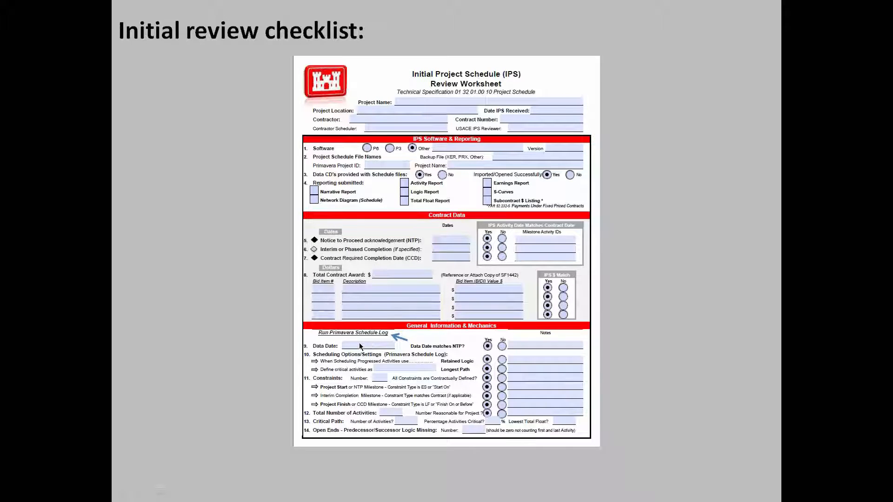
{"action": "key", "text": "alt+Tab"}
{"action": "key", "text": "alt+Tab"}
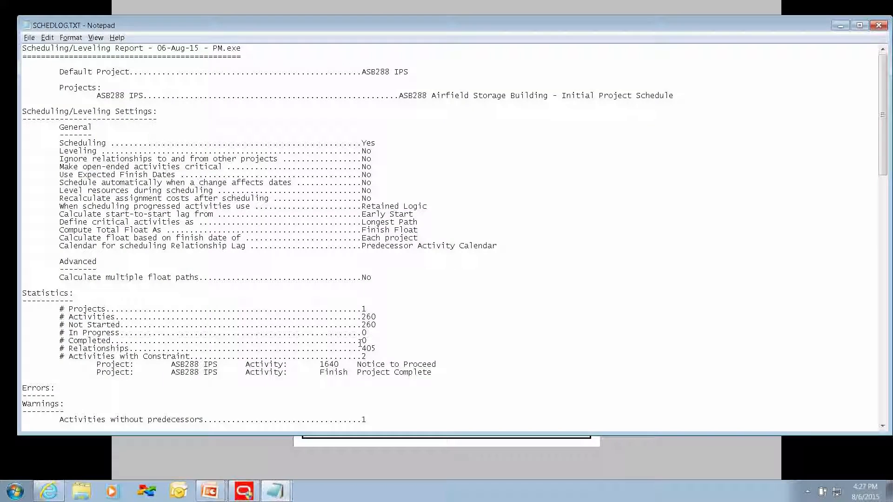
{"action": "scroll", "coordinate": [351, 345], "scroll_direction": "down", "scroll_amount": 1}
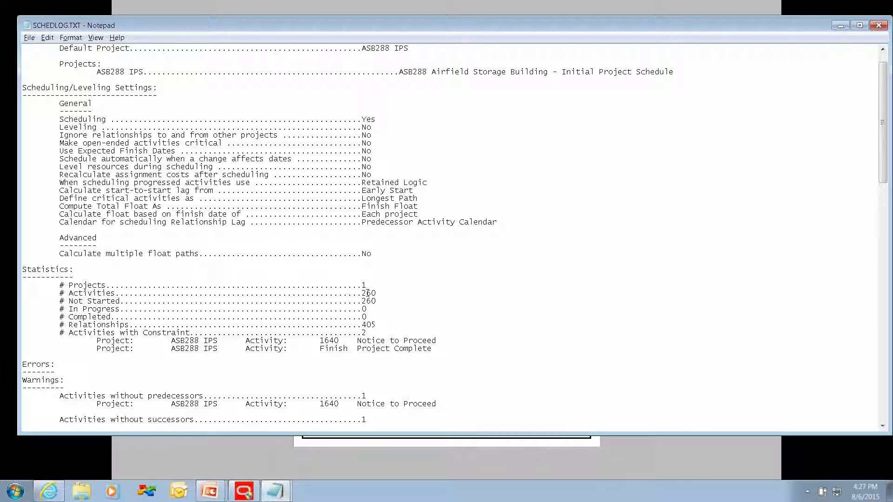
{"action": "scroll", "coordinate": [393, 320], "scroll_direction": "down", "scroll_amount": 5}
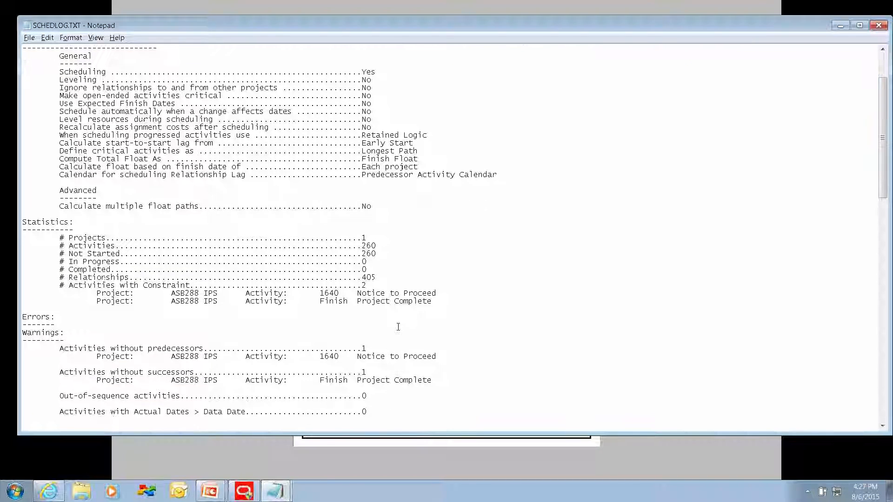
{"action": "scroll", "coordinate": [398, 327], "scroll_direction": "down", "scroll_amount": 1}
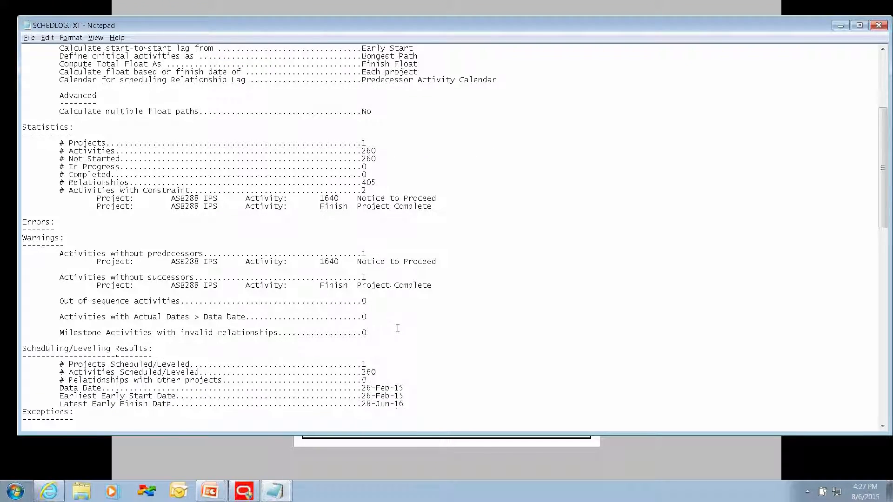
{"action": "scroll", "coordinate": [397, 327], "scroll_direction": "down", "scroll_amount": 2}
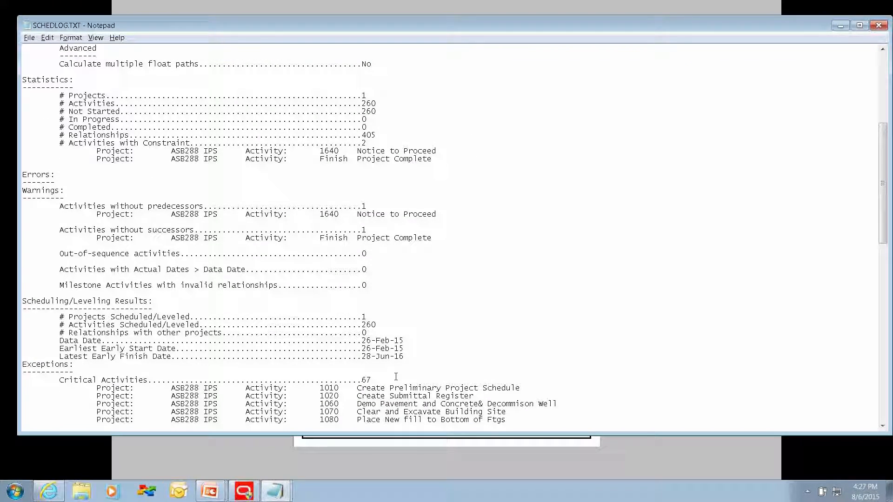
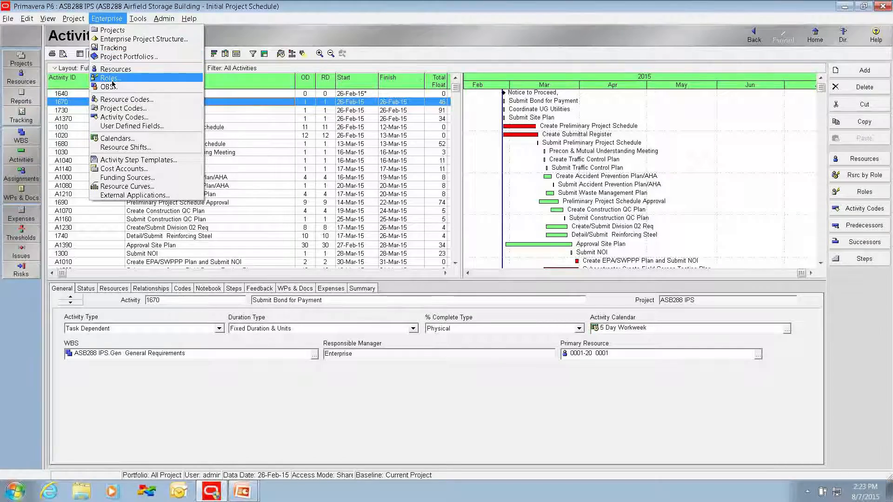
Step: Review the project-level activity codes and compare them with the global activity codes, leaving the Activity Codes dialog unchanged
{"action": "left_click", "coordinate": [115, 118]}
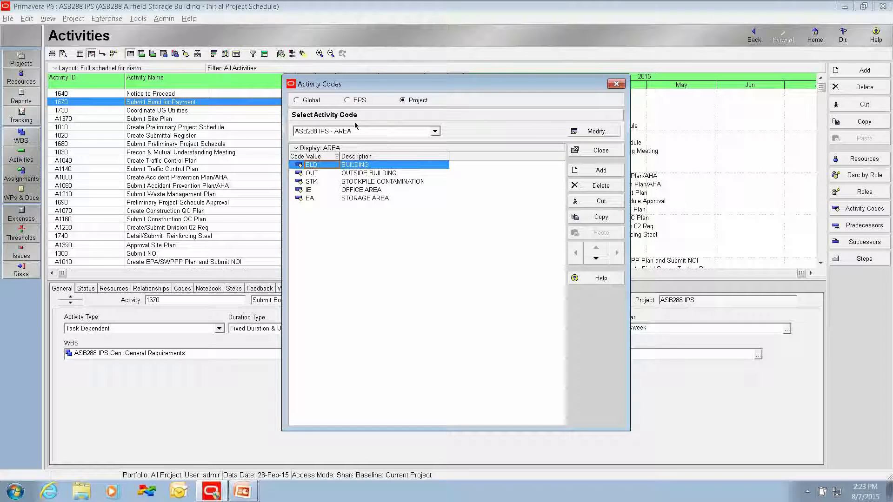
{"action": "left_click", "coordinate": [435, 133]}
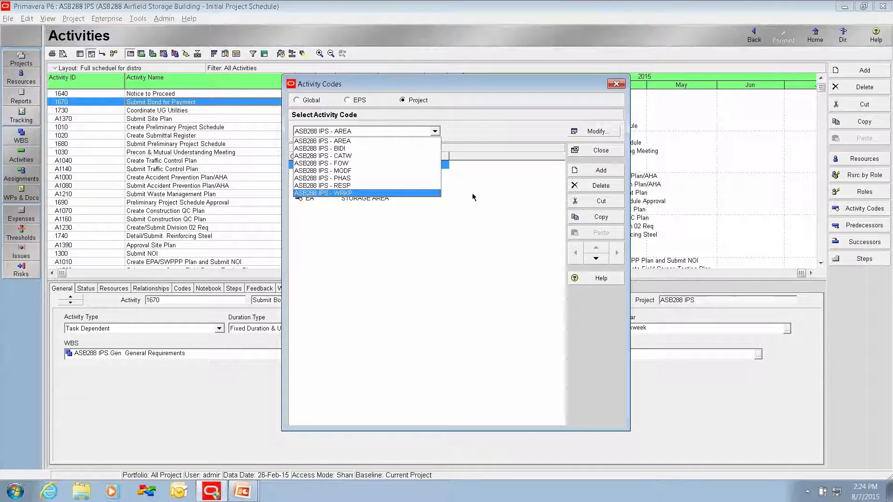
{"action": "left_click", "coordinate": [463, 235]}
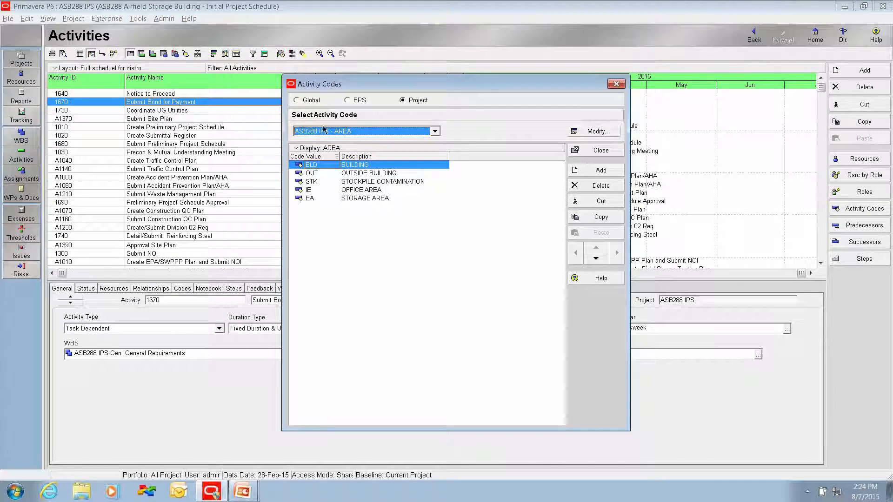
{"action": "left_click", "coordinate": [295, 101]}
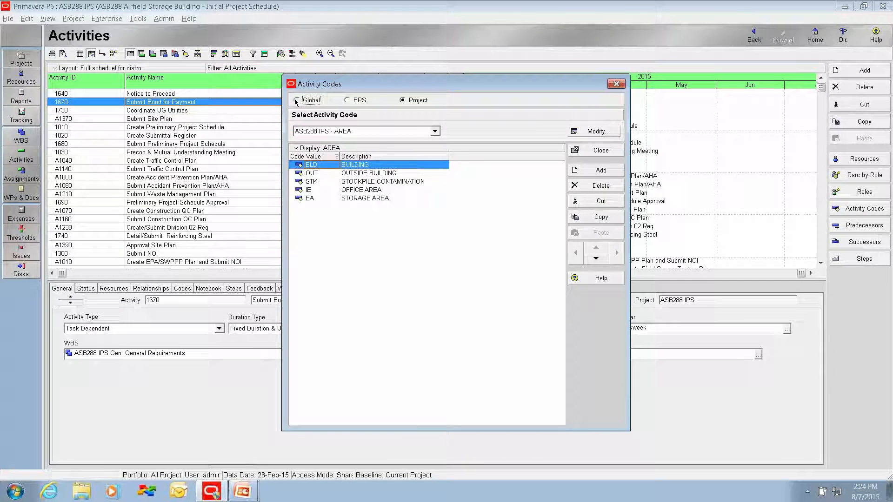
{"action": "left_click", "coordinate": [434, 131]}
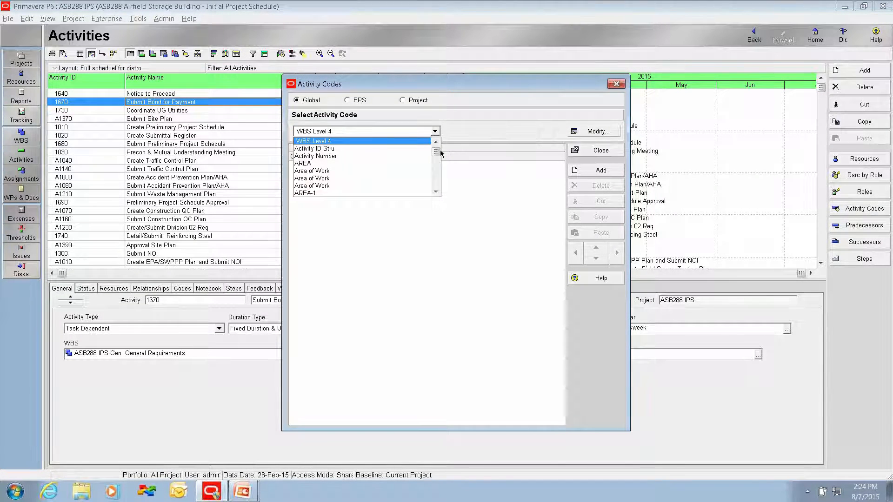
{"action": "left_click_drag", "start_coordinate": [436, 152], "coordinate": [438, 184]}
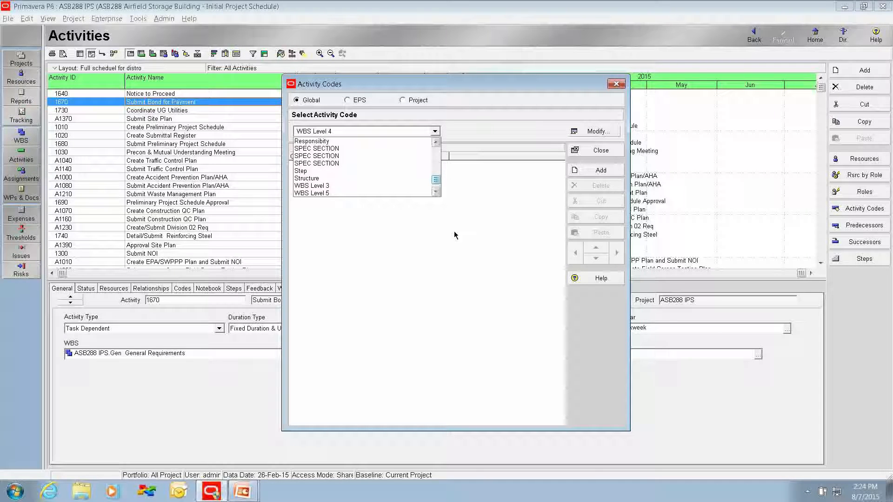
{"action": "left_click", "coordinate": [403, 101]}
{"action": "left_click", "coordinate": [403, 100]}
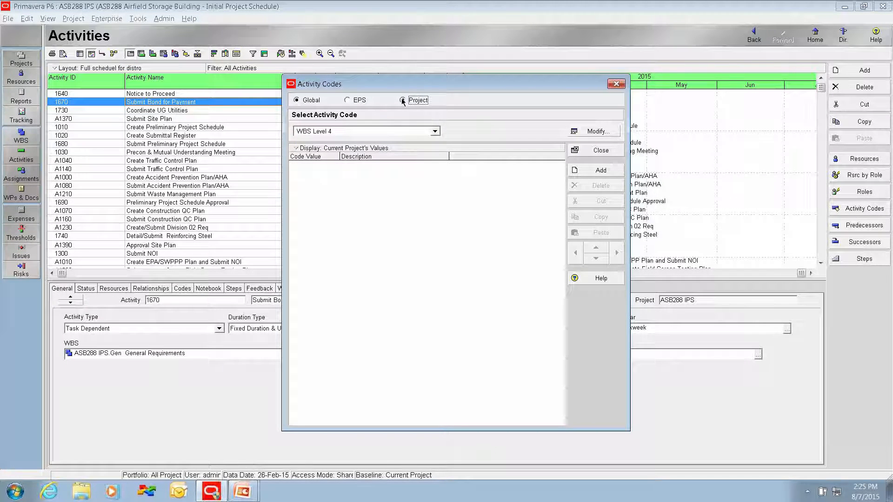
{"action": "left_click", "coordinate": [591, 152]}
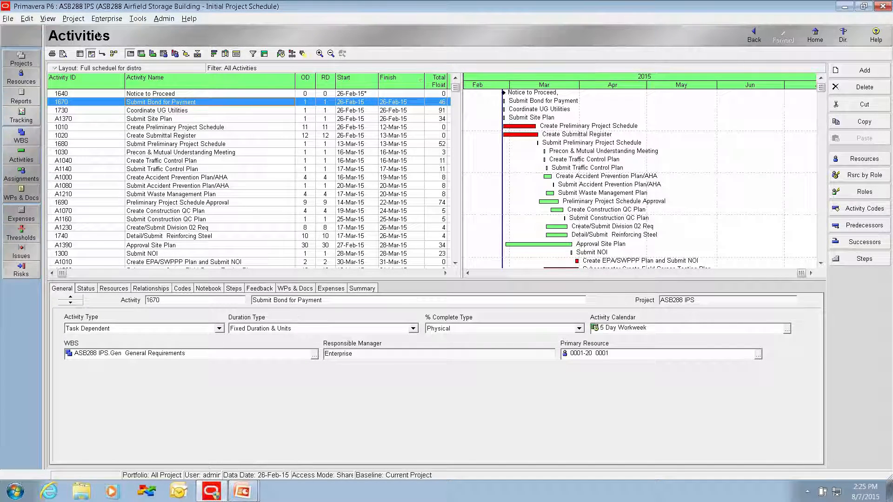
Step: Review the project calendars and the list of global calendars, leaving the Calendars dialog unchanged
{"action": "left_click", "coordinate": [106, 20]}
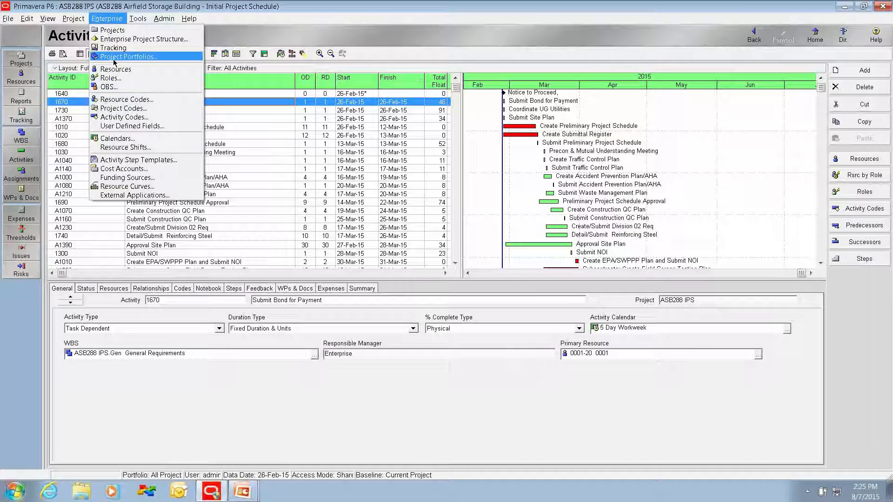
{"action": "left_click", "coordinate": [119, 138]}
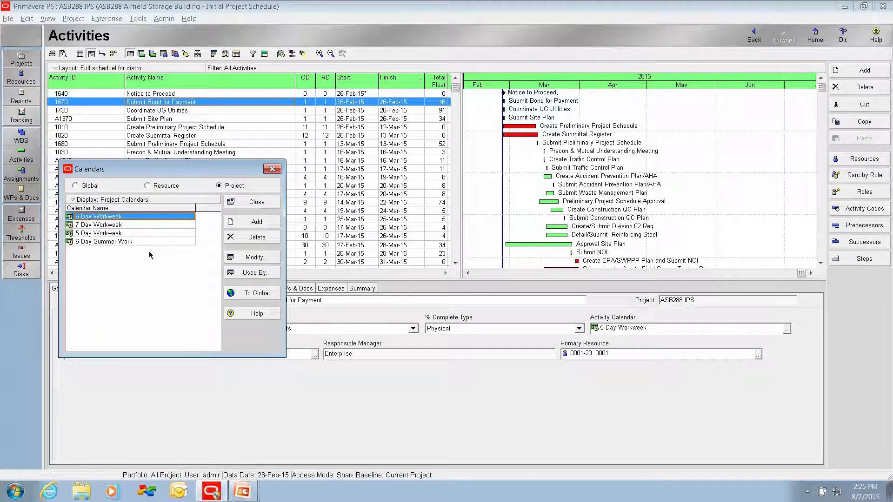
{"action": "left_click", "coordinate": [75, 186]}
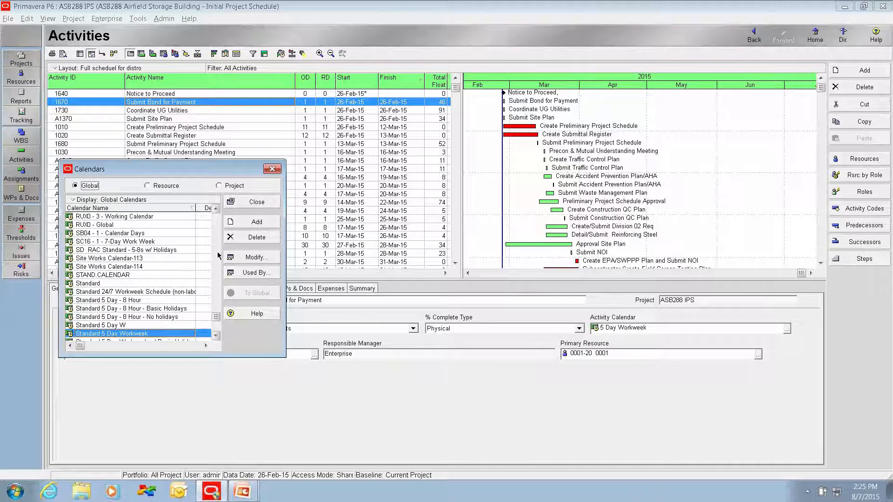
{"action": "left_click_drag", "start_coordinate": [217, 318], "coordinate": [215, 217]}
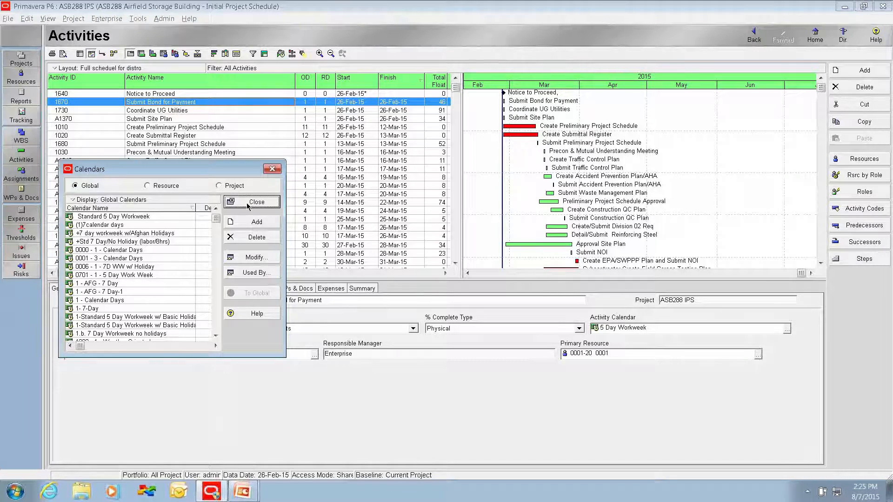
{"action": "left_click", "coordinate": [253, 202]}
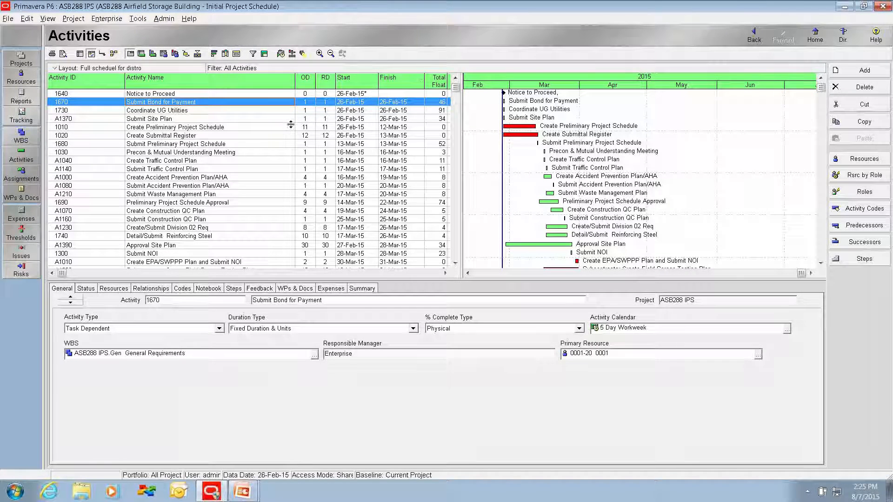
Step: Group the activities by Duration Type
{"action": "left_click", "coordinate": [264, 54]}
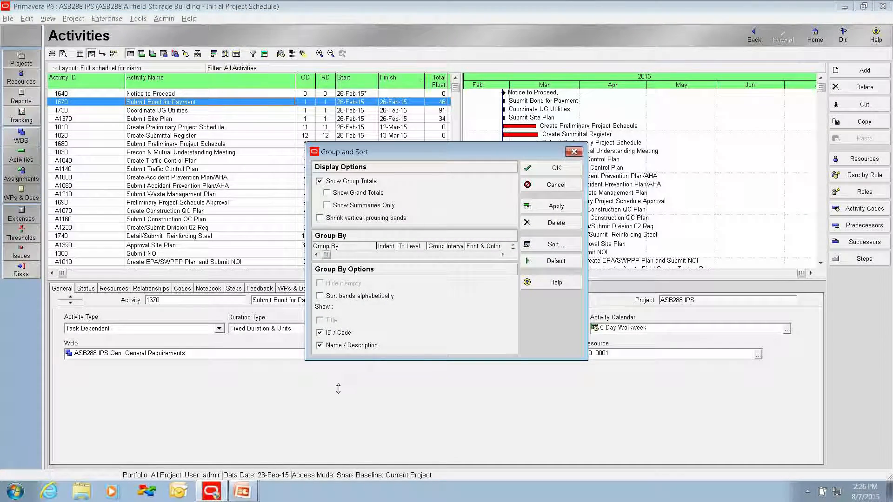
{"action": "left_click", "coordinate": [334, 257]}
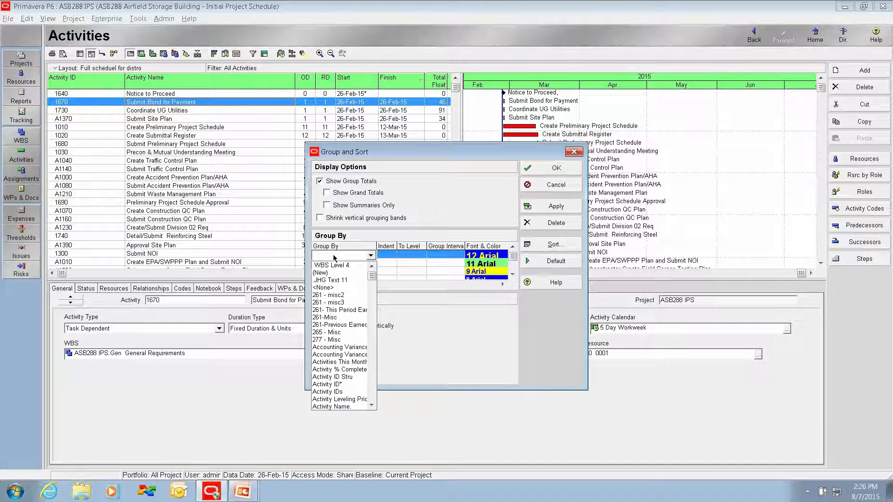
{"action": "key", "text": "d"}
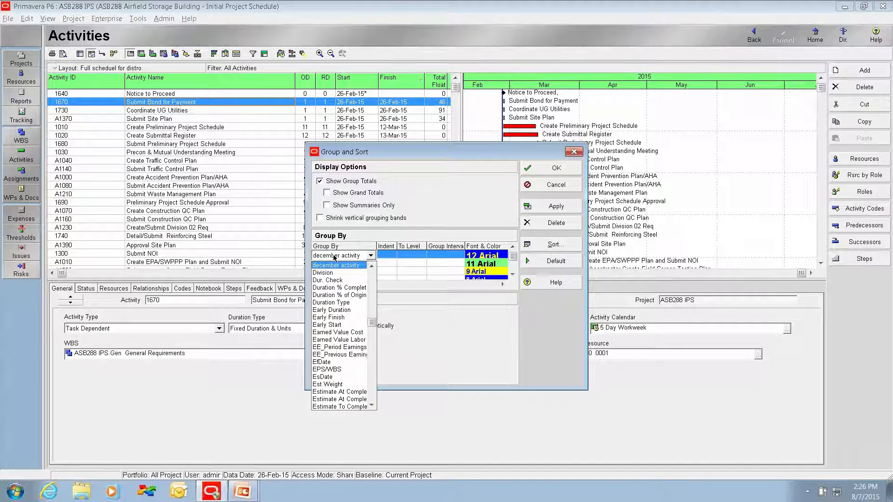
{"action": "left_click", "coordinate": [331, 302]}
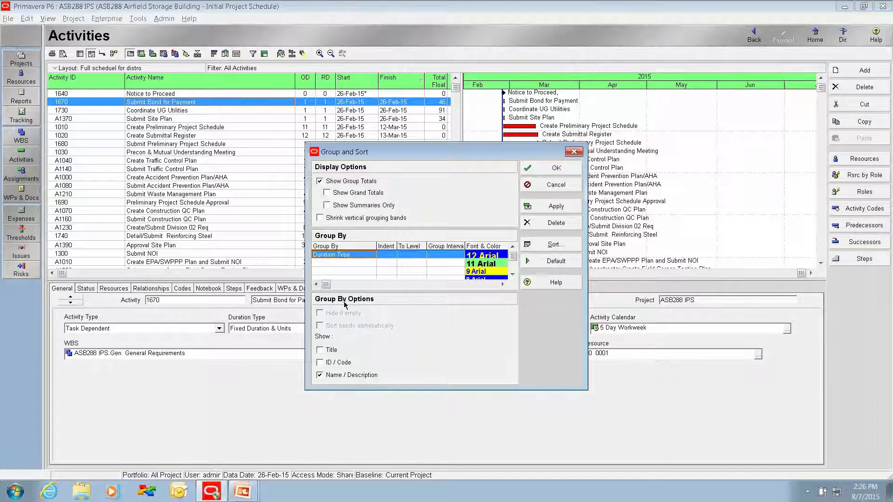
{"action": "left_click", "coordinate": [542, 171]}
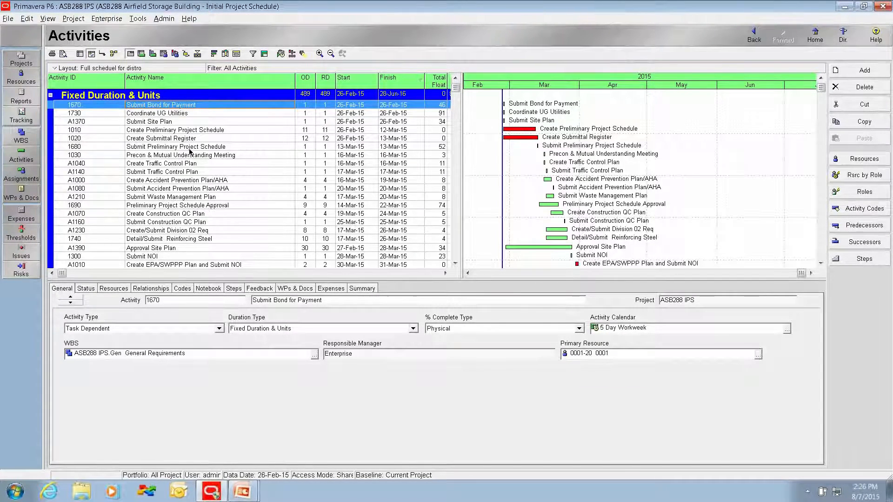
Step: Collapse the Fixed Duration & Units band, check the activity type of each activity under Fixed Duration and Units/Time, and expand the band again
{"action": "left_click", "coordinate": [51, 96]}
{"action": "left_click", "coordinate": [52, 96]}
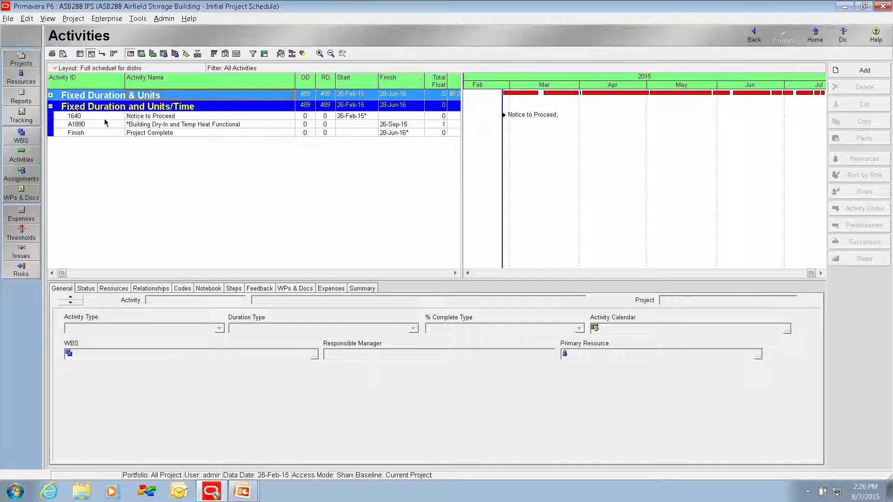
{"action": "left_click", "coordinate": [145, 118]}
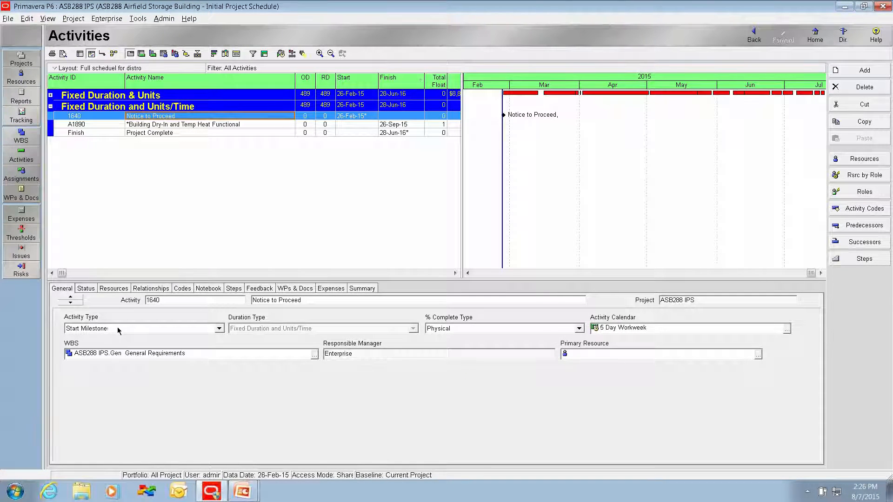
{"action": "left_click", "coordinate": [142, 125]}
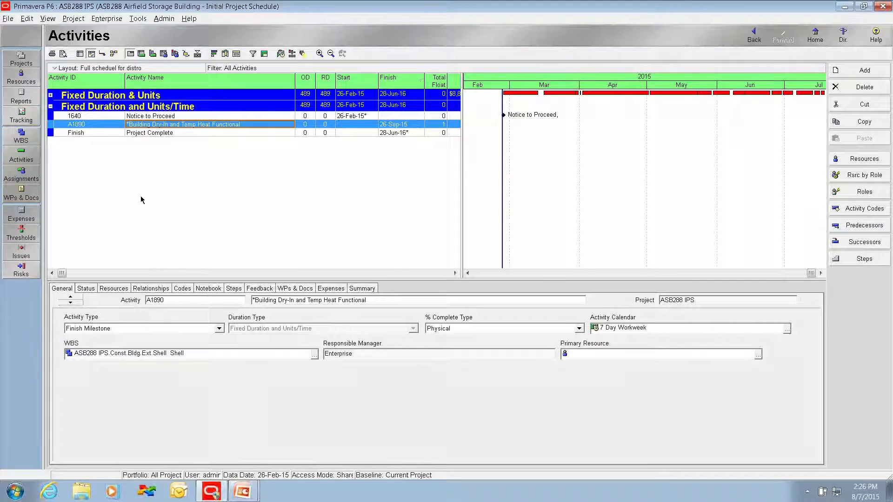
{"action": "left_click", "coordinate": [144, 134]}
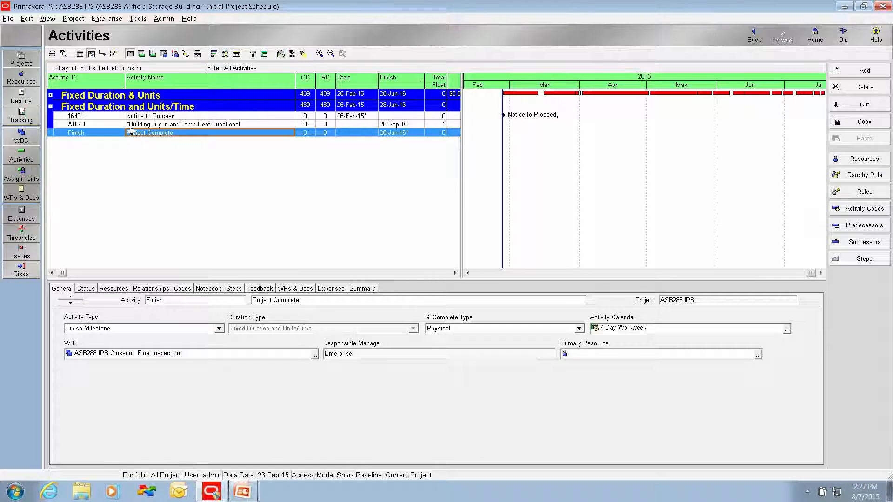
{"action": "left_click", "coordinate": [51, 94]}
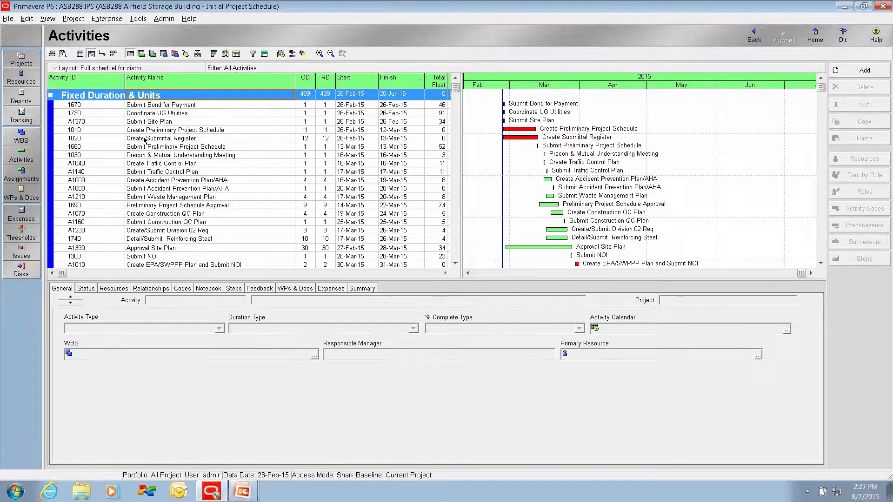
Step: Consult the IPS review worksheet's percent complete requirement and regroup the activities by Percent Complete Type
{"action": "key", "text": "alt+Tab"}
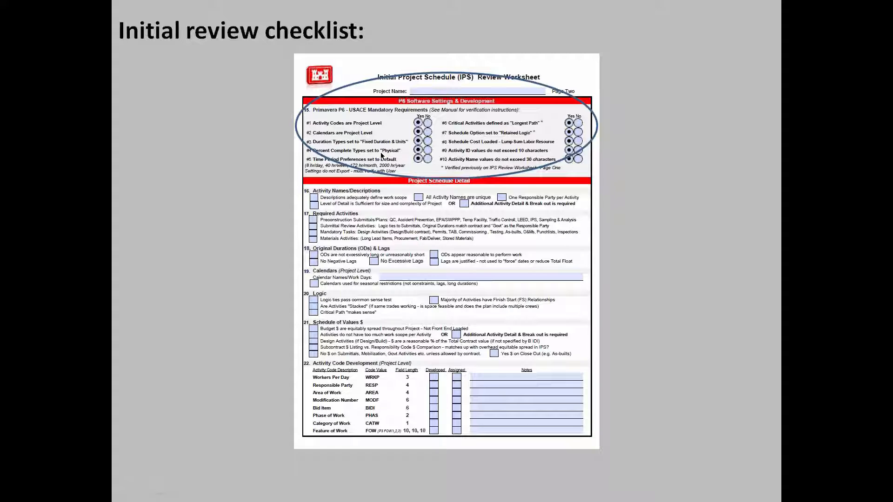
{"action": "key", "text": "alt+Tab"}
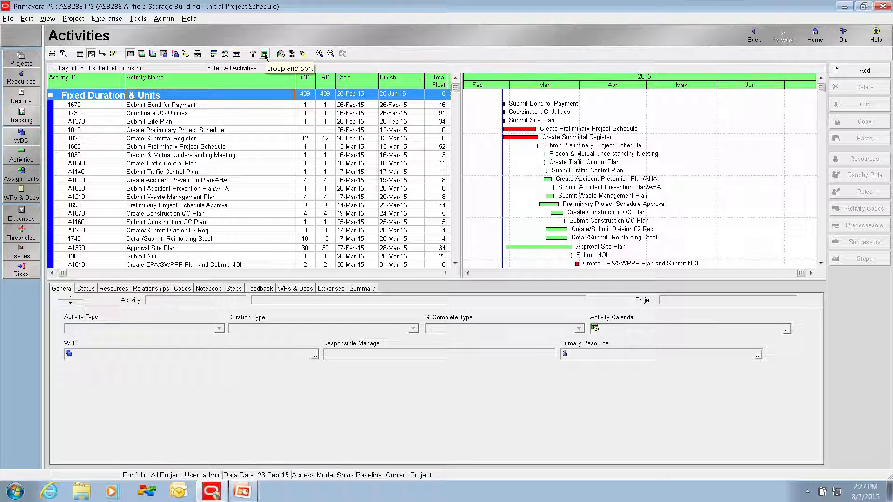
{"action": "left_click", "coordinate": [264, 53]}
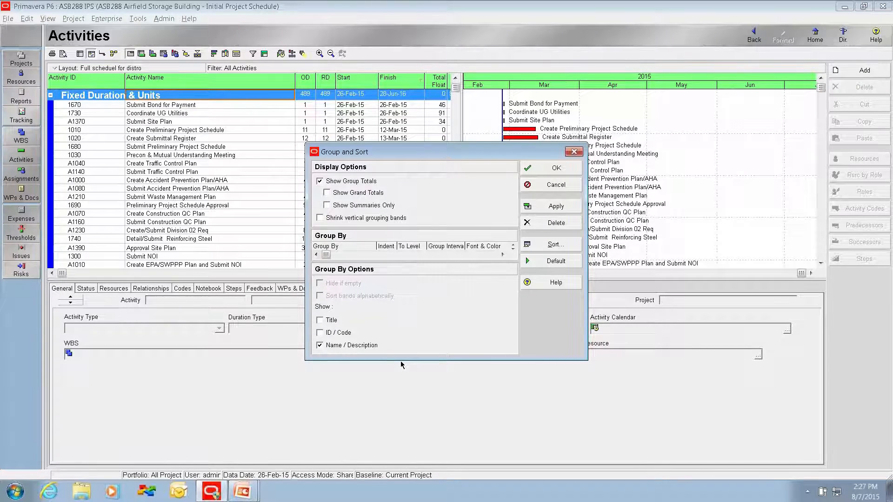
{"action": "left_click_drag", "start_coordinate": [402, 359], "coordinate": [405, 397]}
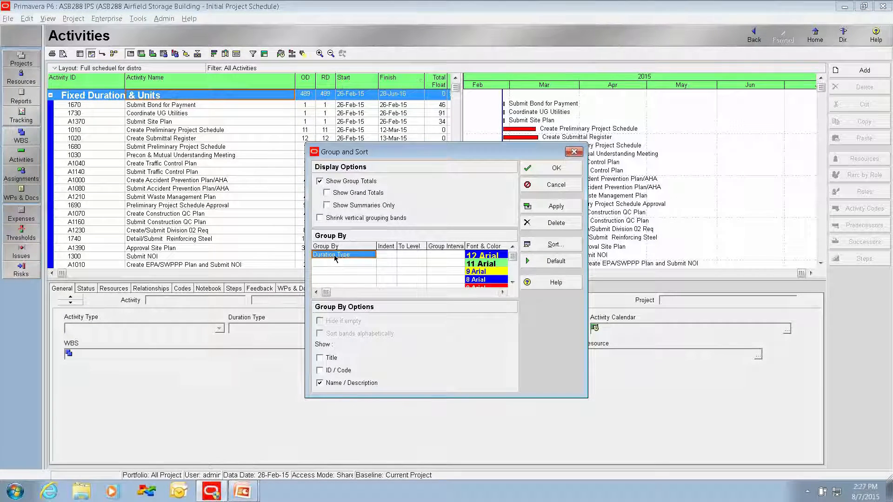
{"action": "left_click", "coordinate": [335, 256]}
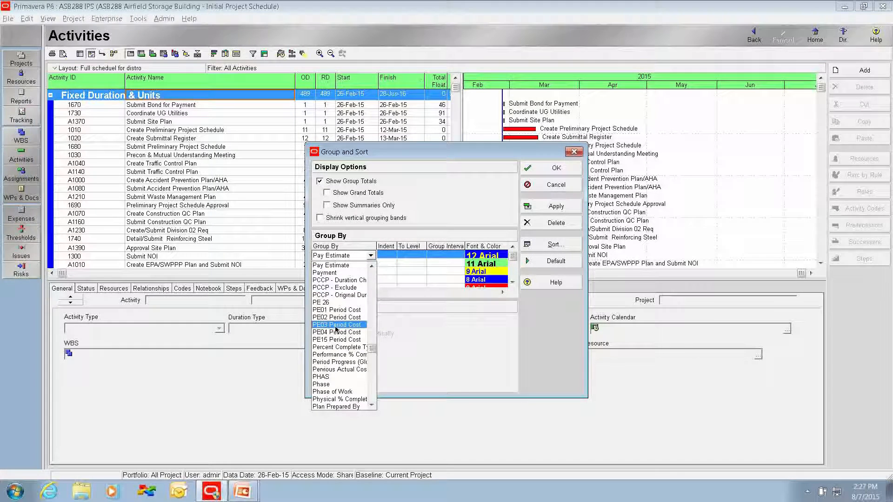
{"action": "left_click", "coordinate": [336, 347]}
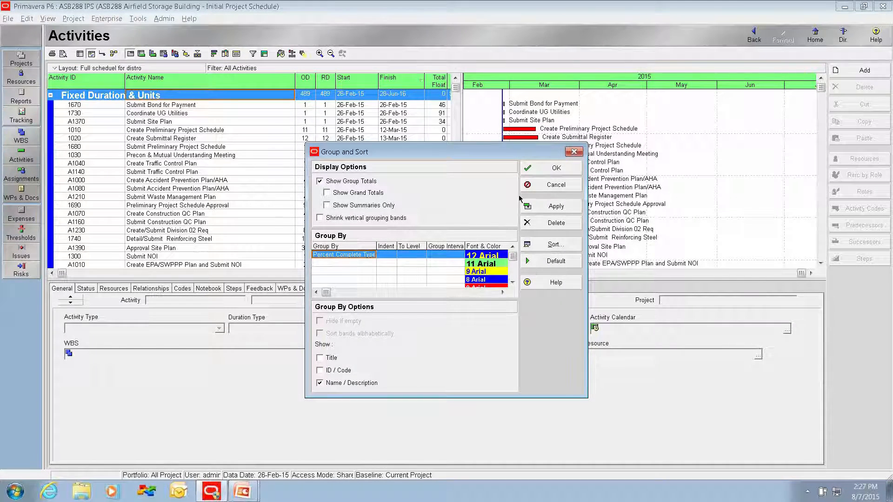
{"action": "left_click", "coordinate": [529, 166]}
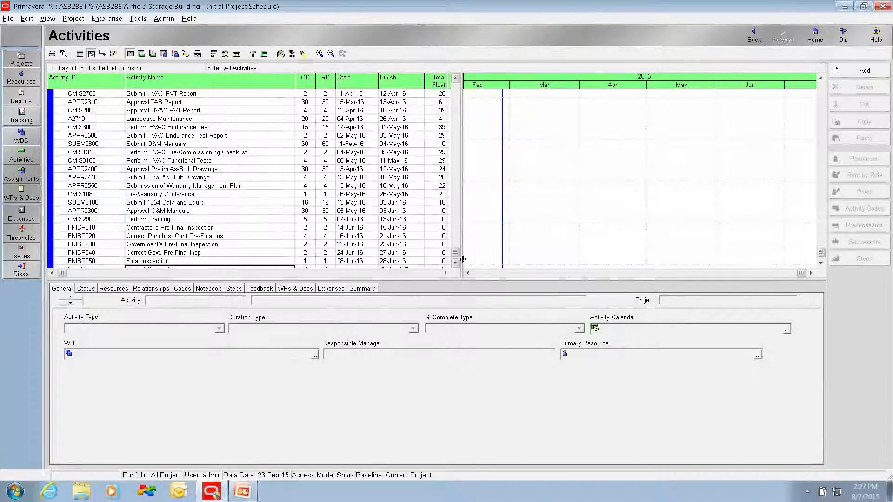
Step: Check whether all activities fall under the Physical percent complete band by collapsing it, leaving it expanded
{"action": "left_click_drag", "start_coordinate": [455, 254], "coordinate": [454, 88]}
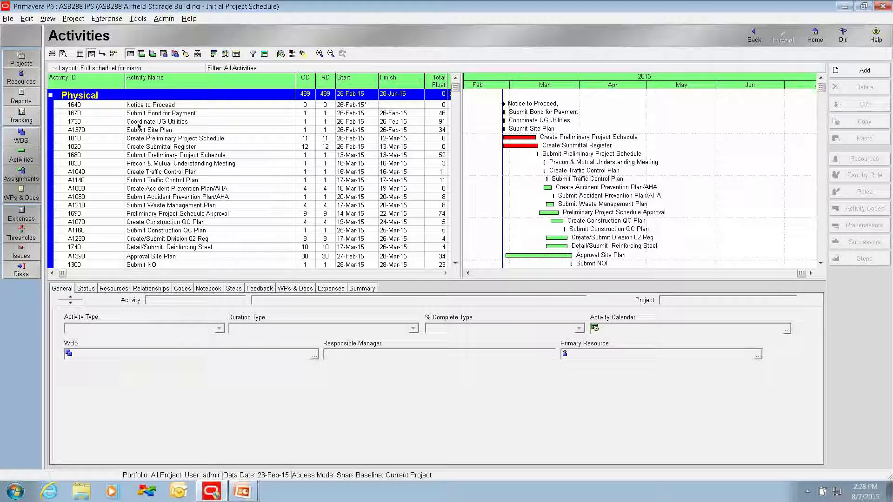
{"action": "left_click", "coordinate": [51, 96]}
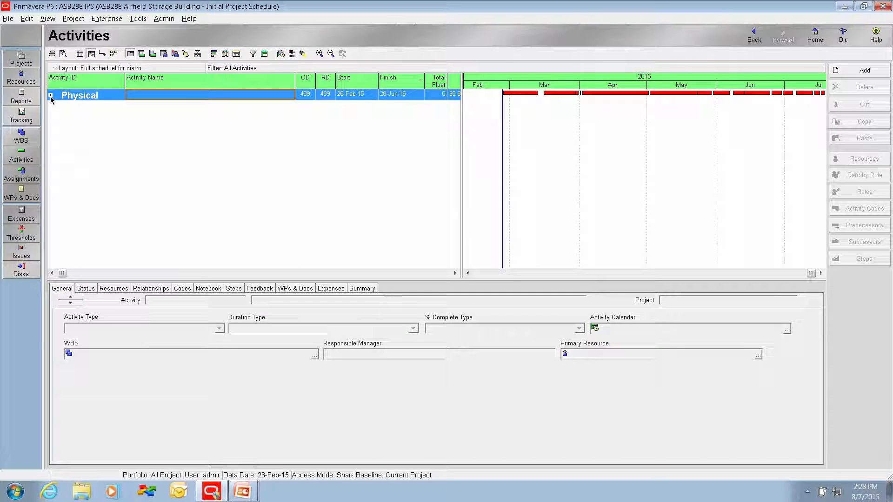
{"action": "double_click", "coordinate": [79, 99]}
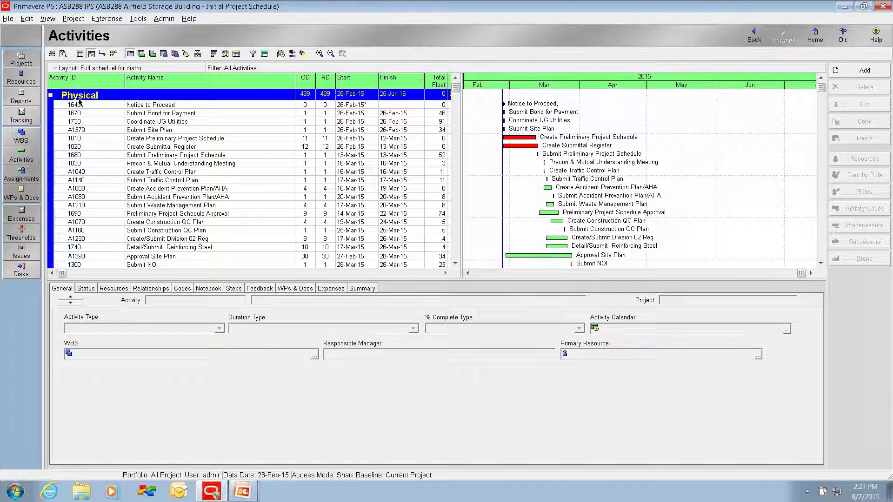
{"action": "double_click", "coordinate": [80, 98]}
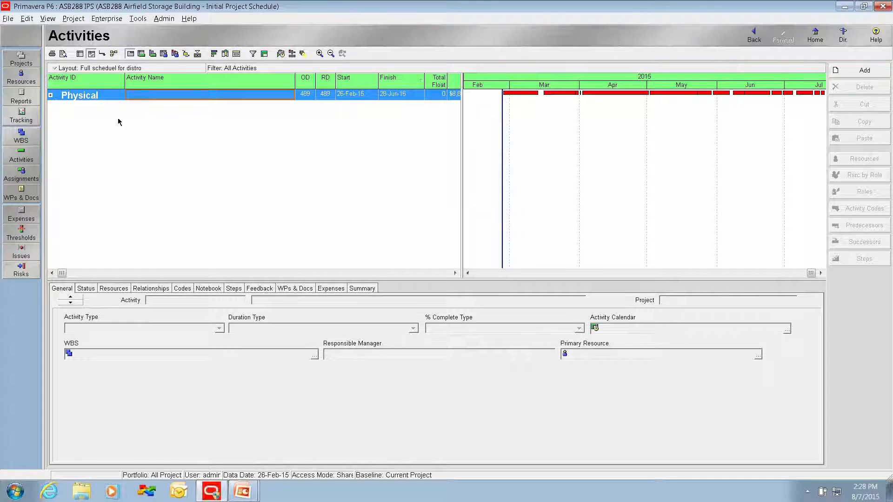
{"action": "left_click", "coordinate": [50, 96]}
{"action": "left_click", "coordinate": [51, 95]}
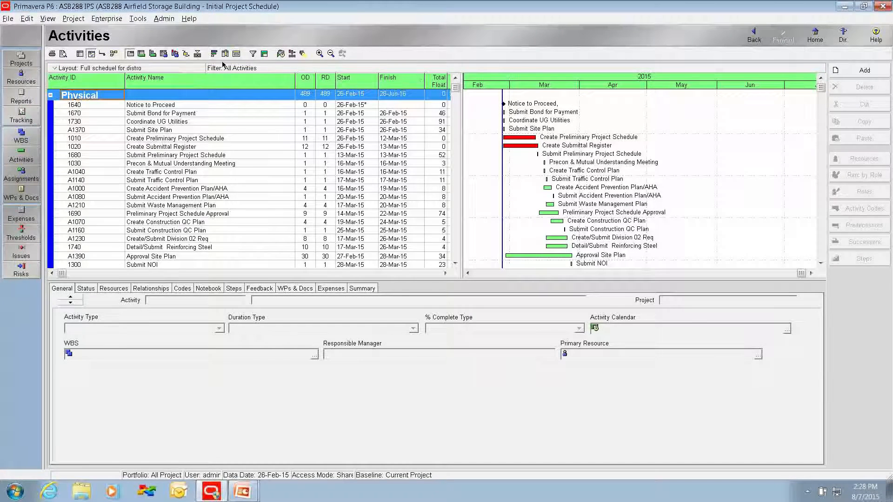
Step: Remove the Percent Complete Type grouping so the activities form one flat list, and select the Submit Bond for Payment activity at its start
{"action": "left_click", "coordinate": [264, 54]}
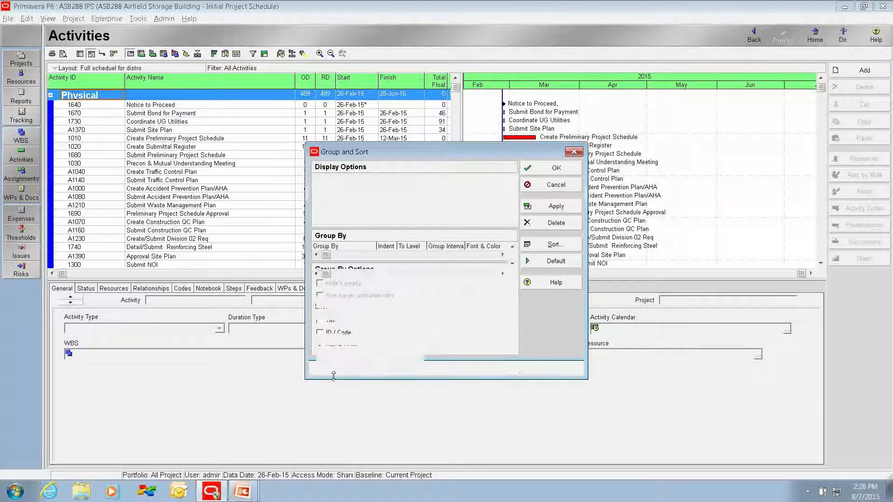
{"action": "left_click", "coordinate": [534, 222]}
{"action": "left_click", "coordinate": [556, 169]}
{"action": "left_click_drag", "start_coordinate": [455, 251], "coordinate": [456, 89]}
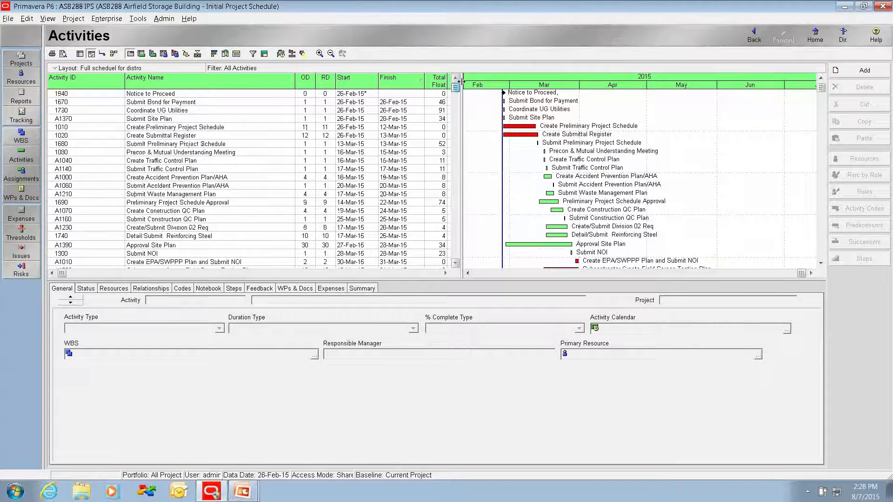
{"action": "left_click", "coordinate": [208, 102]}
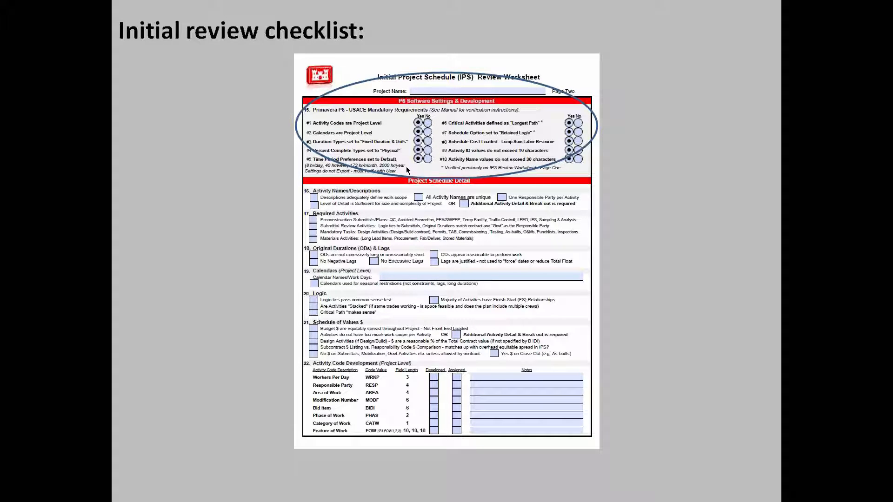
Step: Check the hours per day, week, month and year in the admin time period preferences against the worksheet's default requirement
{"action": "key", "text": "alt+Tab"}
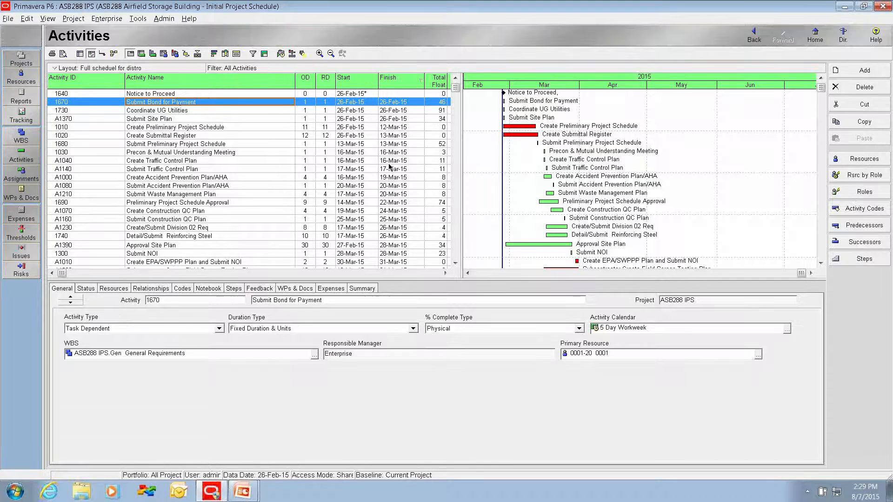
{"action": "left_click", "coordinate": [163, 19]}
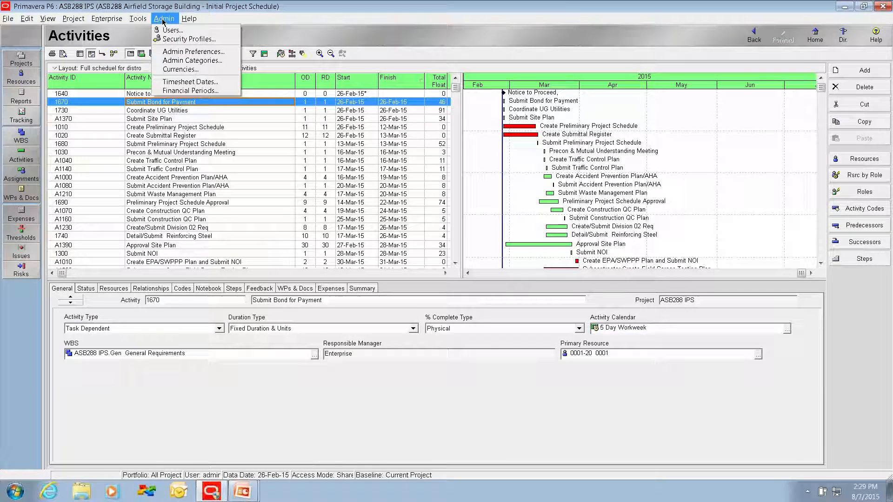
{"action": "left_click", "coordinate": [171, 53]}
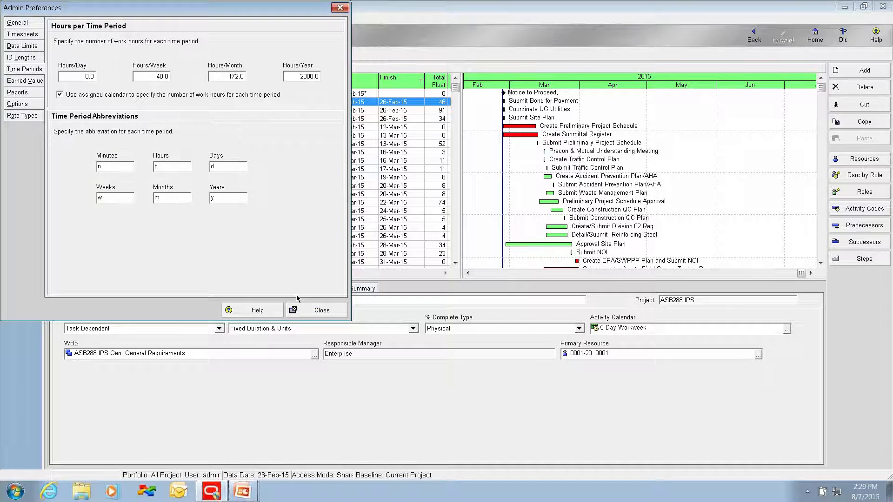
{"action": "left_click", "coordinate": [302, 310]}
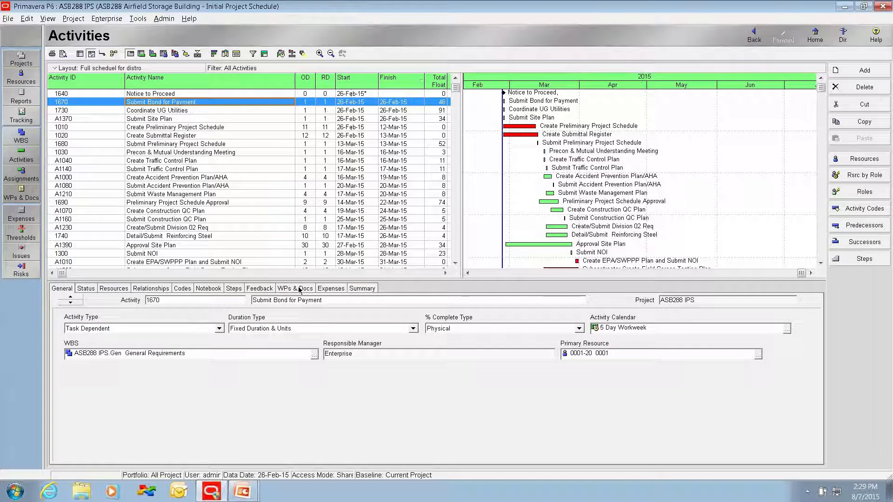
Step: Check the worksheet's Longest Path and Retained Logic requirements against the project's schedule options, leaving without running the scheduler
{"action": "key", "text": "alt+Tab"}
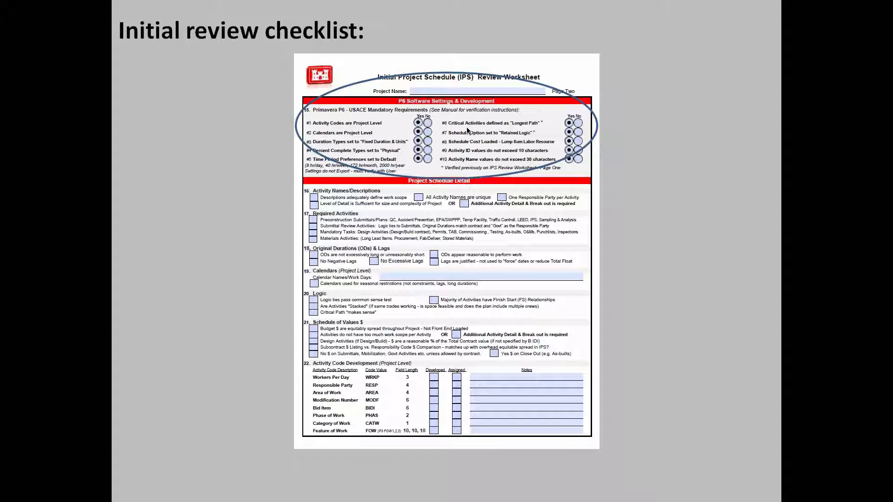
{"action": "key", "text": "alt+Tab"}
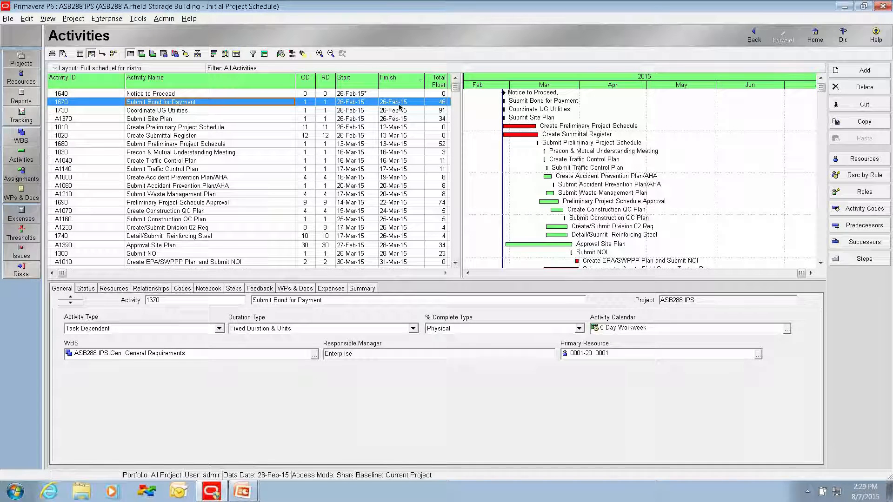
{"action": "left_click", "coordinate": [280, 53]}
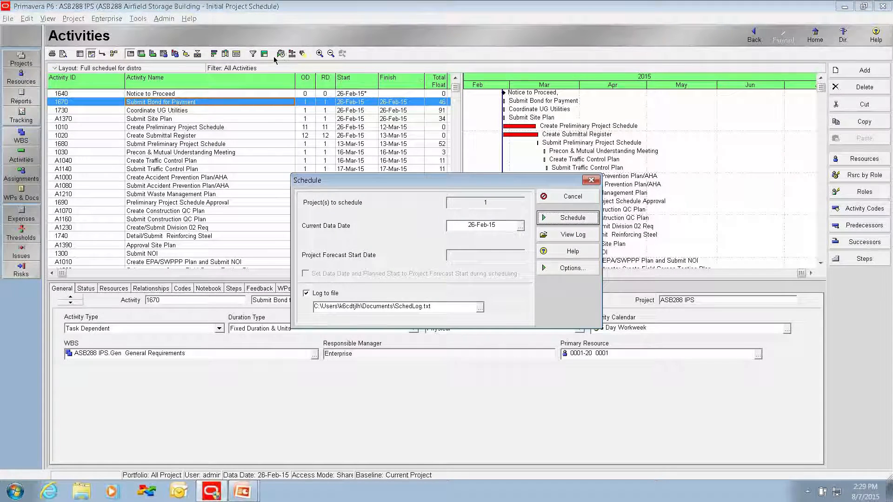
{"action": "left_click", "coordinate": [539, 273]}
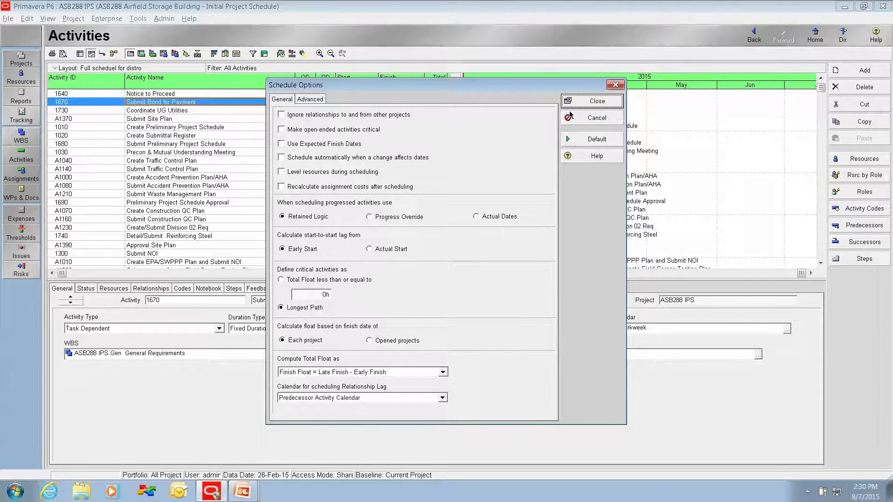
{"action": "left_click", "coordinate": [589, 101]}
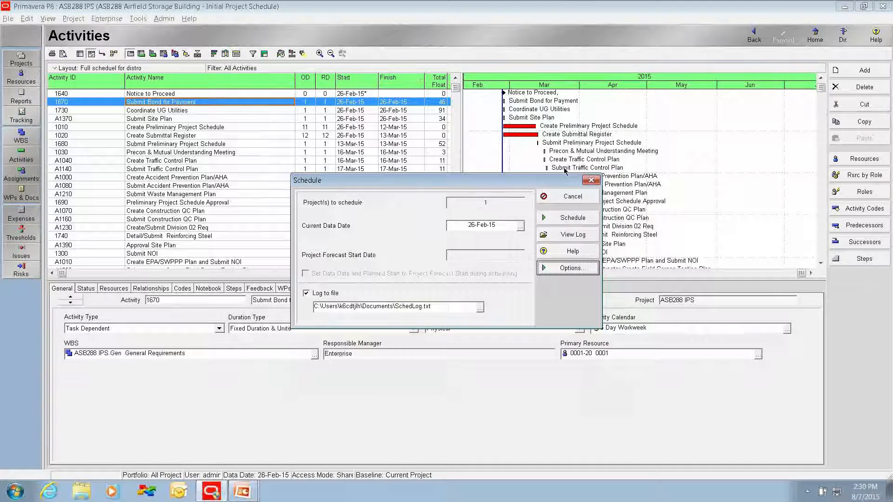
{"action": "left_click", "coordinate": [562, 196]}
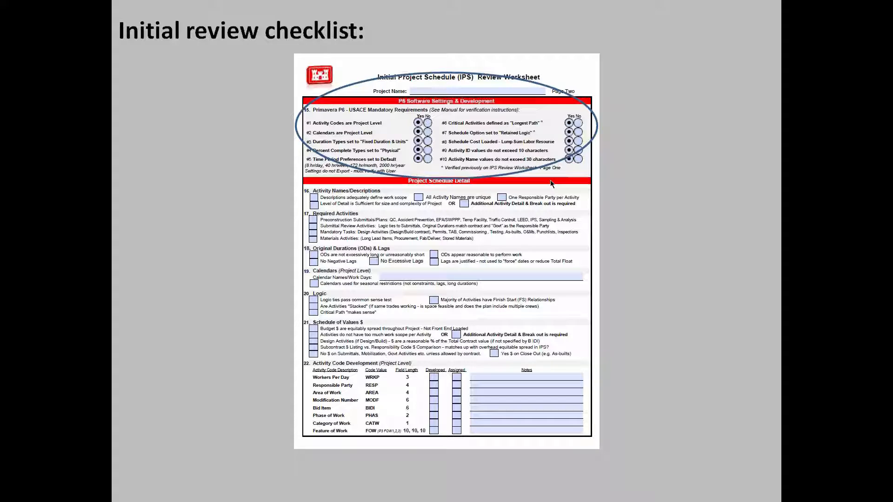
Step: Filter the resources to the current project's and examine resource 0001-20's resource type, units and price per unit
{"action": "key", "text": "alt+Tab"}
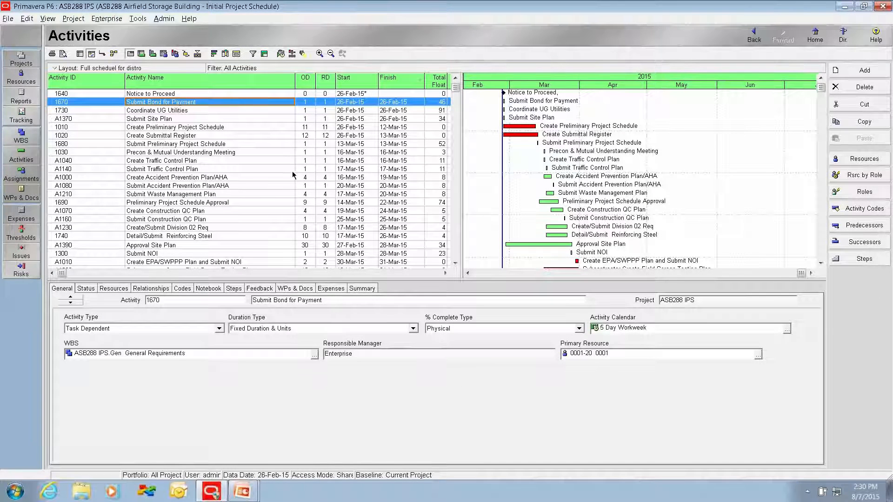
{"action": "left_click", "coordinate": [21, 83]}
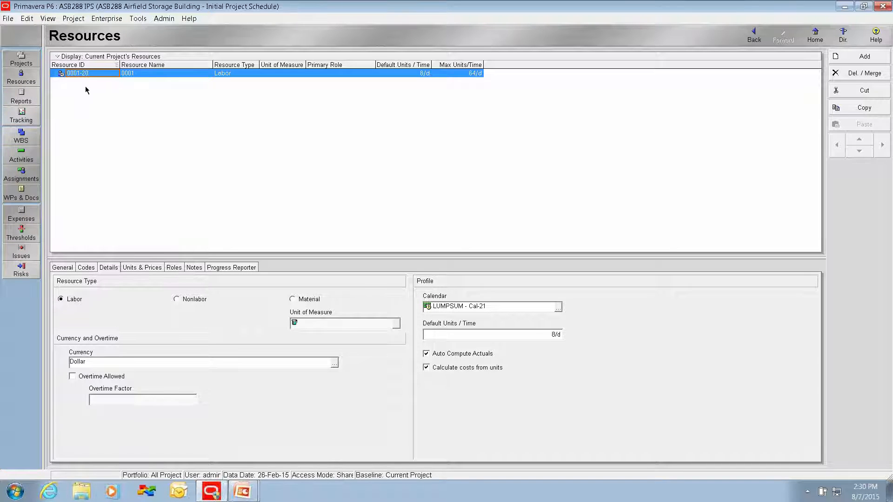
{"action": "left_click", "coordinate": [61, 58]}
{"action": "mouse_move", "coordinate": [71, 114]}
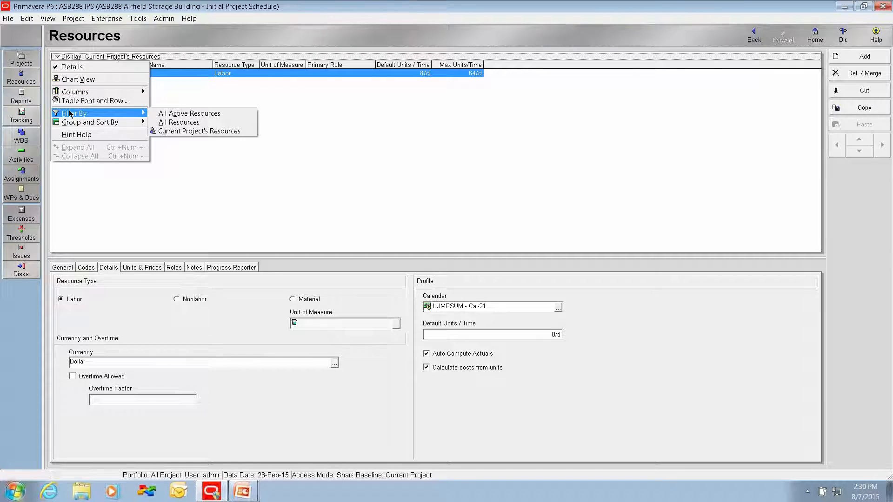
{"action": "left_click", "coordinate": [179, 131]}
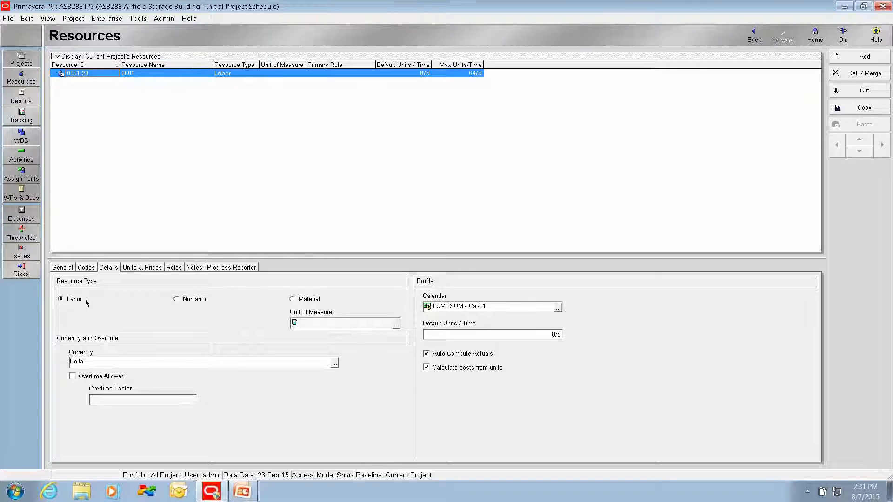
{"action": "left_click", "coordinate": [145, 268]}
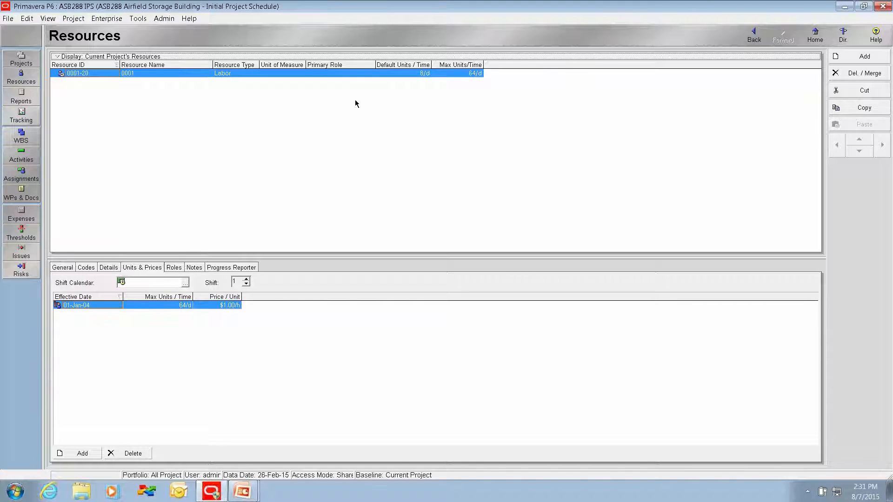
Step: Return to the activity list and consult the worksheet's character limits for activity IDs and names
{"action": "left_click", "coordinate": [29, 155]}
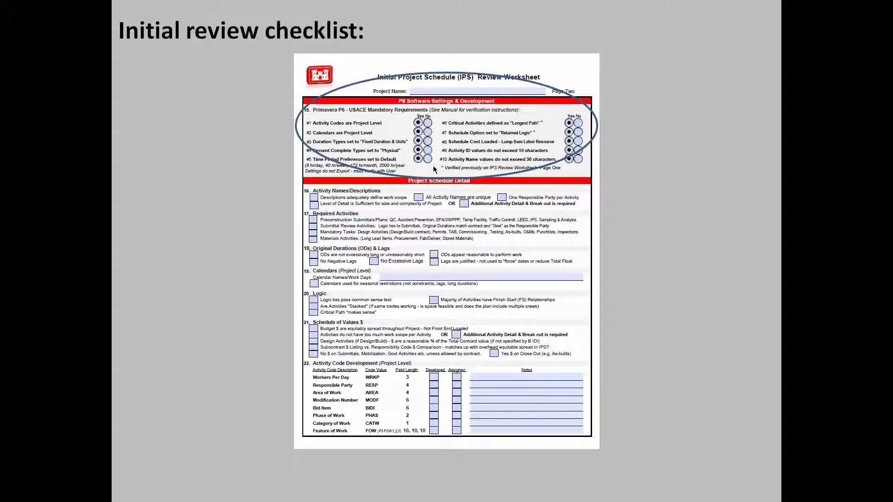
{"action": "key", "text": "alt+Tab"}
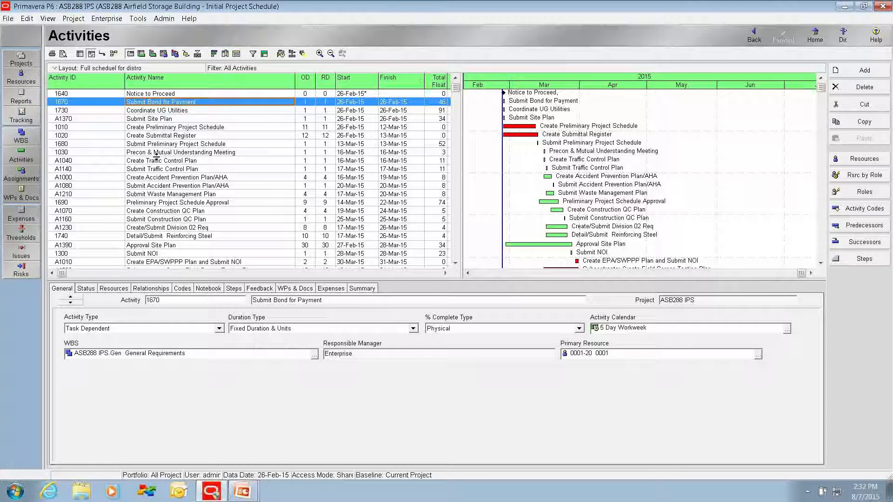
{"action": "key", "text": "alt+Tab"}
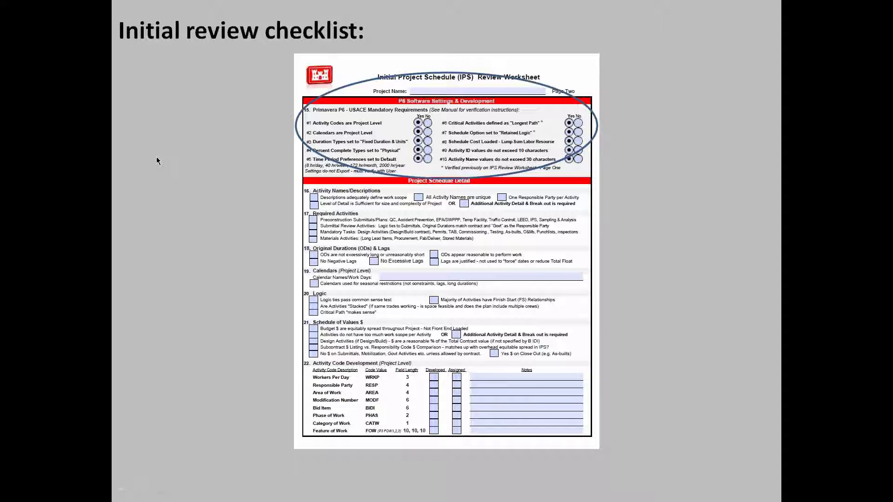
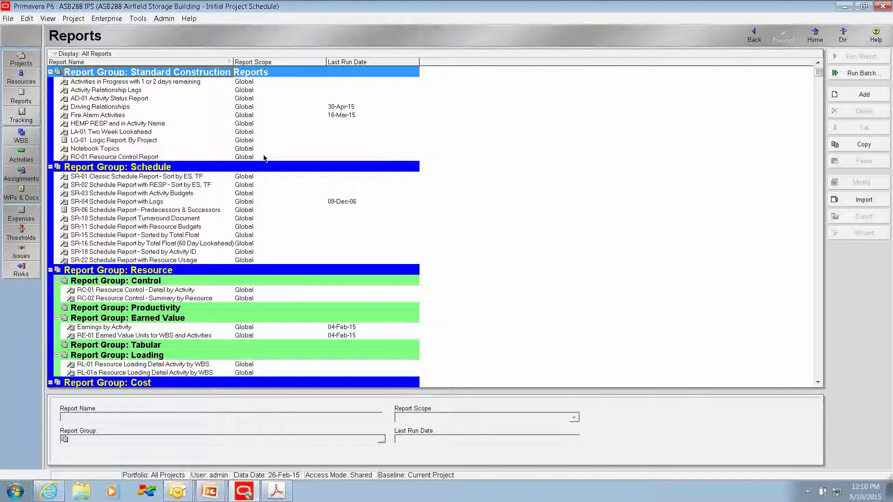
Step: Start a new report with Activity Relationships as its only subject area and proceed to configuring it
{"action": "left_click", "coordinate": [844, 96]}
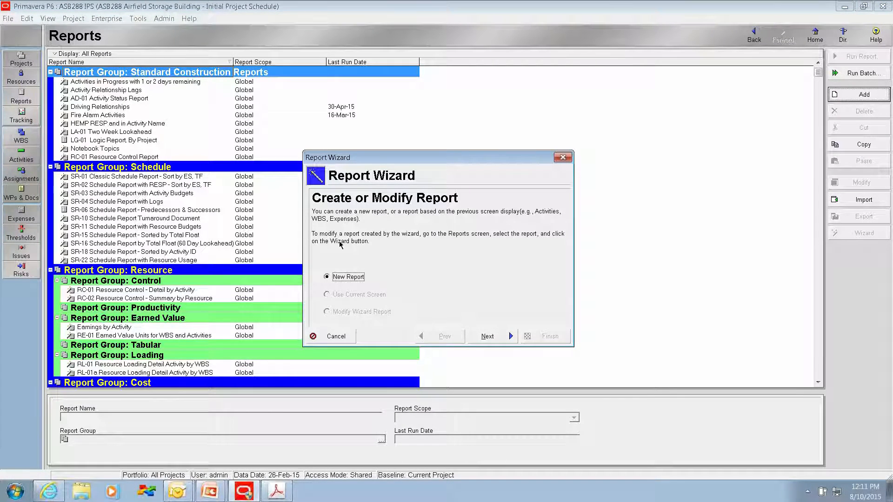
{"action": "left_click", "coordinate": [488, 339]}
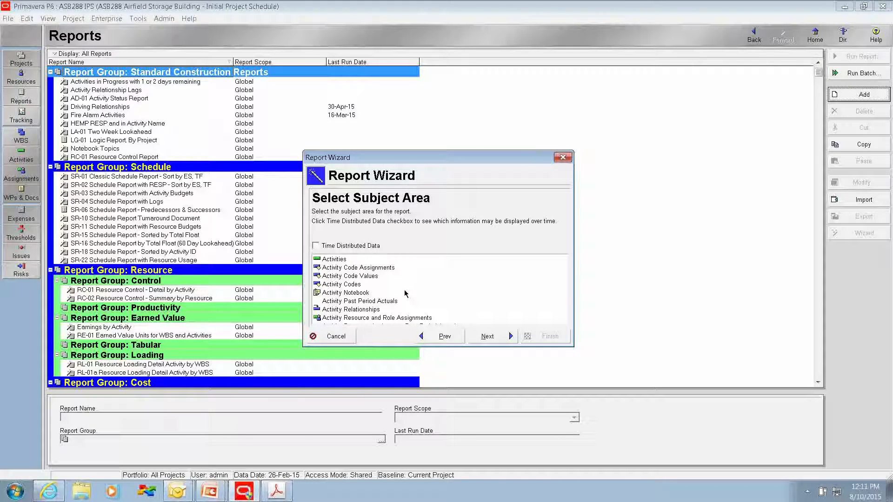
{"action": "left_click", "coordinate": [340, 311]}
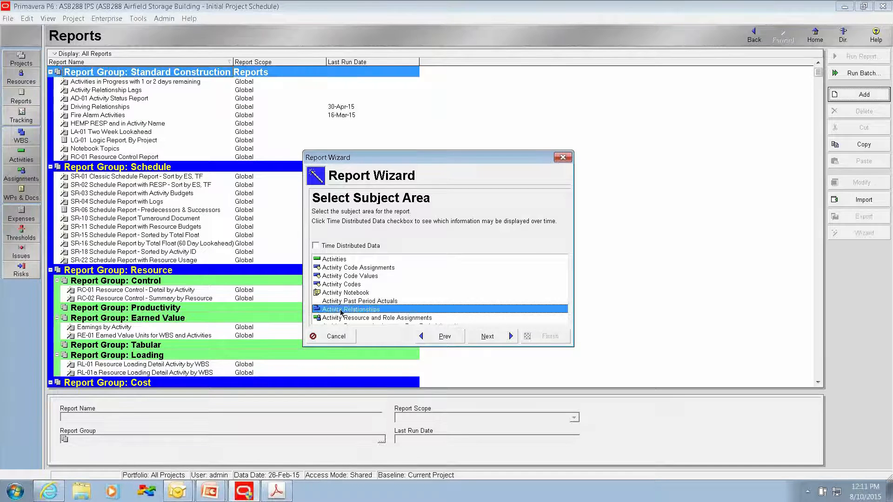
{"action": "left_click", "coordinate": [488, 337]}
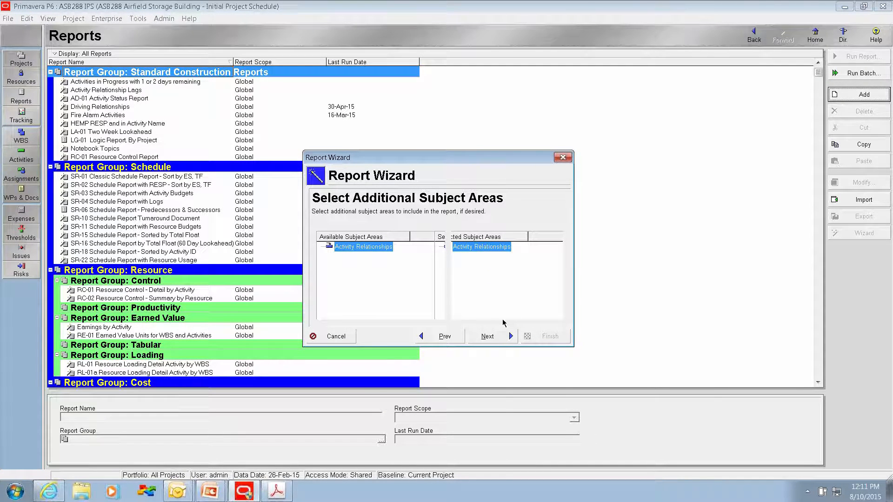
{"action": "left_click", "coordinate": [488, 336]}
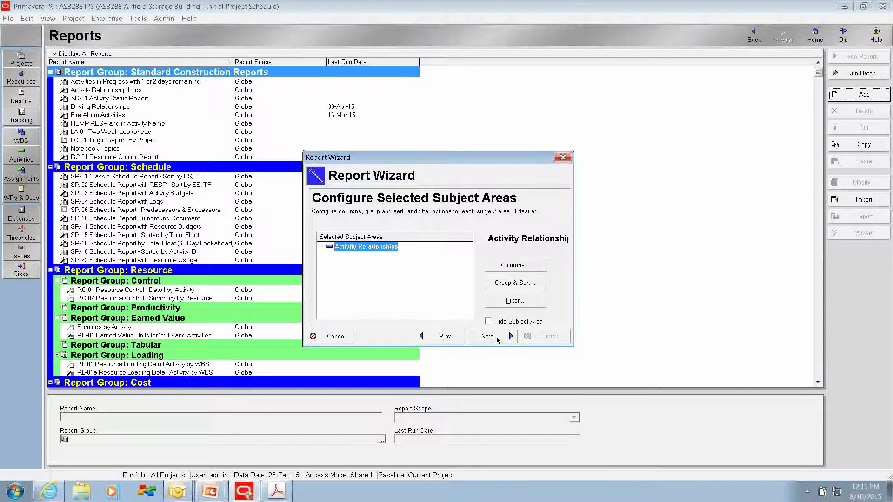
Step: Remove Successor Project, Free Float, Critical and Driving from the report's selected columns
{"action": "left_click", "coordinate": [504, 267]}
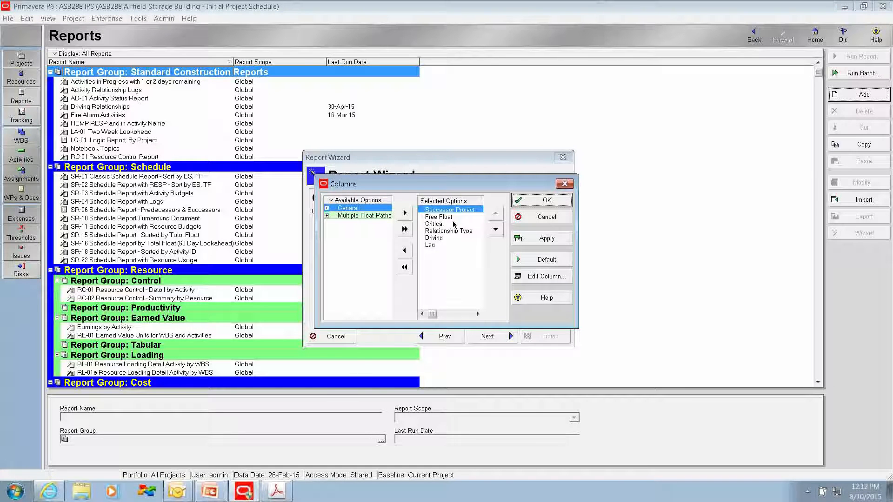
{"action": "left_click", "coordinate": [404, 251]}
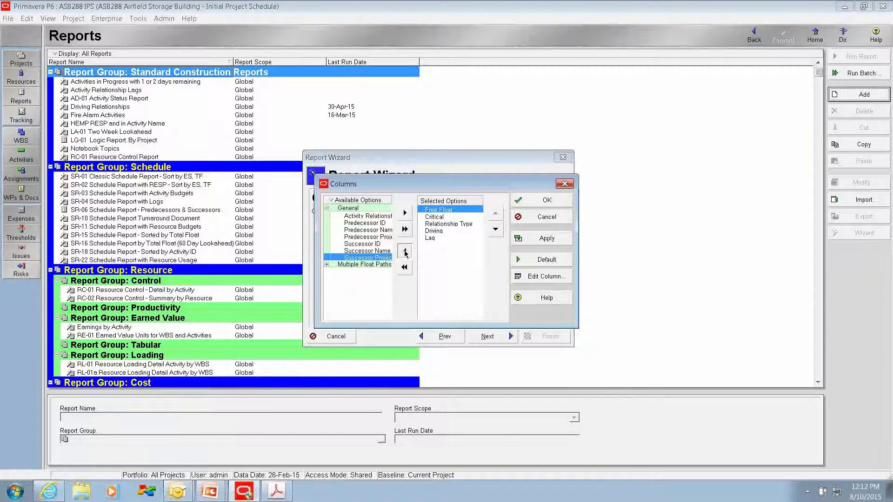
{"action": "left_click", "coordinate": [404, 251]}
{"action": "left_click", "coordinate": [405, 252]}
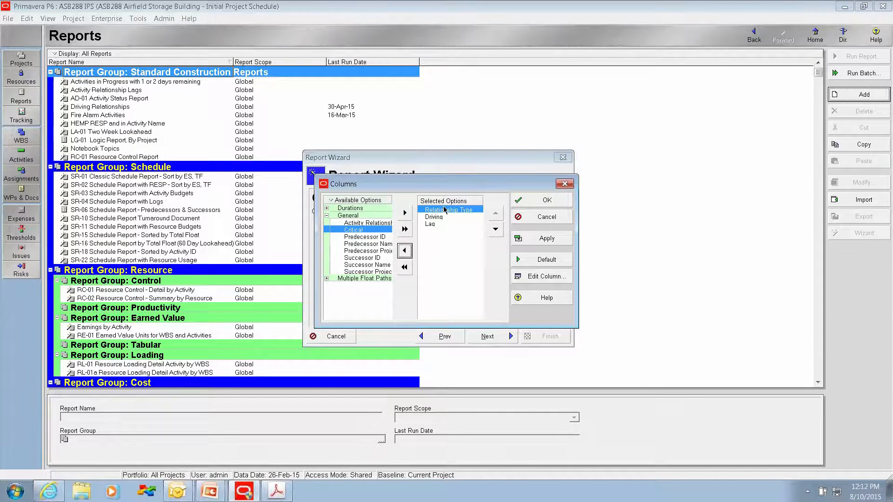
{"action": "left_click", "coordinate": [435, 218]}
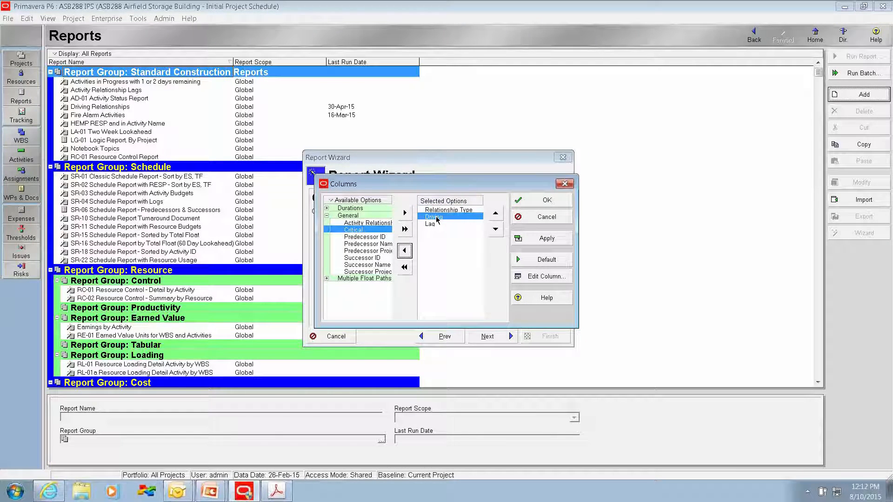
{"action": "left_click", "coordinate": [404, 251]}
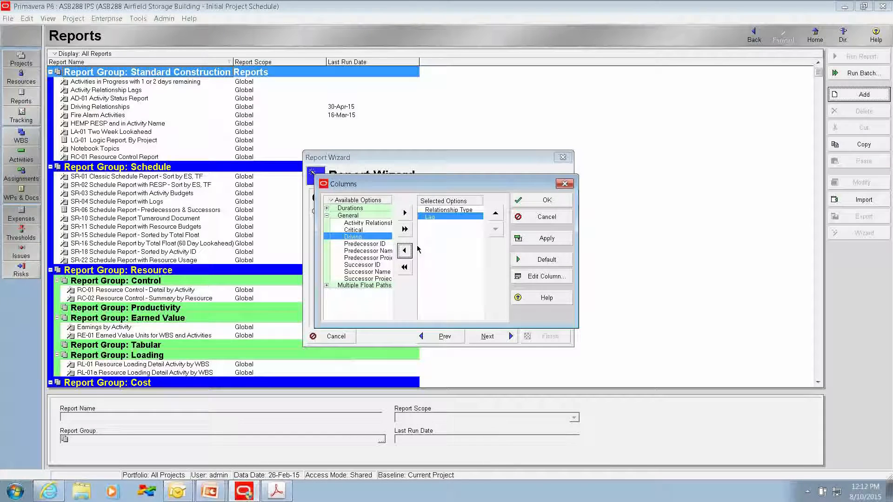
Step: Show the available columns as a plain list and add Predecessor ID, Predecessor Name, Successor ID and Successor Name to the report
{"action": "left_click", "coordinate": [332, 201]}
{"action": "mouse_move", "coordinate": [349, 237]}
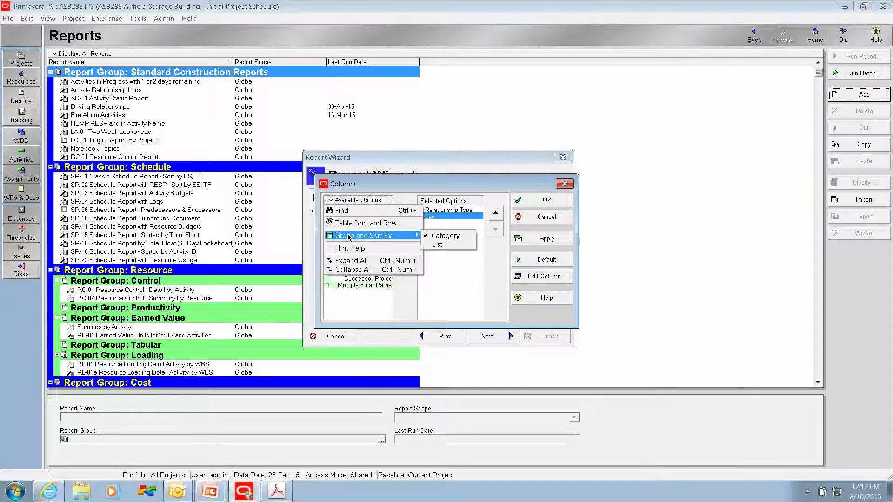
{"action": "left_click", "coordinate": [439, 244]}
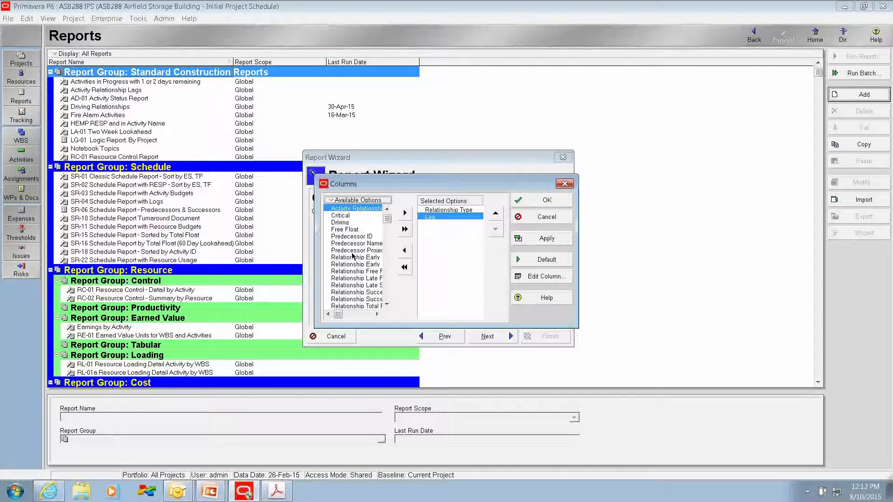
{"action": "left_click", "coordinate": [360, 237]}
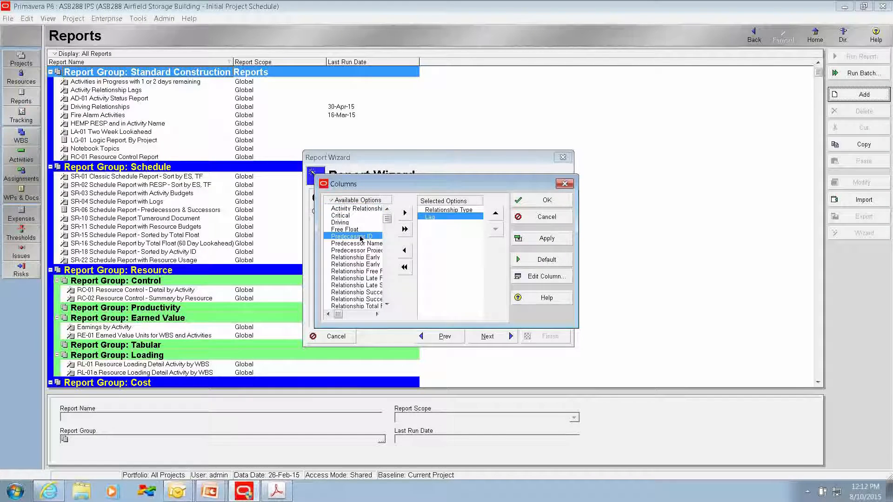
{"action": "left_click", "coordinate": [405, 213]}
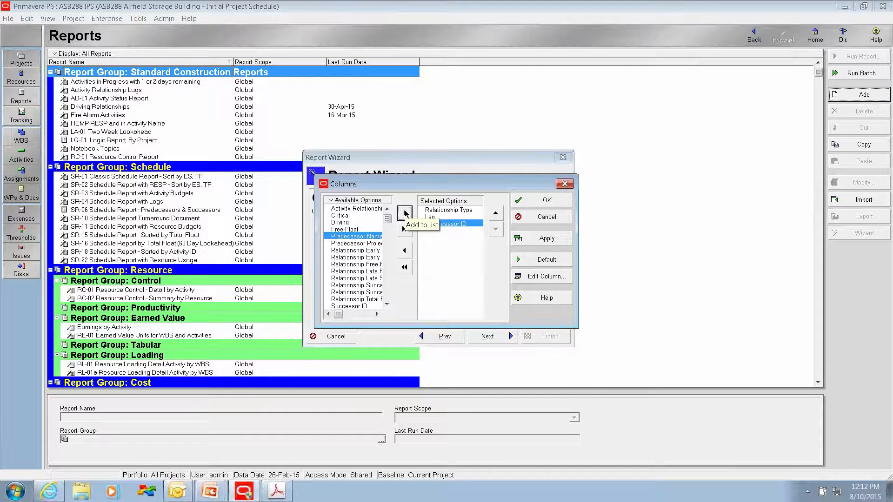
{"action": "left_click", "coordinate": [404, 213]}
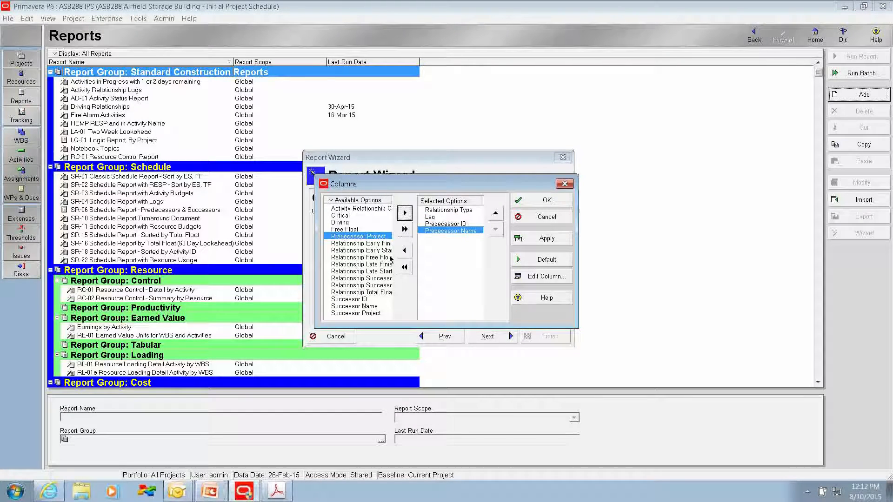
{"action": "left_click", "coordinate": [363, 299]}
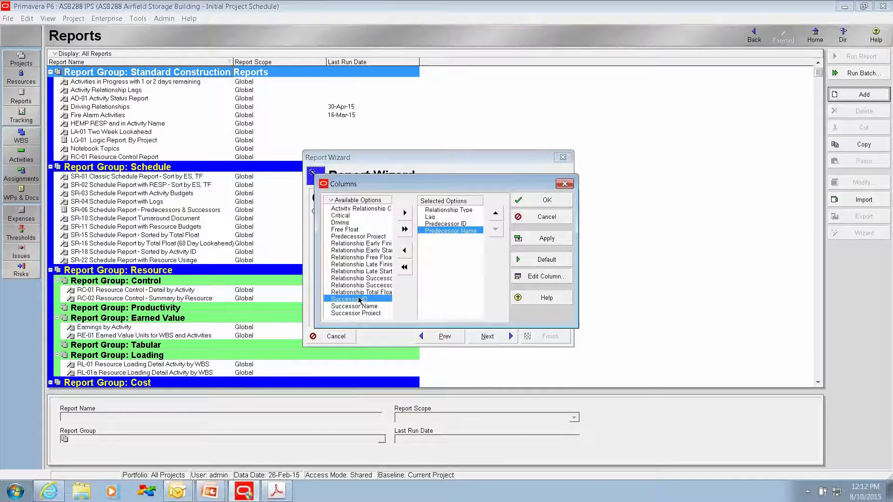
{"action": "left_click", "coordinate": [404, 213]}
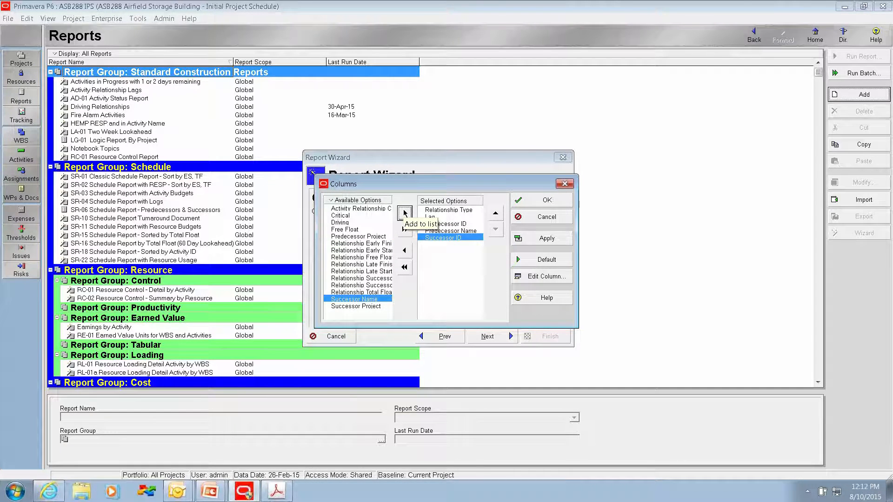
{"action": "left_click", "coordinate": [404, 213]}
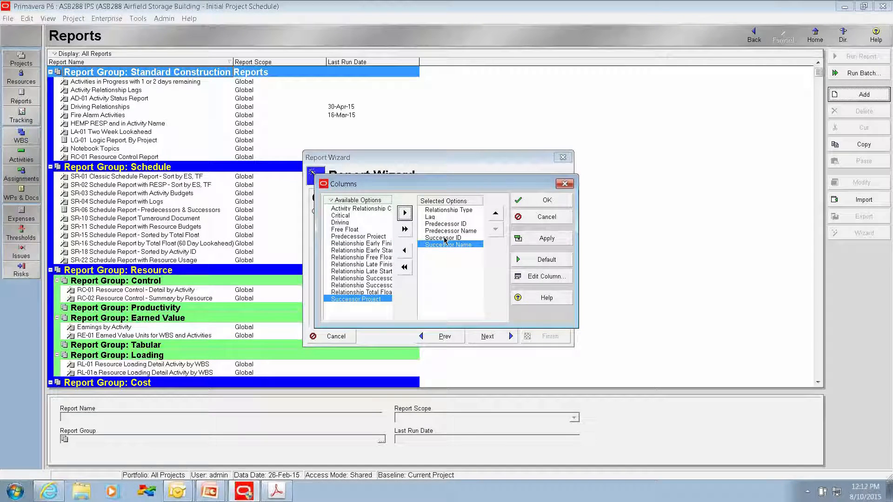
Step: Reorder the report columns so Relationship Type and Lag come last, after Successor Name, and accept the column setup
{"action": "left_click", "coordinate": [440, 211]}
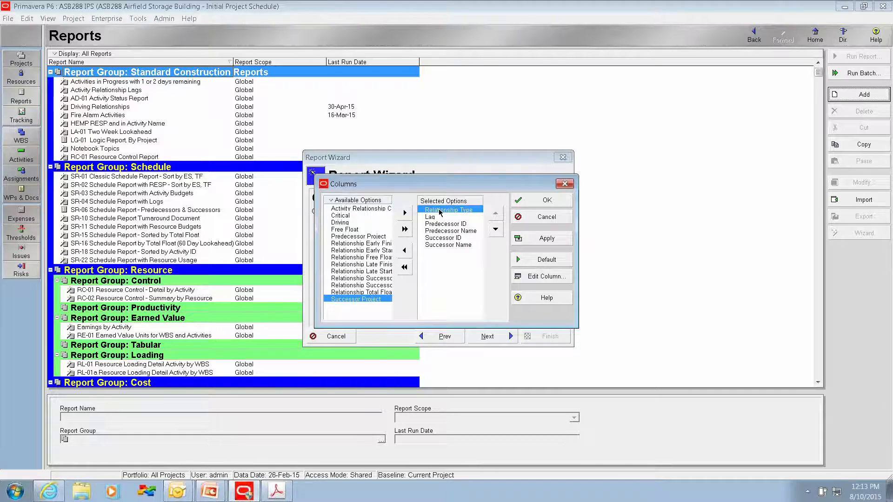
{"action": "left_click", "coordinate": [496, 230]}
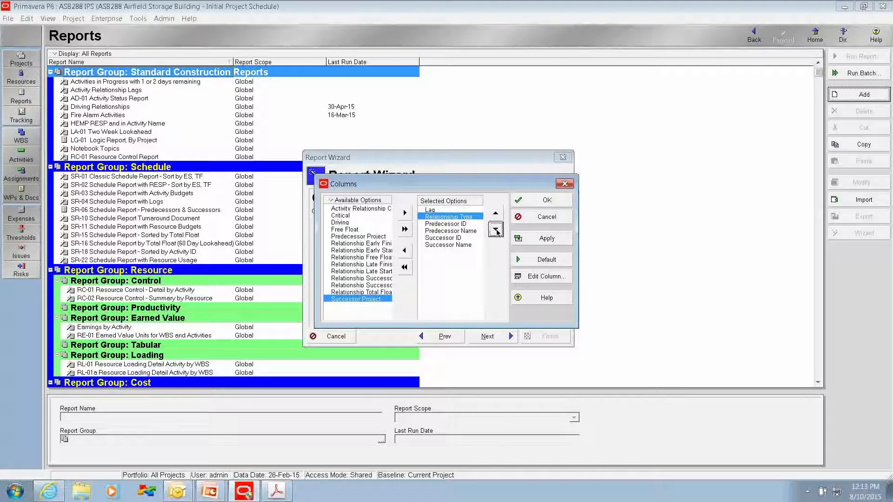
{"action": "left_click", "coordinate": [496, 231]}
{"action": "left_click", "coordinate": [496, 232]}
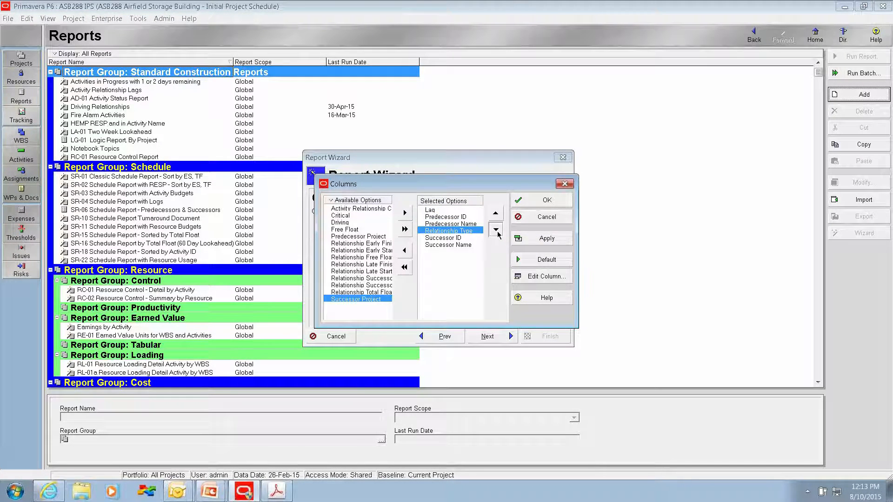
{"action": "left_click", "coordinate": [497, 232]}
{"action": "left_click", "coordinate": [497, 232]}
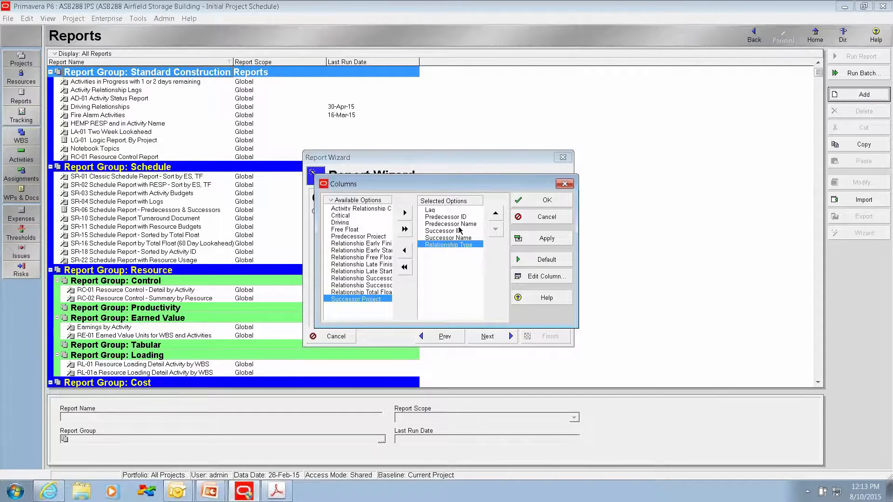
{"action": "left_click", "coordinate": [430, 211]}
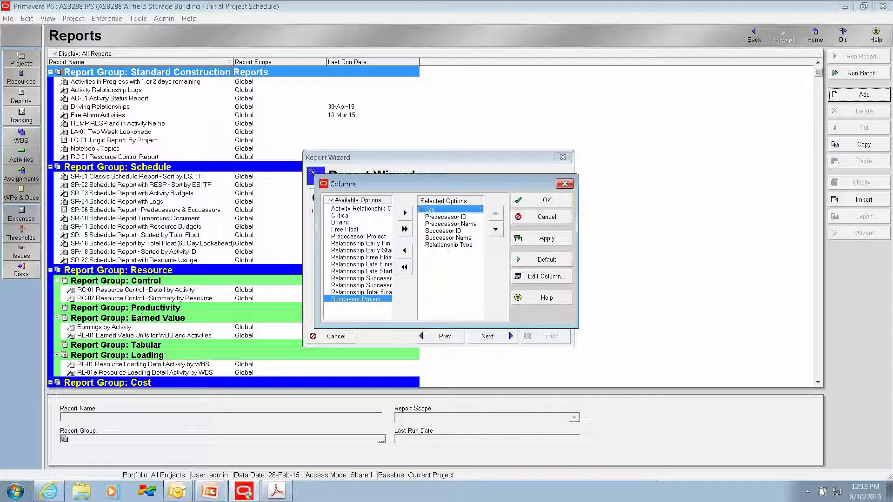
{"action": "left_click", "coordinate": [496, 229]}
{"action": "left_click", "coordinate": [495, 229]}
{"action": "left_click", "coordinate": [495, 229]}
{"action": "left_click", "coordinate": [496, 229]}
{"action": "left_click", "coordinate": [495, 231]}
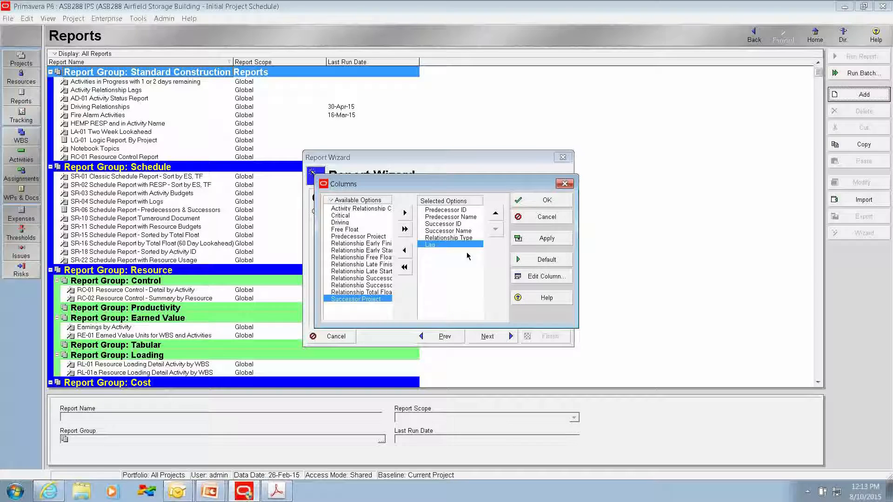
{"action": "left_click", "coordinate": [537, 201]}
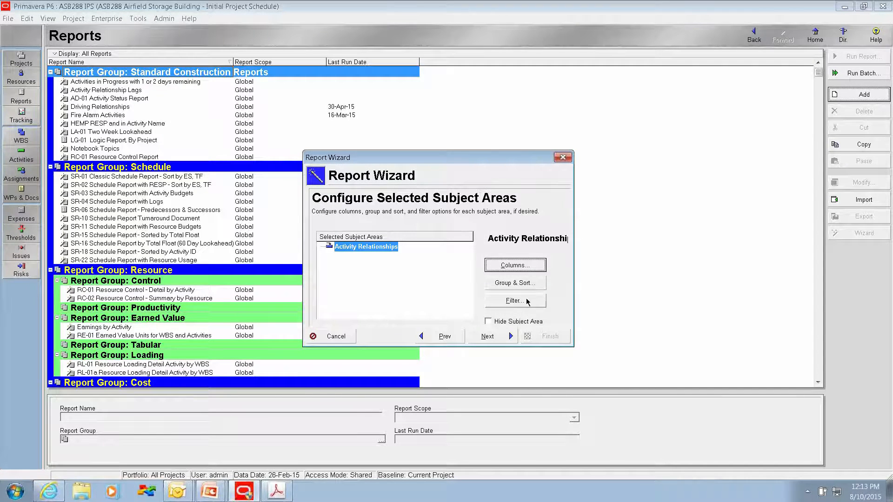
Step: Accept the report's default WBS grouping and add a filter condition where Lag is greater than 0
{"action": "left_click", "coordinate": [513, 284]}
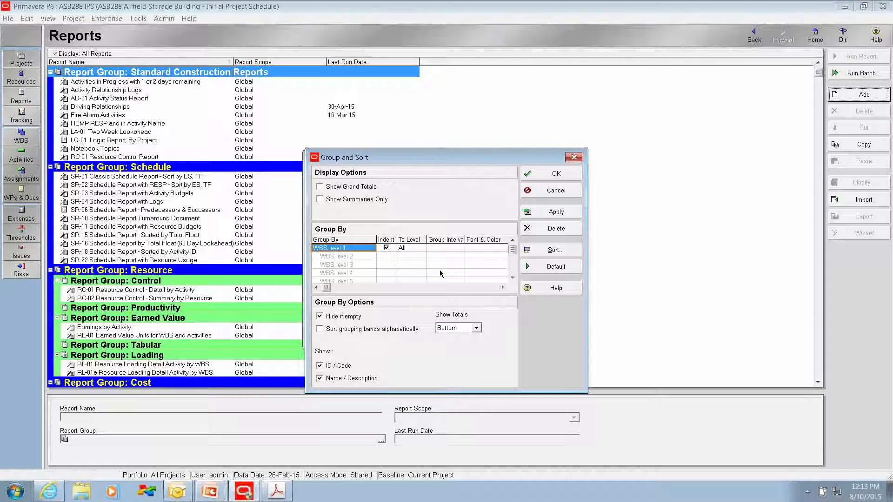
{"action": "left_click", "coordinate": [556, 174]}
{"action": "left_click", "coordinate": [508, 301]}
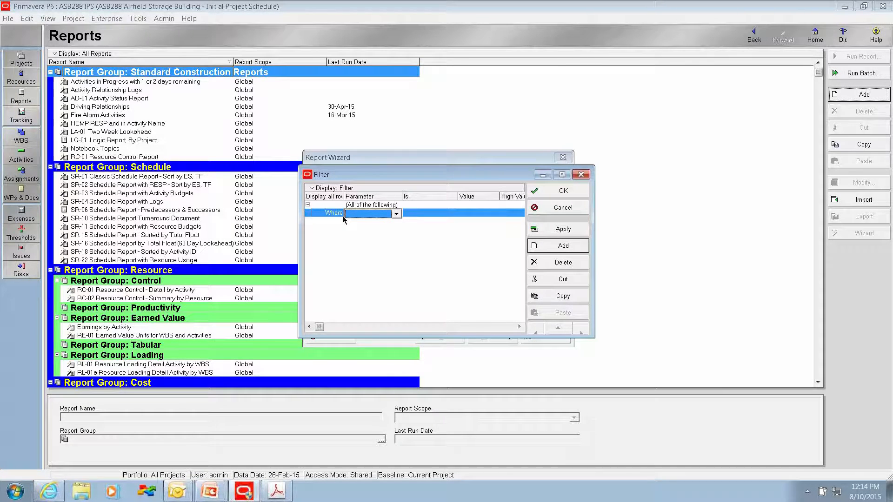
{"action": "left_click", "coordinate": [396, 214]}
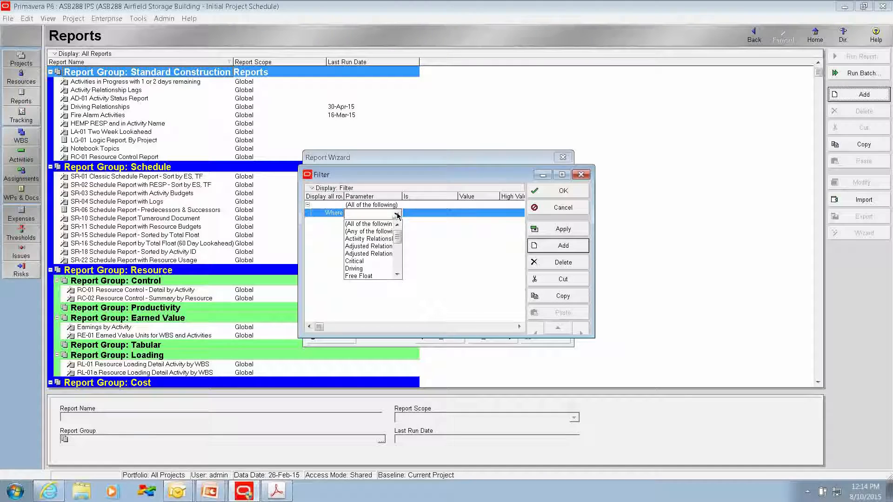
{"action": "type", "text": "l"}
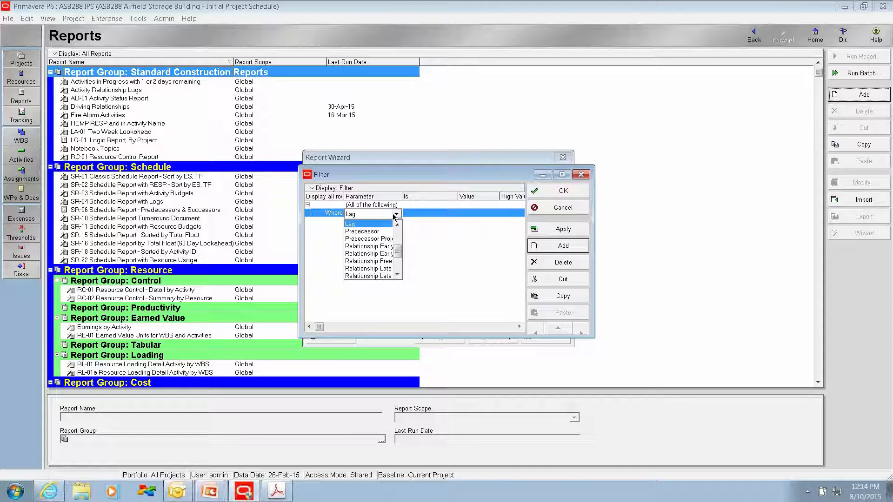
{"action": "left_click", "coordinate": [371, 225]}
{"action": "left_click", "coordinate": [374, 227]}
{"action": "left_click", "coordinate": [431, 215]}
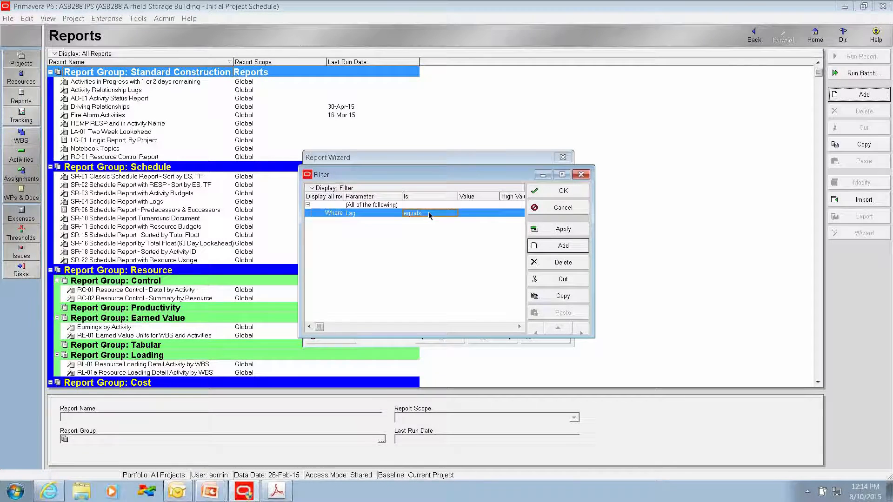
{"action": "left_click", "coordinate": [428, 232]}
{"action": "left_click", "coordinate": [467, 212]}
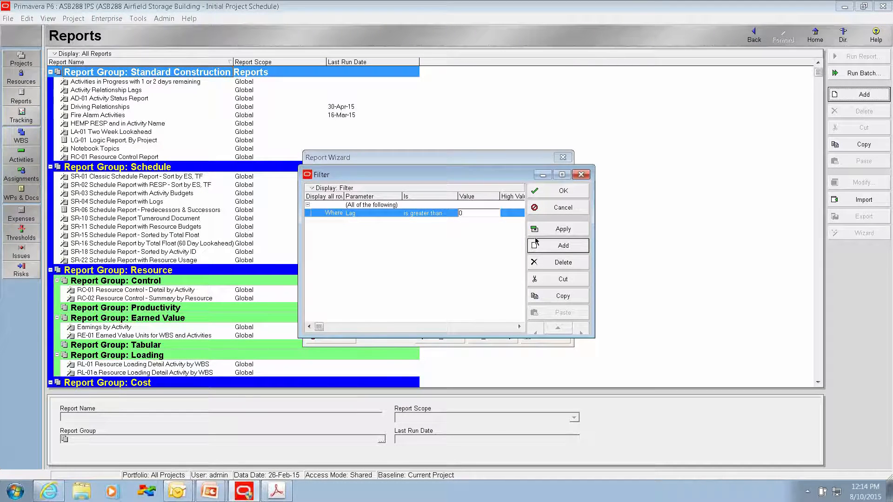
{"action": "key", "text": "Return"}
Step: Add a second condition to the report filter and make the filter match any of the following conditions
{"action": "left_click", "coordinate": [545, 249]}
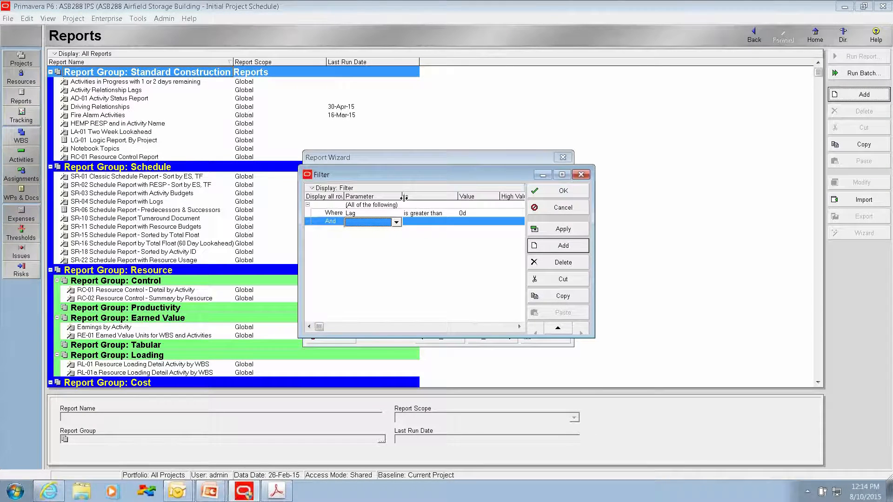
{"action": "left_click", "coordinate": [365, 206]}
{"action": "left_click", "coordinate": [365, 206]}
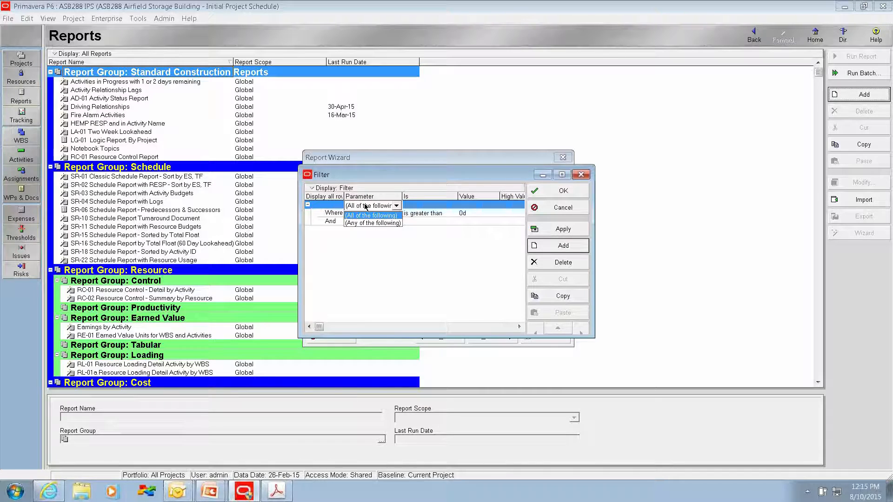
{"action": "left_click", "coordinate": [357, 223]}
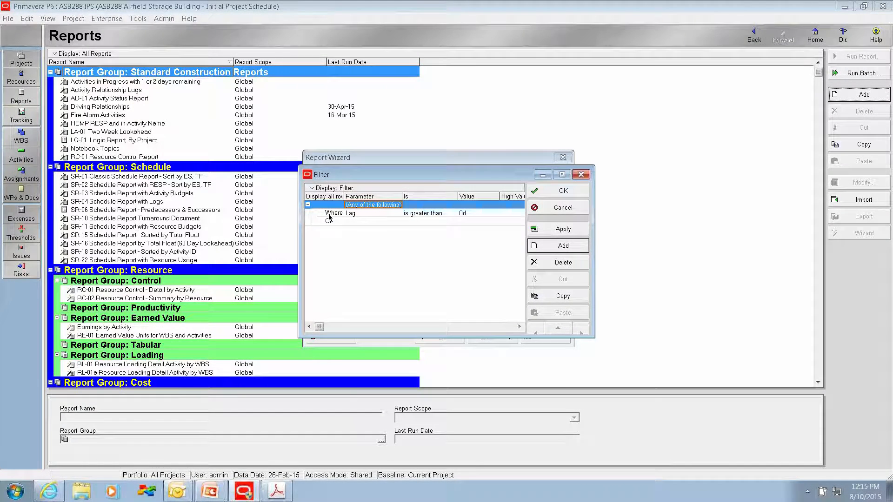
Step: Define the second condition as Lag is less than 0 and accept the filter
{"action": "left_click", "coordinate": [370, 226]}
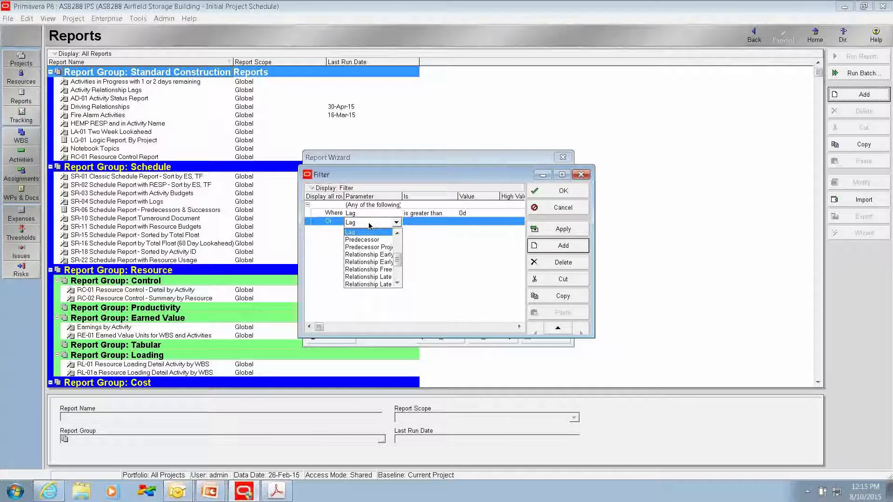
{"action": "left_click", "coordinate": [368, 232]}
{"action": "left_click", "coordinate": [417, 223]}
{"action": "left_click", "coordinate": [417, 223]}
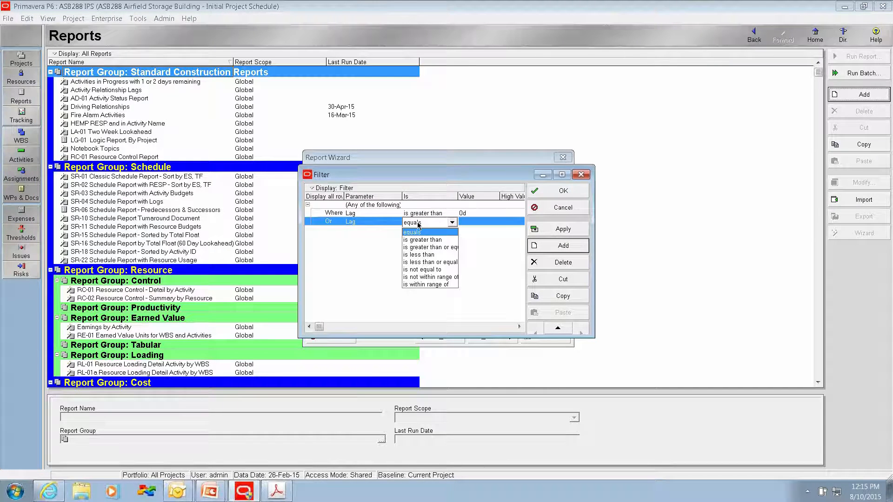
{"action": "left_click", "coordinate": [422, 256]}
{"action": "left_click", "coordinate": [467, 223]}
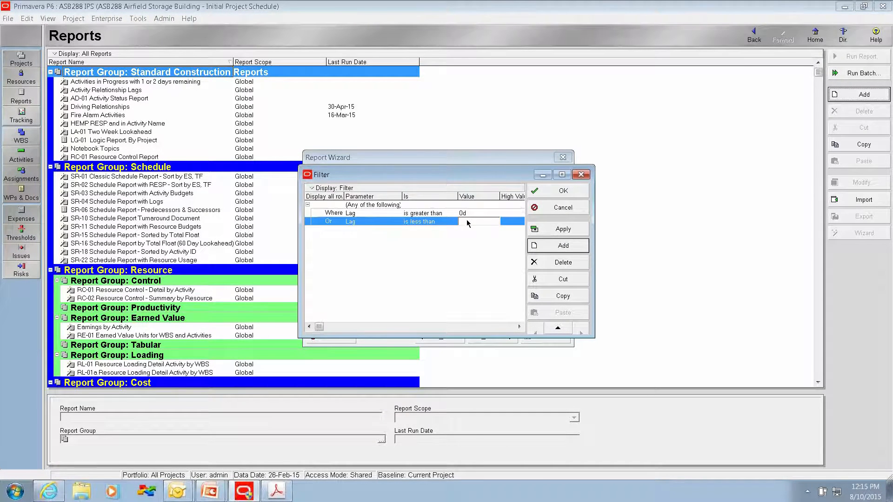
{"action": "left_click", "coordinate": [553, 194]}
Step: Continue to the report title and name the report "Activity Relationship Lags"
{"action": "left_click", "coordinate": [497, 339]}
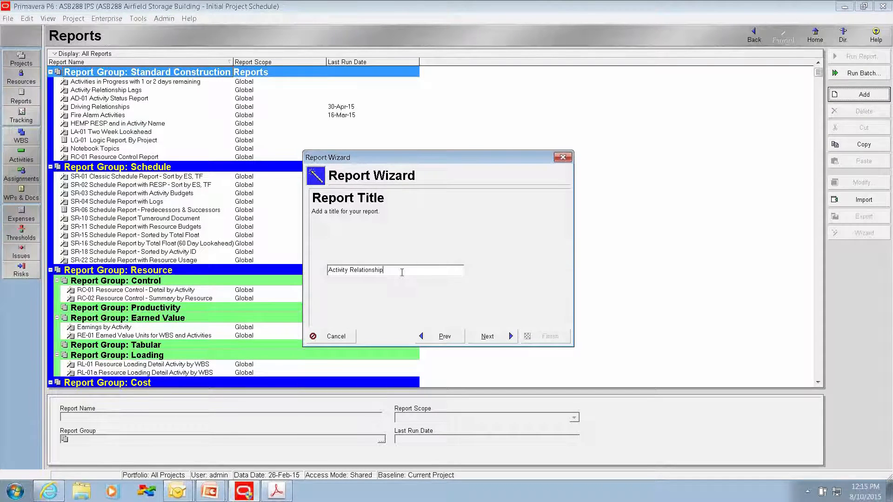
{"action": "type", "text": "Lags"}
{"action": "left_click", "coordinate": [486, 336]}
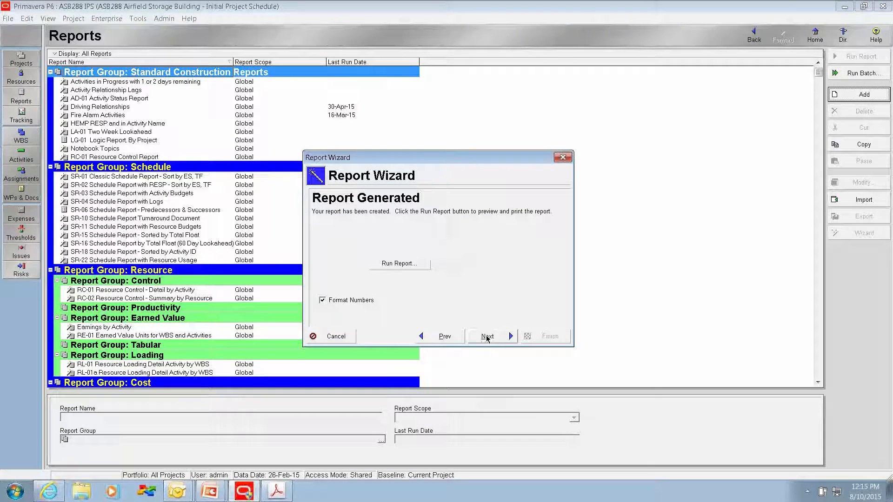
Step: Run the report to print preview, examine the relationship lags on its pages, and close the preview
{"action": "left_click", "coordinate": [406, 263]}
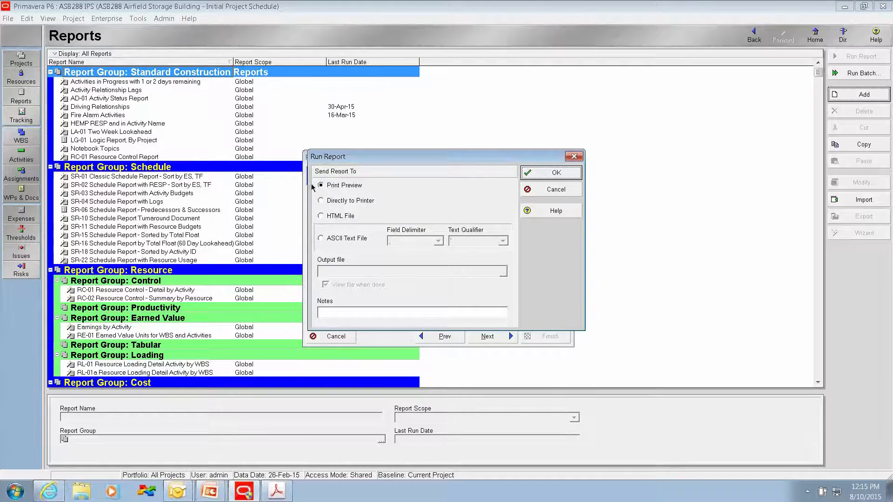
{"action": "left_click", "coordinate": [540, 175]}
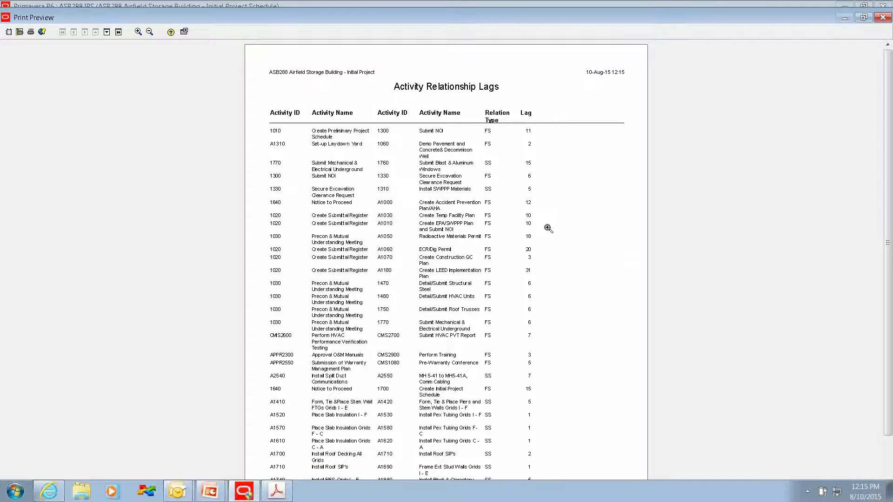
{"action": "key", "text": "Page_Down"}
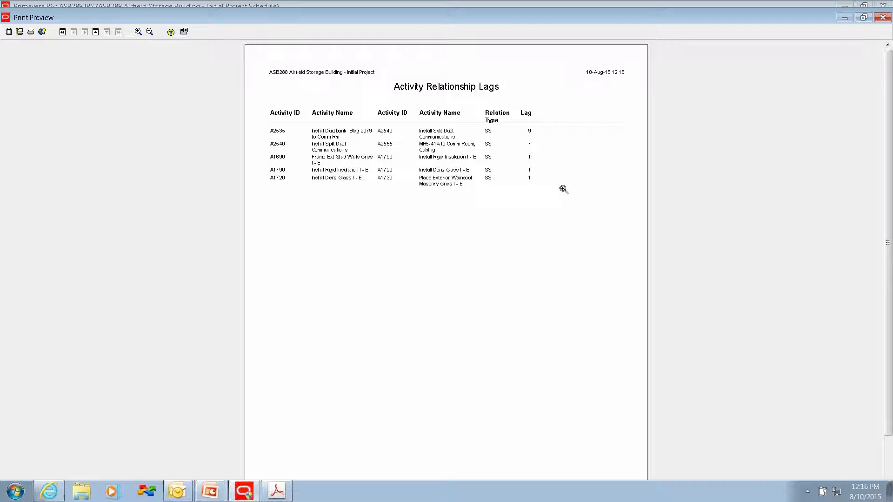
{"action": "key", "text": "Page_Up"}
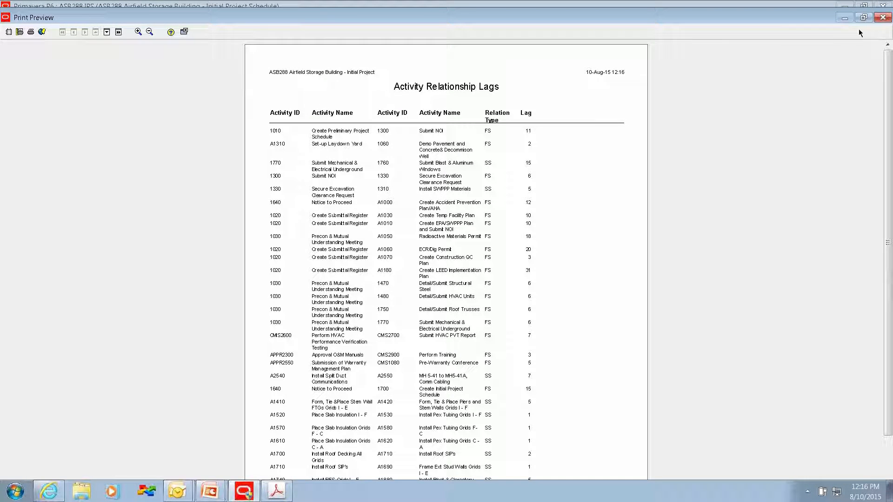
{"action": "left_click", "coordinate": [883, 19]}
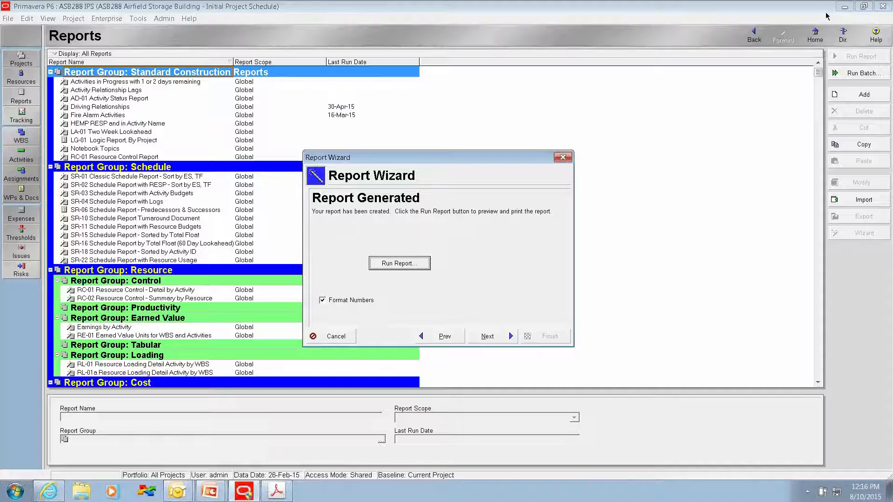
Step: Save the Activity Relationship Lags report and finish the report wizard
{"action": "left_click", "coordinate": [490, 336]}
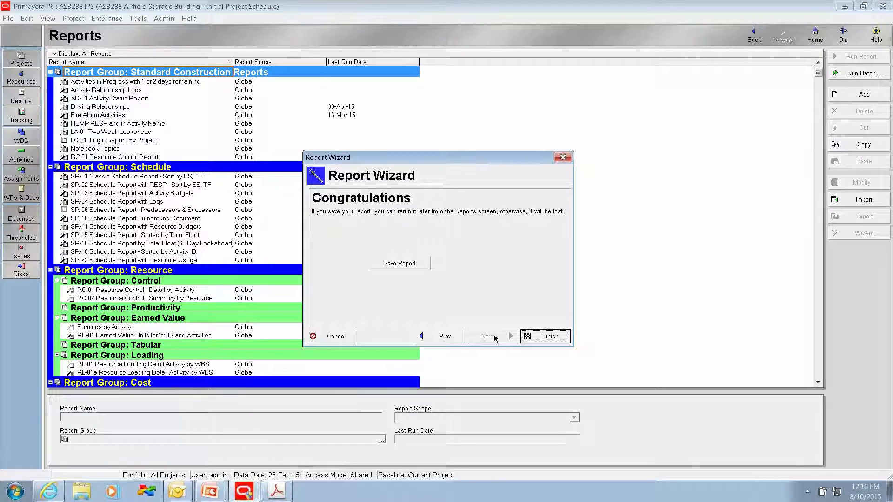
{"action": "left_click", "coordinate": [406, 266]}
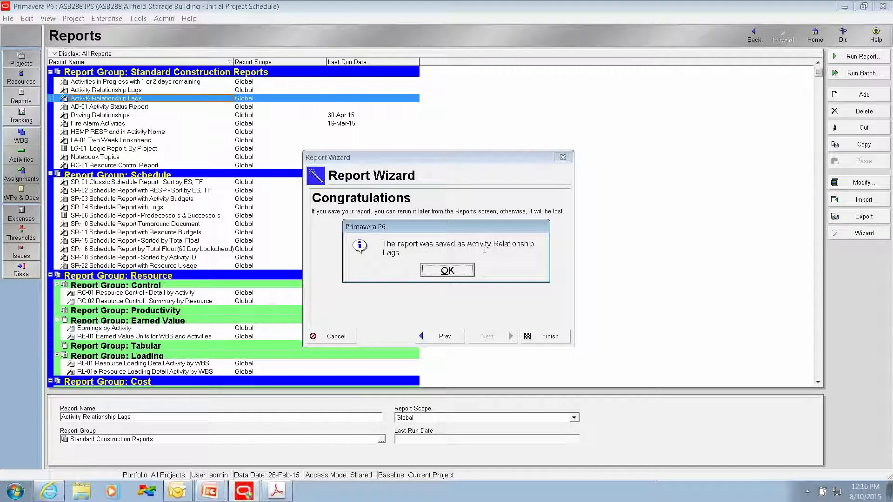
{"action": "left_click", "coordinate": [448, 271]}
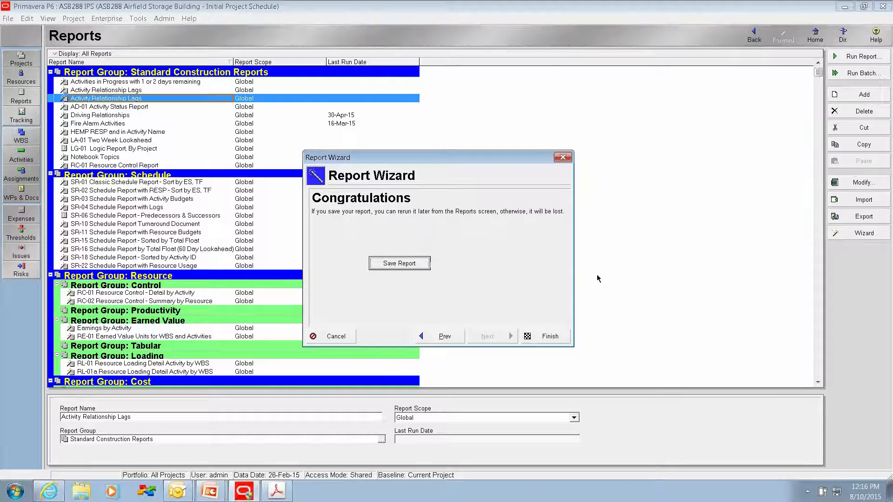
{"action": "left_click", "coordinate": [546, 338]}
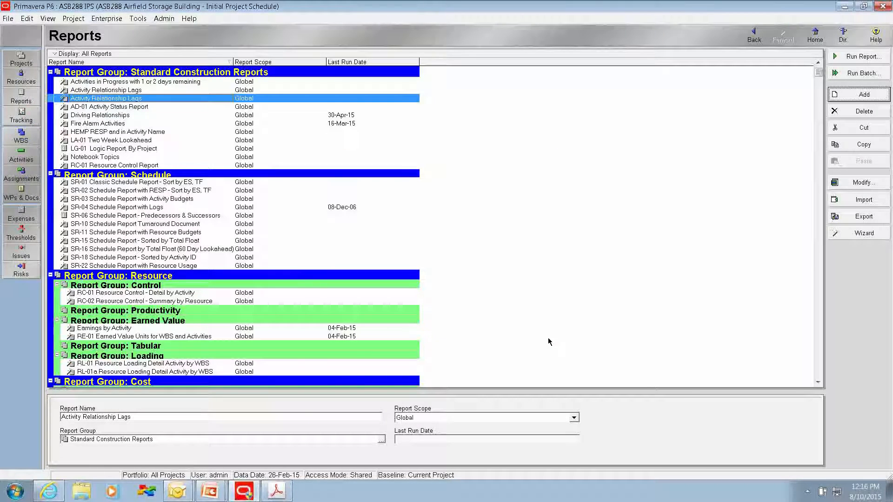
Step: Return to the project's activities in Primavera P6 and open the list of calendars
{"action": "left_click", "coordinate": [21, 155]}
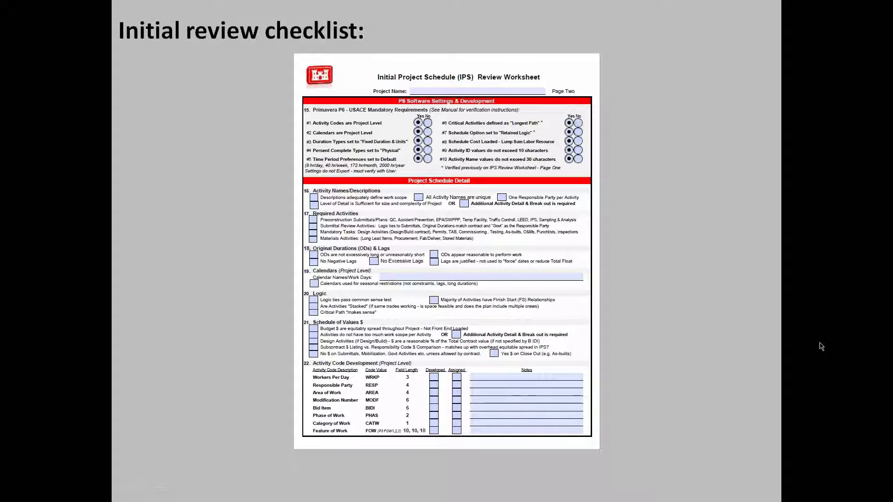
{"action": "key", "text": "alt+Tab"}
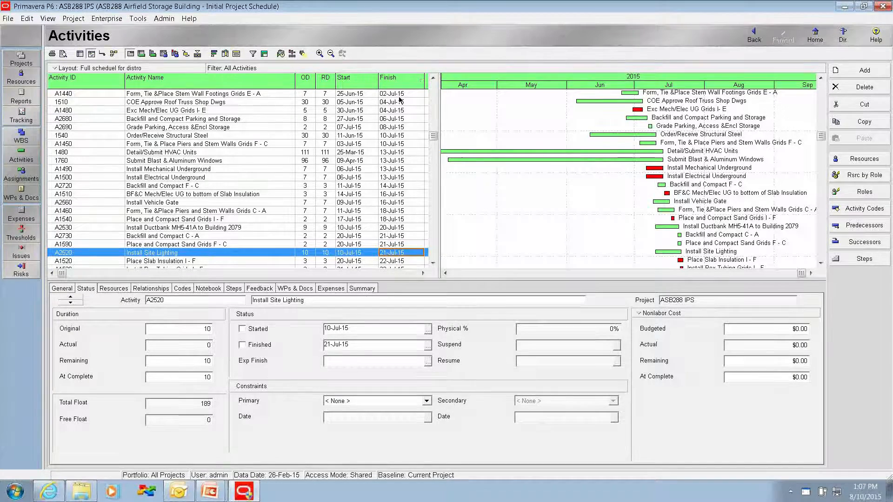
{"action": "left_click", "coordinate": [107, 18]}
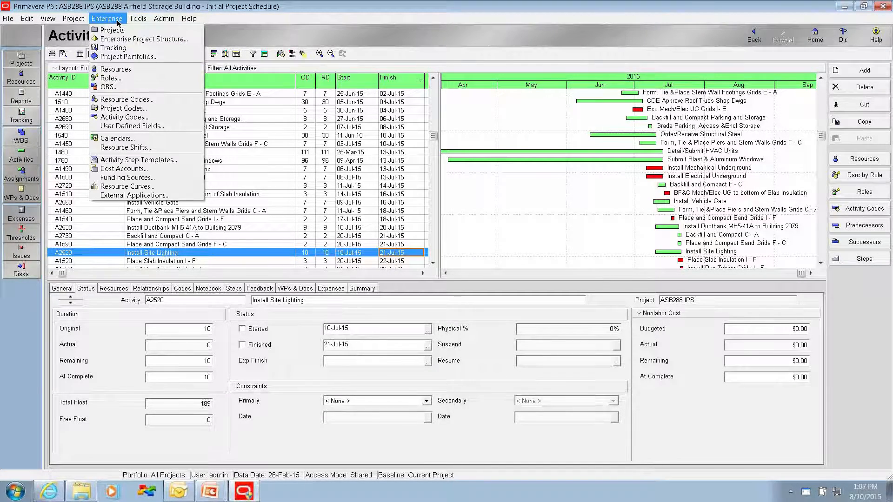
{"action": "left_click", "coordinate": [117, 139]}
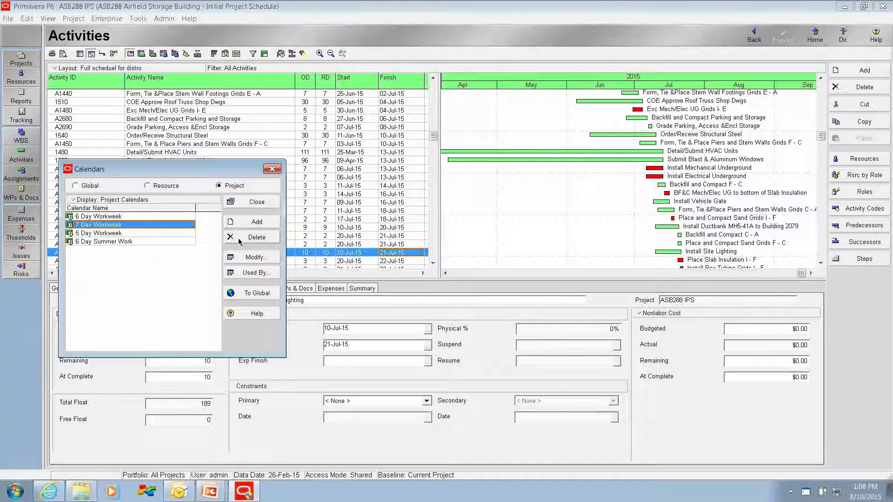
Step: Examine the 6 Day Workweek project calendar's work hours and nonwork days month by month through December 2015, and close it
{"action": "left_click", "coordinate": [134, 217]}
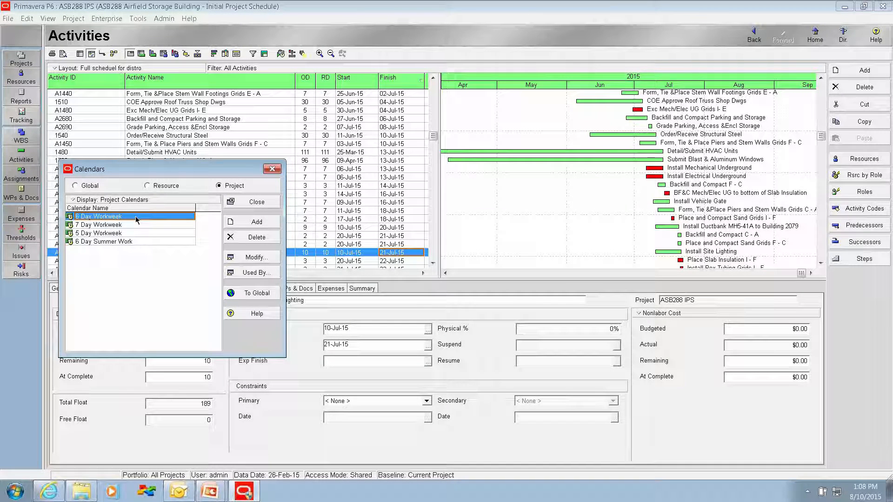
{"action": "left_click", "coordinate": [248, 258]}
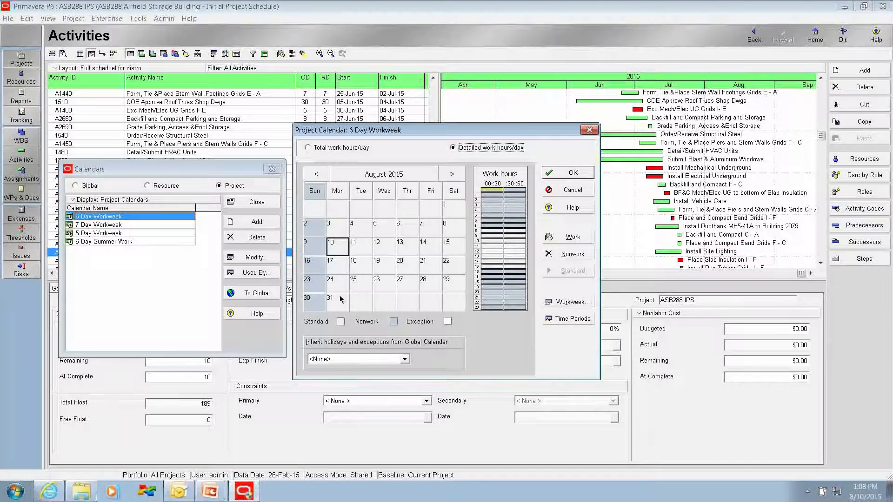
{"action": "left_click", "coordinate": [451, 176]}
{"action": "left_click", "coordinate": [451, 176]}
{"action": "left_click", "coordinate": [452, 176]}
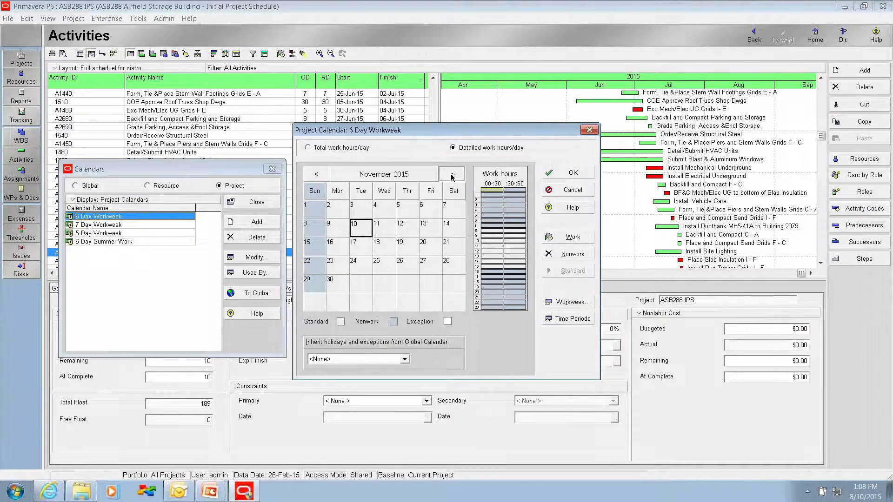
{"action": "left_click", "coordinate": [452, 175]}
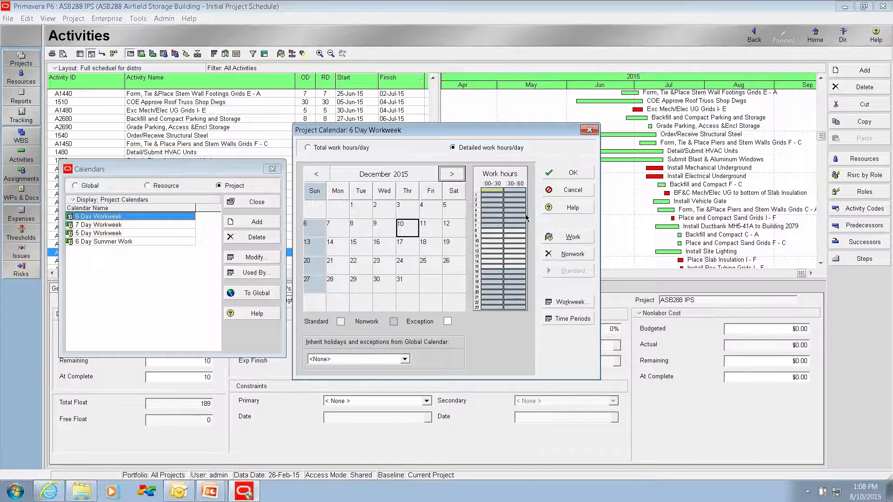
{"action": "left_click", "coordinate": [574, 178]}
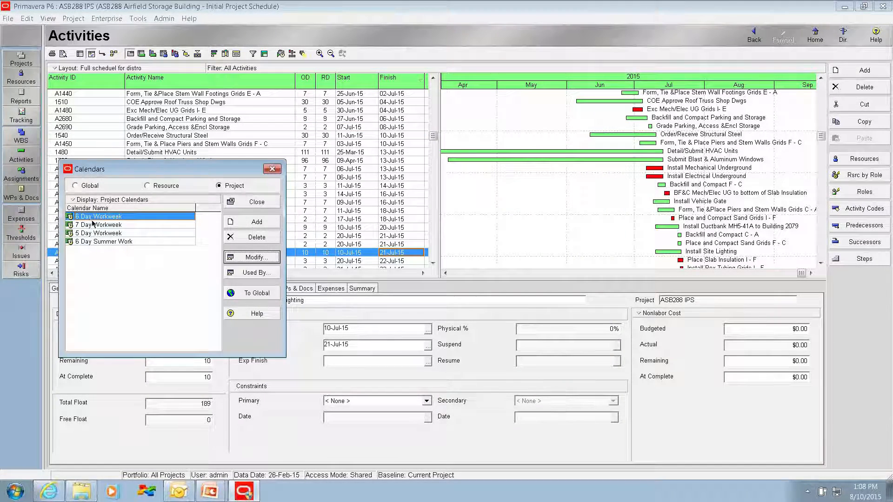
Step: Examine the 7 Day Workweek project calendar's workdays month by month through January 2016, and close it
{"action": "left_click", "coordinate": [94, 225]}
{"action": "left_click", "coordinate": [257, 259]}
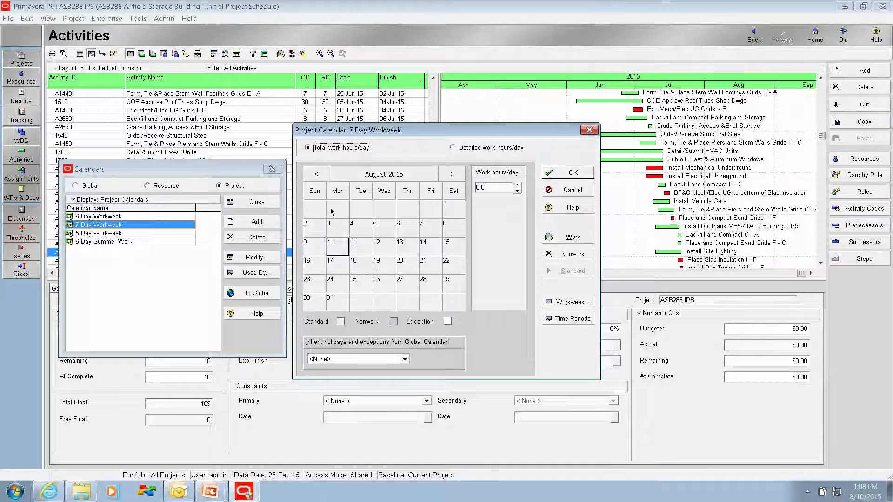
{"action": "left_click", "coordinate": [452, 176]}
{"action": "left_click", "coordinate": [451, 175]}
{"action": "left_click", "coordinate": [452, 176]}
{"action": "left_click", "coordinate": [451, 175]}
{"action": "left_click", "coordinate": [452, 175]}
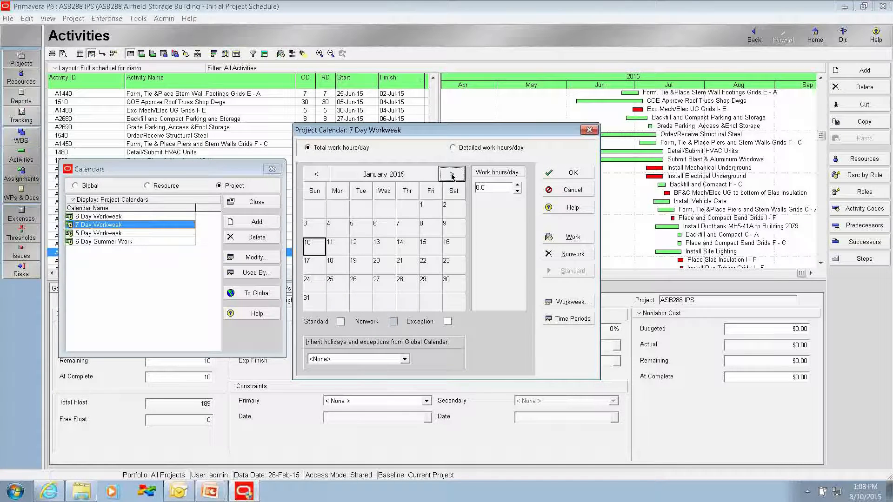
{"action": "left_click", "coordinate": [557, 175]}
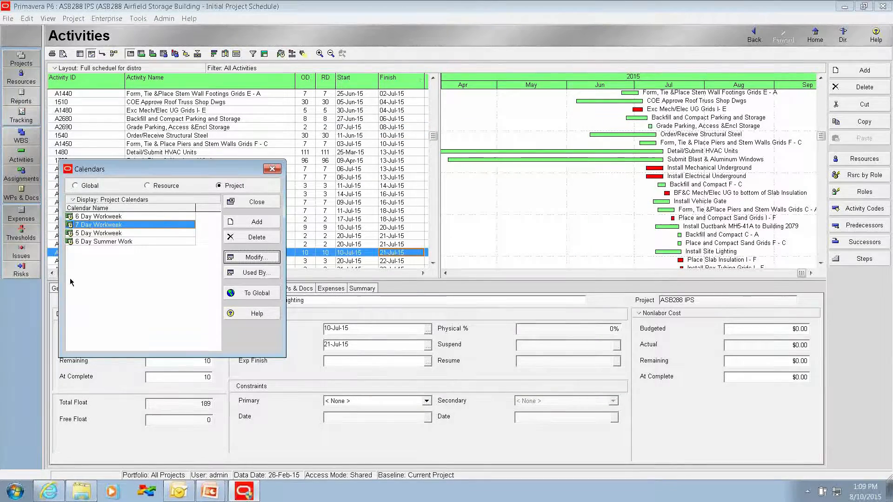
Step: Examine the 5 Day Workweek project calendar's workdays month by month through December 2015, and close it along with the calendar list
{"action": "left_click", "coordinate": [104, 234]}
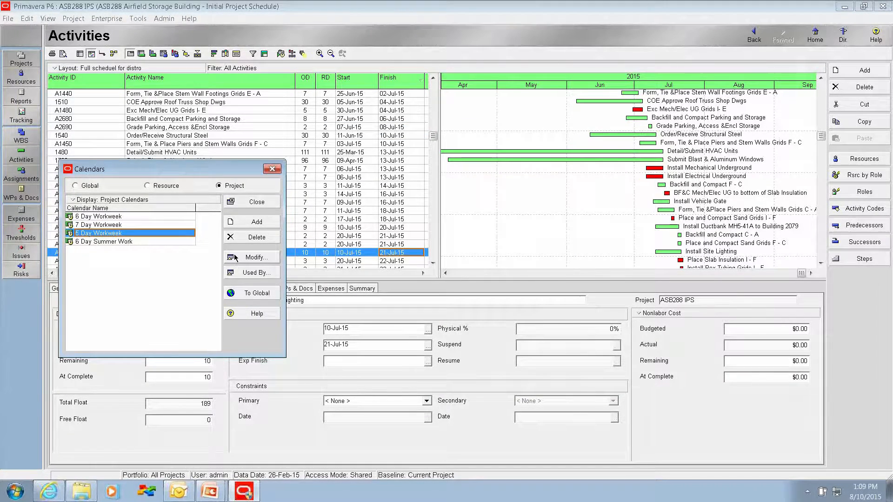
{"action": "left_click", "coordinate": [250, 260]}
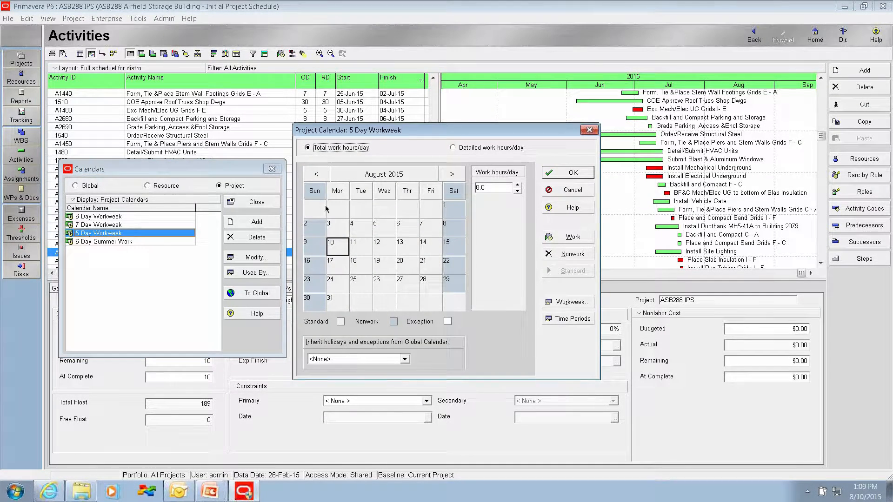
{"action": "left_click", "coordinate": [449, 174]}
{"action": "left_click", "coordinate": [449, 174]}
{"action": "left_click", "coordinate": [450, 174]}
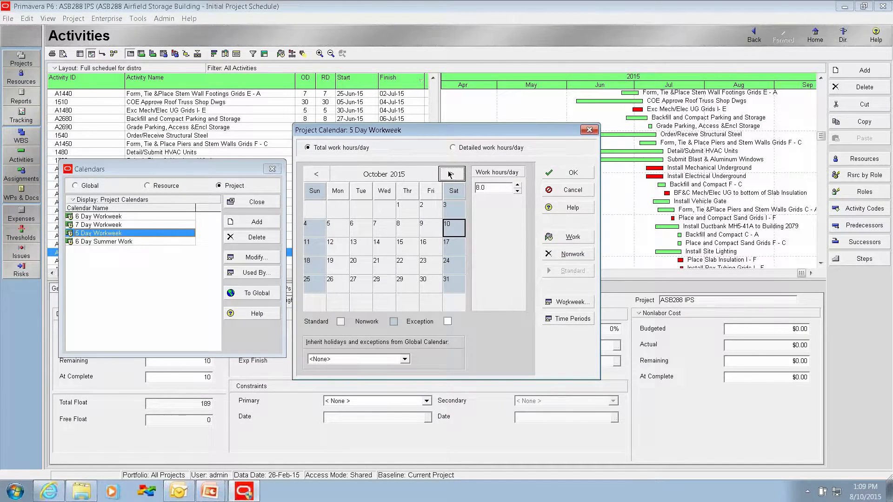
{"action": "left_click", "coordinate": [449, 174]}
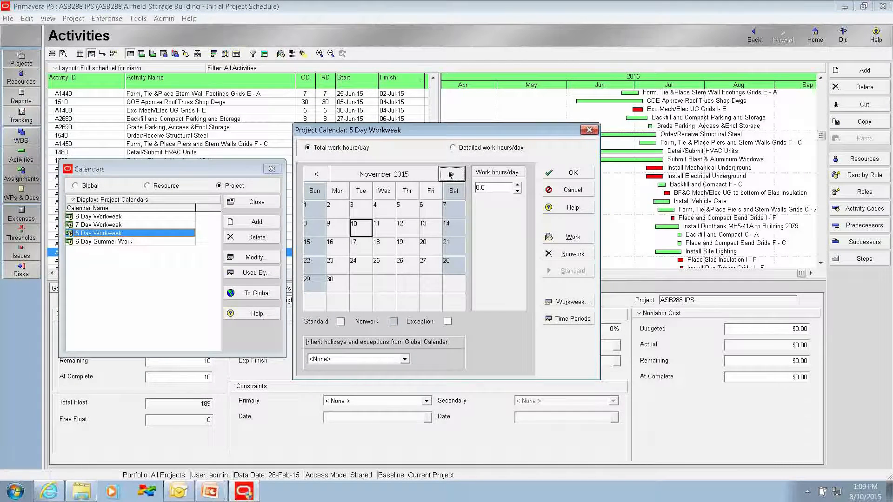
{"action": "left_click", "coordinate": [450, 174]}
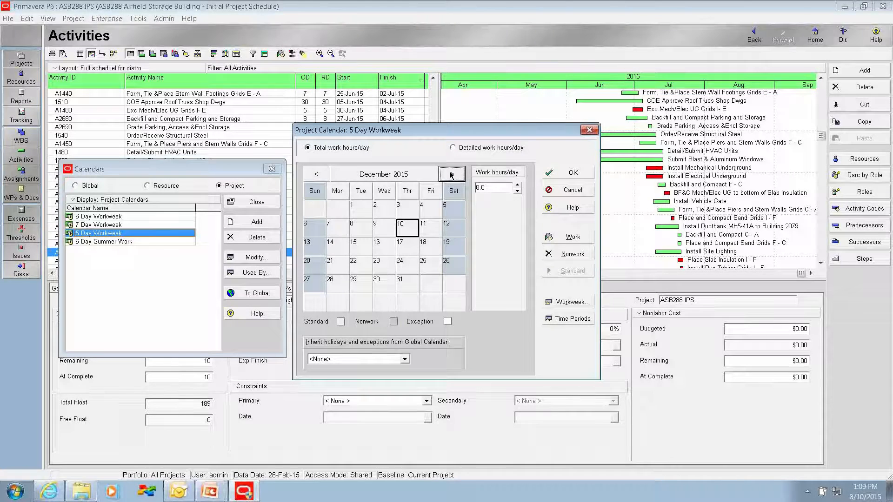
{"action": "left_click", "coordinate": [314, 175]}
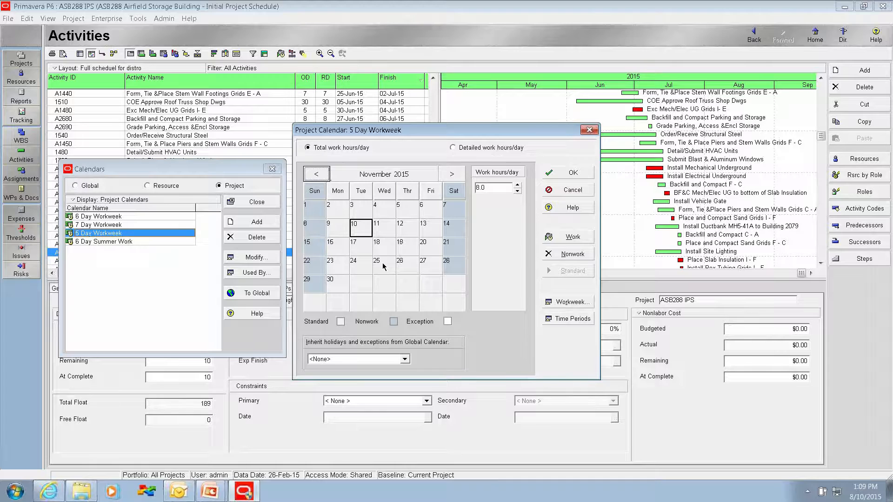
{"action": "left_click", "coordinate": [450, 176]}
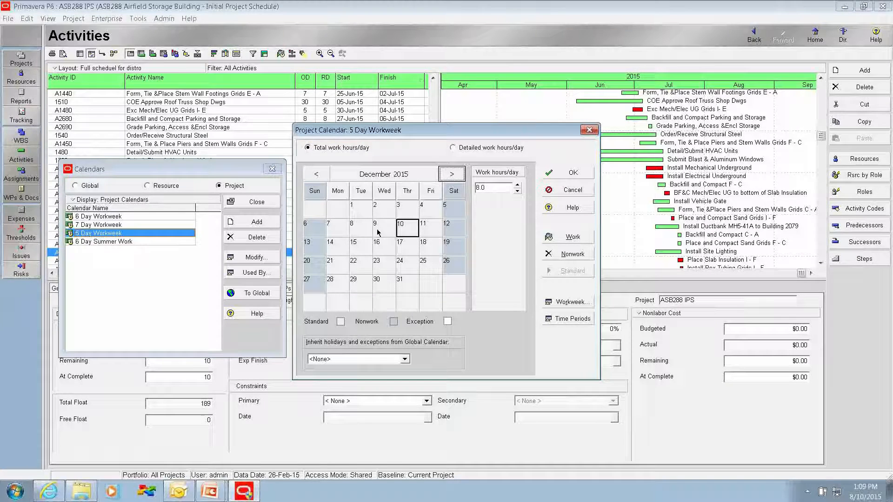
{"action": "left_click", "coordinate": [320, 176]}
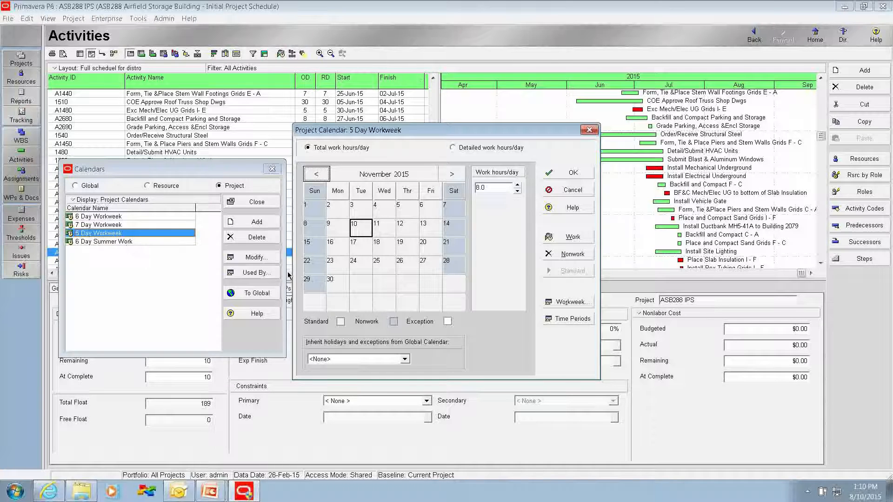
{"action": "left_click", "coordinate": [570, 173]}
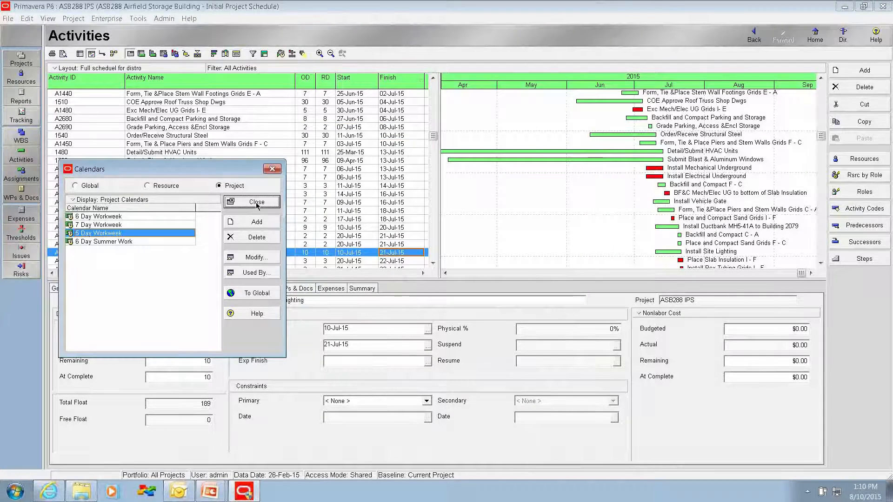
{"action": "left_click", "coordinate": [257, 203]}
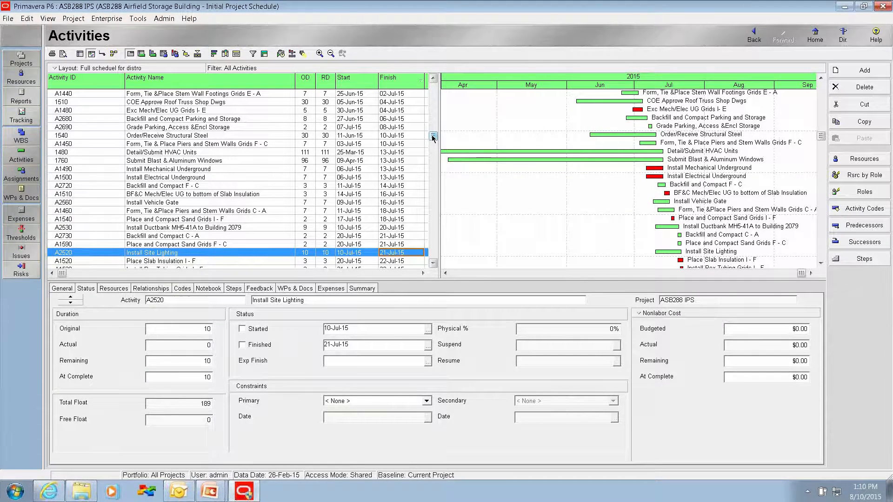
Step: Group the project's activities by Calendar
{"action": "left_click_drag", "start_coordinate": [433, 136], "coordinate": [432, 86]}
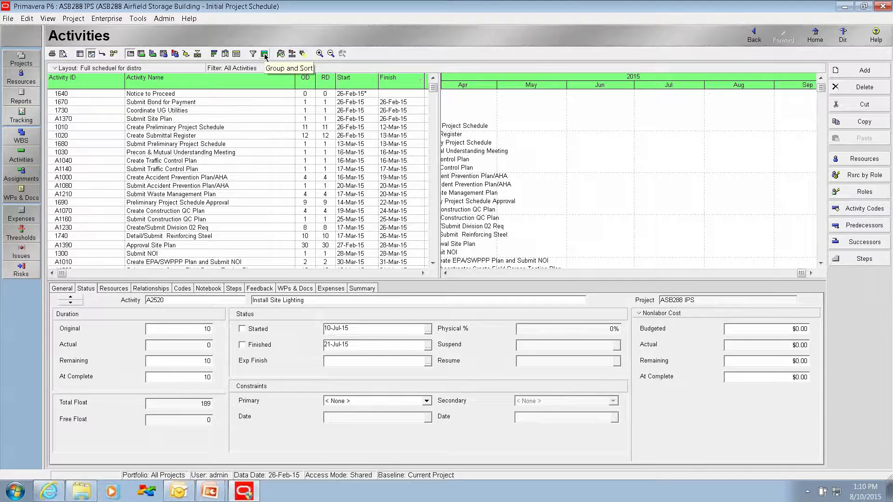
{"action": "left_click", "coordinate": [264, 54]}
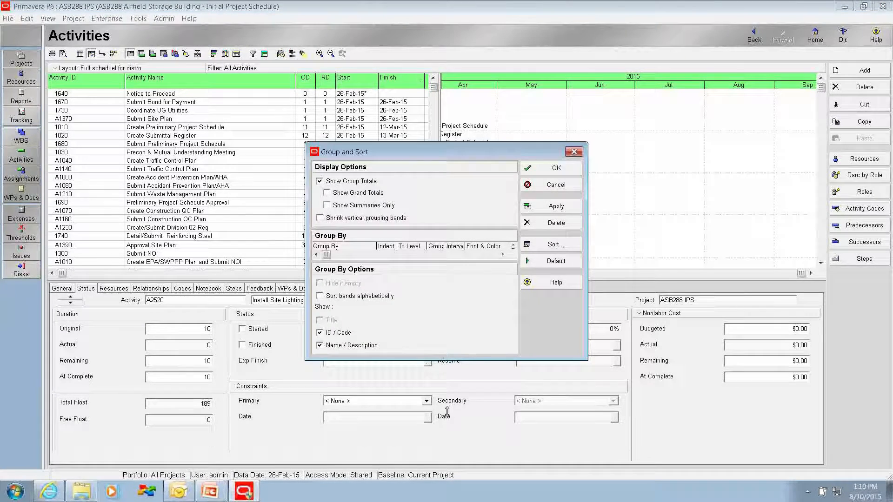
{"action": "left_click", "coordinate": [336, 260]}
{"action": "left_click", "coordinate": [336, 257]}
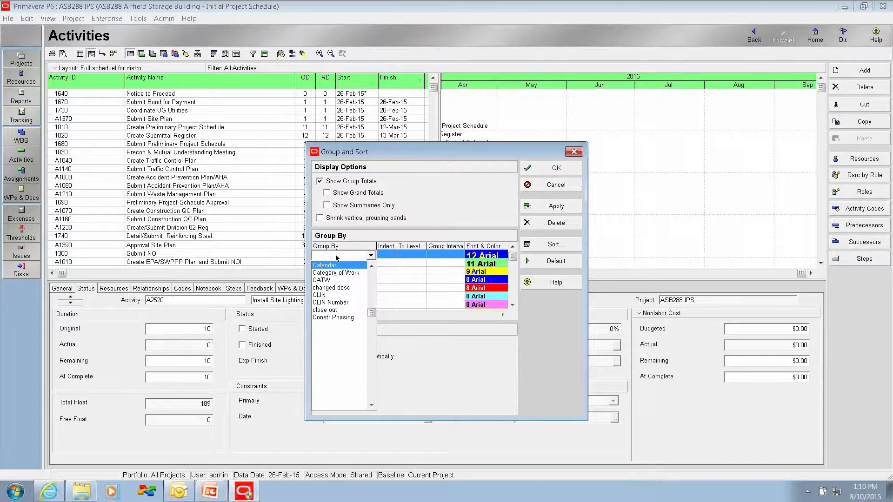
{"action": "left_click", "coordinate": [330, 265]}
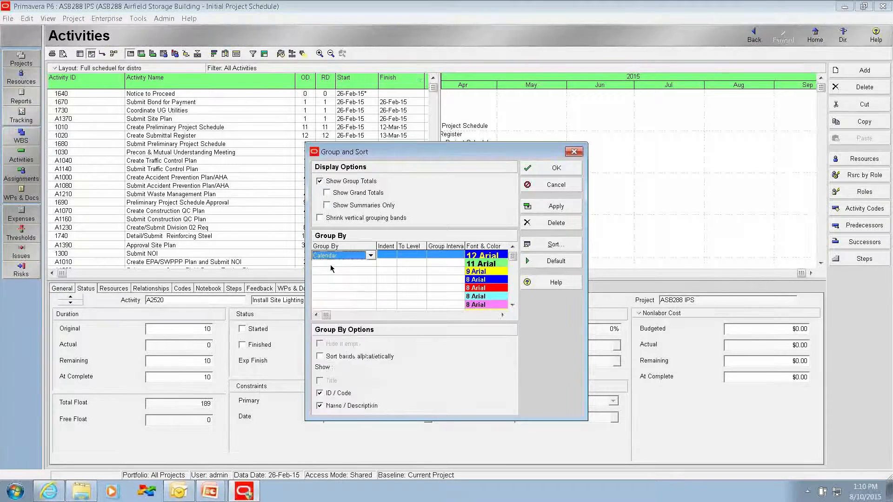
{"action": "left_click", "coordinate": [548, 168]}
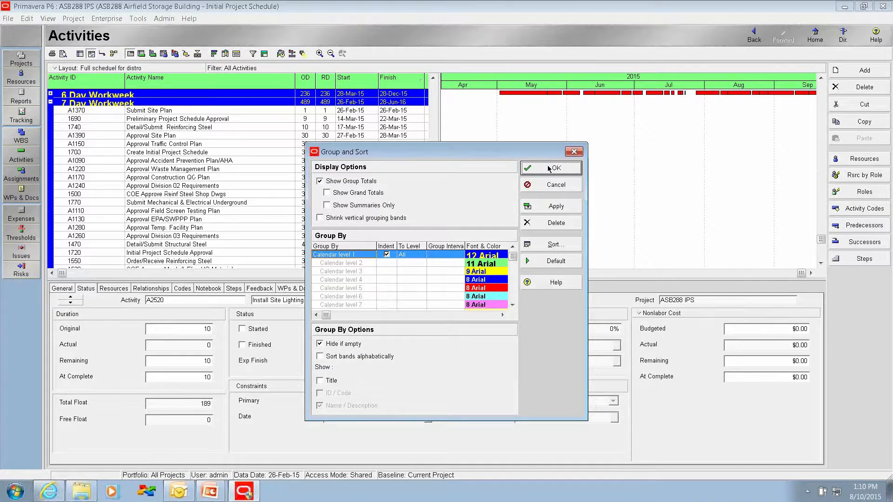
Step: Expand the 6 Day Workweek group, examine which activities use that calendar, and collapse the group
{"action": "left_click_drag", "start_coordinate": [437, 244], "coordinate": [443, 79]}
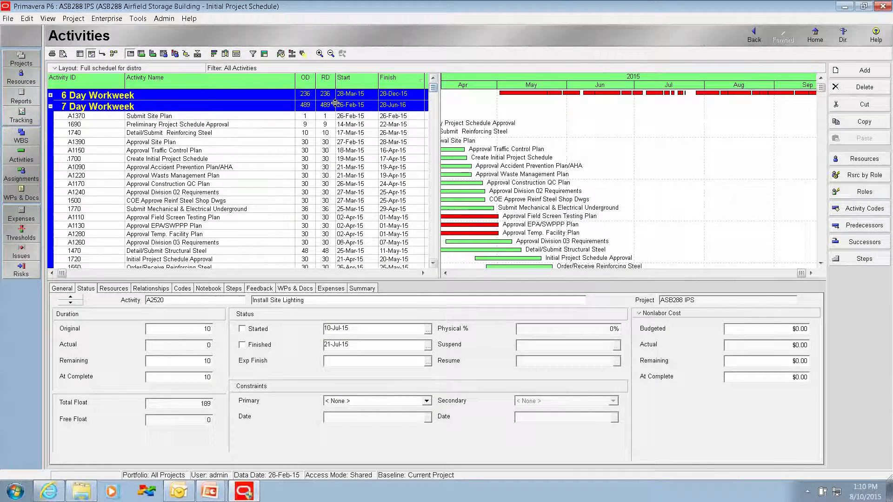
{"action": "left_click", "coordinate": [50, 96]}
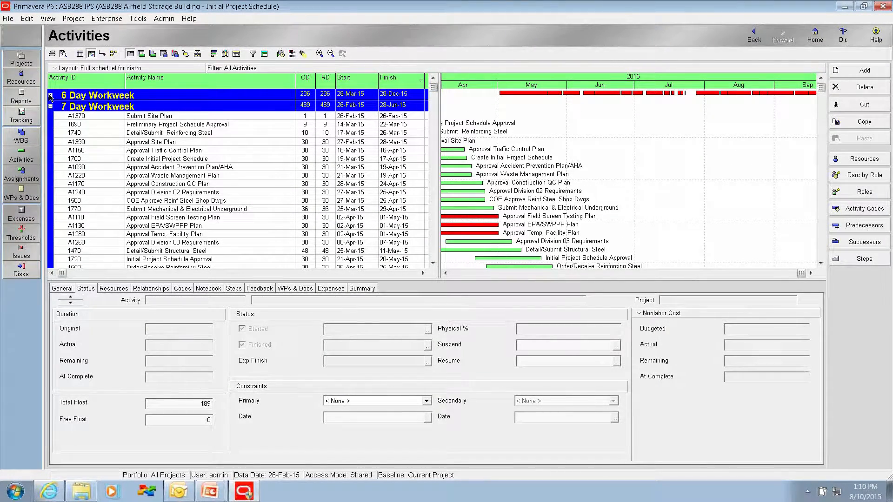
{"action": "left_click", "coordinate": [50, 96]}
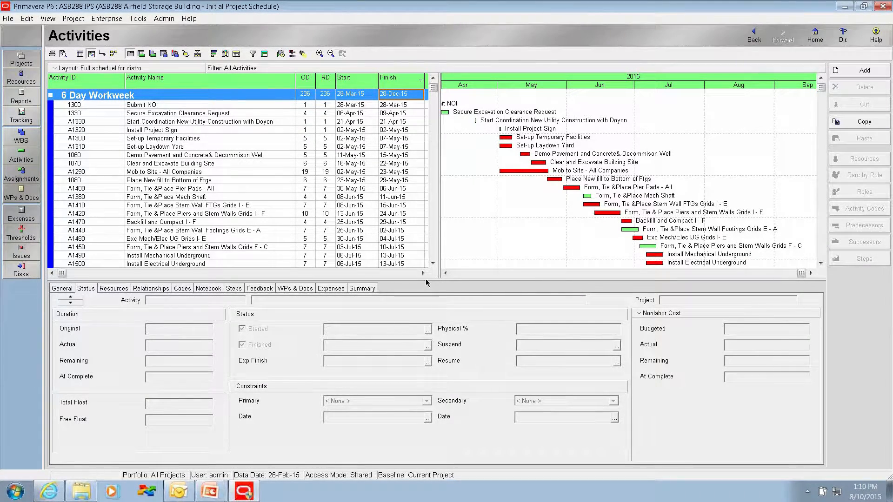
{"action": "left_click", "coordinate": [51, 96]}
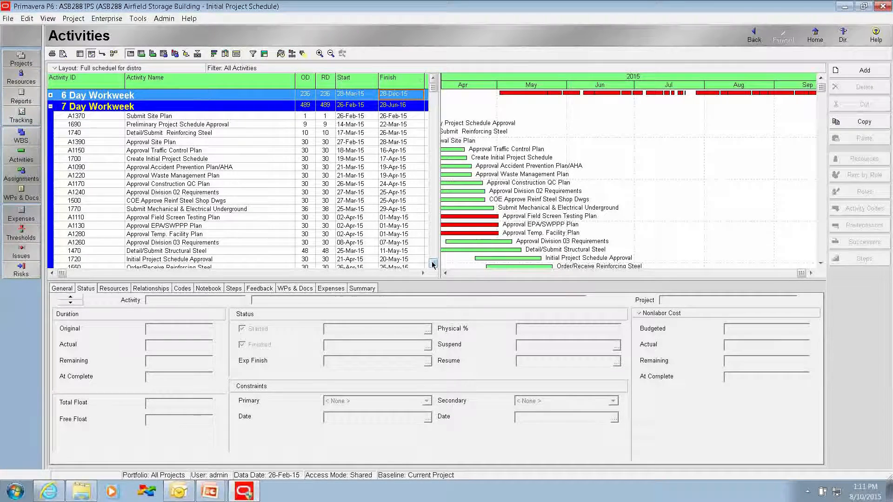
Step: Examine the activities assigned to the 7 Day Workweek calendar and collapse that group
{"action": "left_click", "coordinate": [433, 265]}
{"action": "left_click", "coordinate": [433, 265]}
{"action": "left_click", "coordinate": [433, 264]}
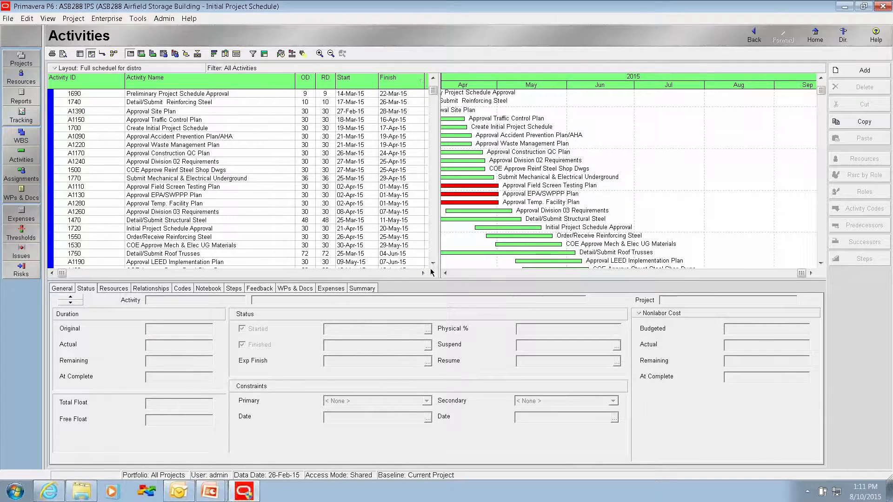
{"action": "scroll", "coordinate": [433, 90], "scroll_direction": "up", "scroll_amount": 3}
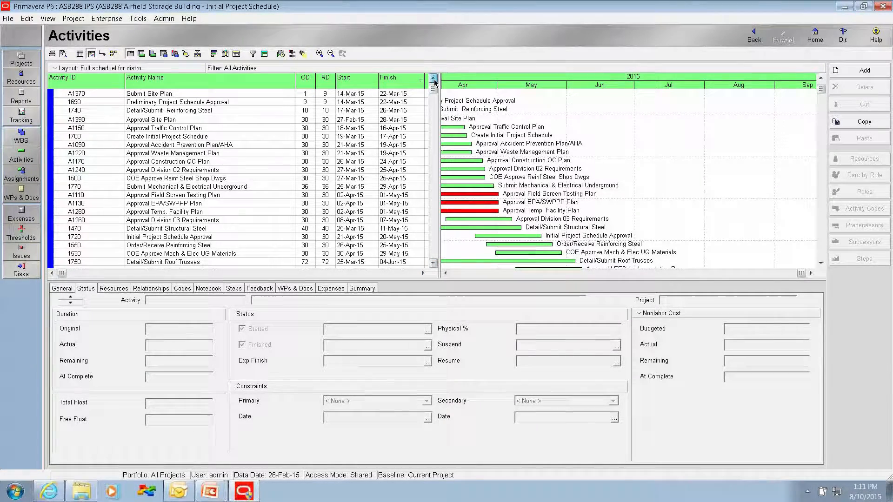
{"action": "left_click", "coordinate": [51, 107]}
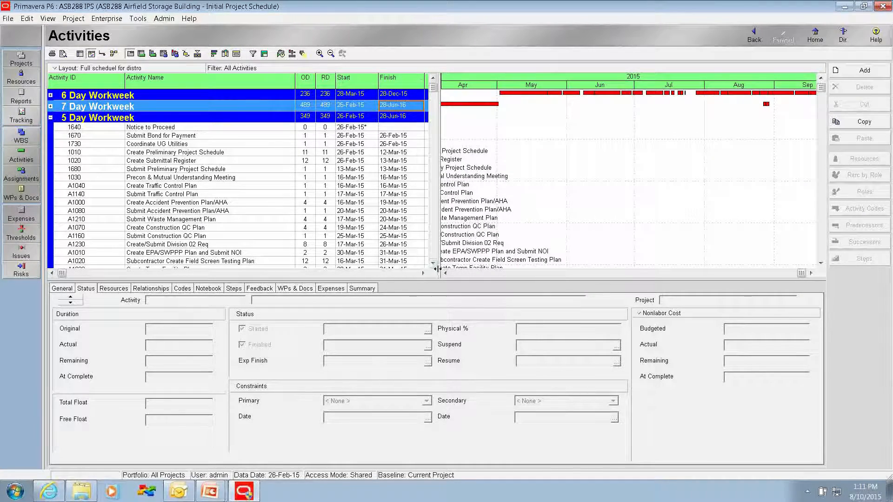
Step: Examine the 5 Day Workweek activities and their Gantt bars from February 2015, and collapse that group
{"action": "scroll", "coordinate": [343, 238], "scroll_direction": "down", "scroll_amount": 3}
{"action": "scroll", "coordinate": [308, 213], "scroll_direction": "down", "scroll_amount": 3}
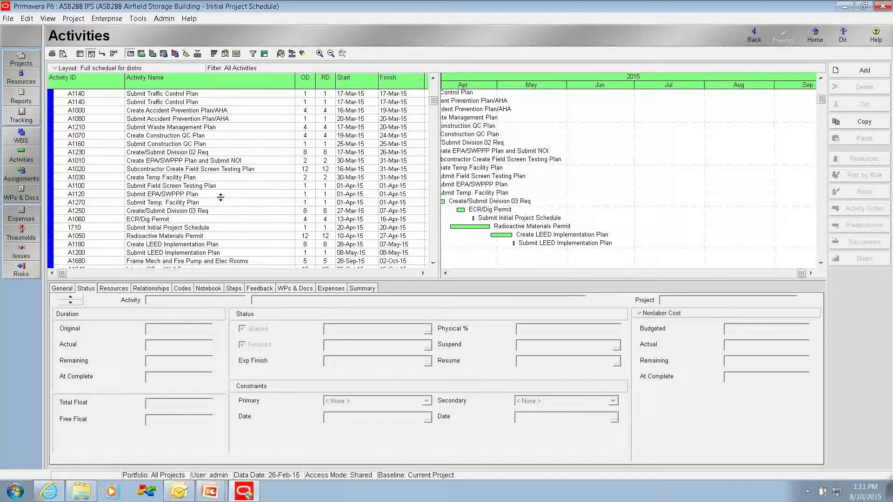
{"action": "scroll", "coordinate": [220, 197], "scroll_direction": "up", "scroll_amount": 4}
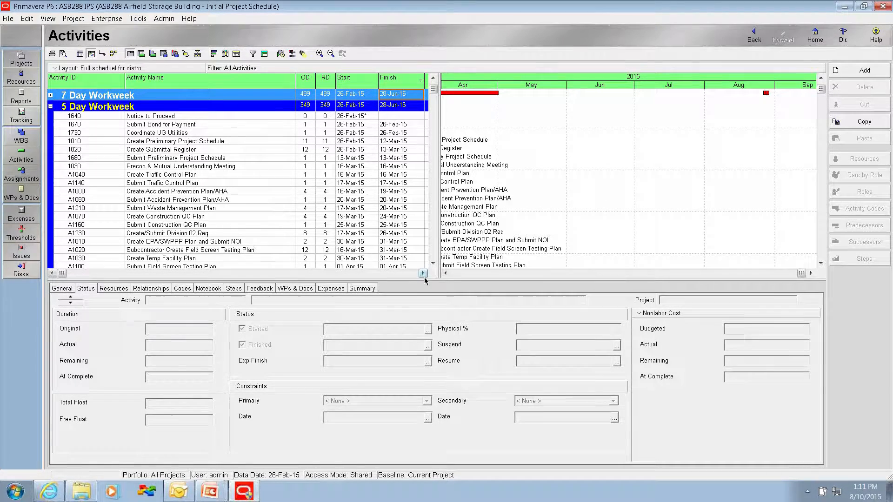
{"action": "left_click", "coordinate": [445, 274]}
{"action": "left_click", "coordinate": [445, 274]}
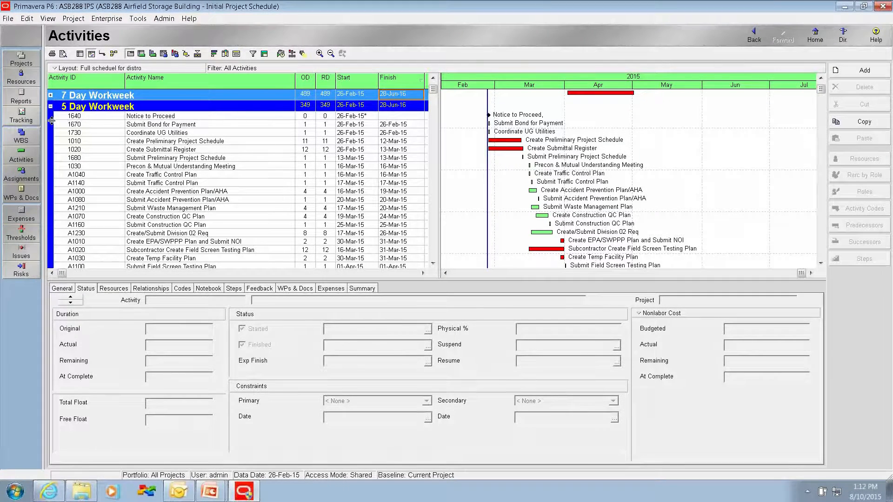
{"action": "left_click", "coordinate": [51, 106]}
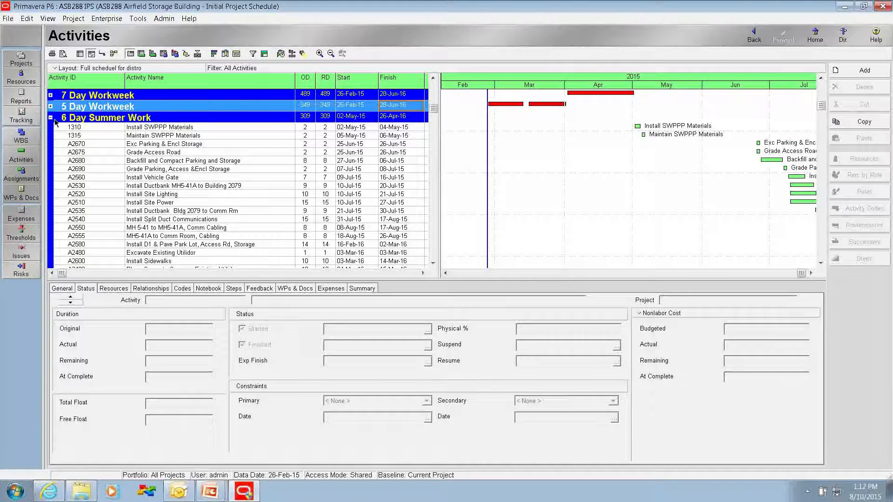
Step: Collapse the 6 Day Summer Work group after checking its activities, and re-expand all four calendar groups
{"action": "left_click", "coordinate": [51, 117]}
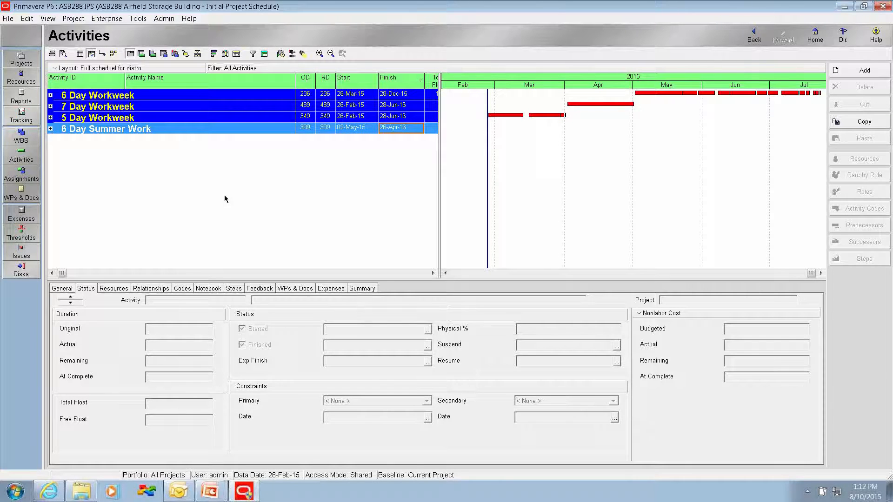
{"action": "left_click", "coordinate": [51, 129]}
{"action": "scroll", "coordinate": [51, 132], "scroll_direction": "up", "scroll_amount": 2}
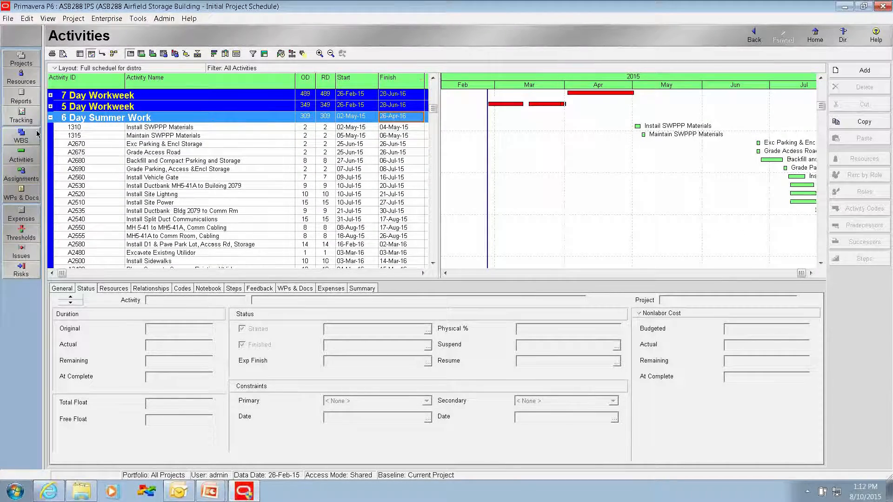
{"action": "left_click", "coordinate": [50, 107]}
{"action": "scroll", "coordinate": [52, 110], "scroll_direction": "up", "scroll_amount": 2}
{"action": "left_click", "coordinate": [51, 106]}
{"action": "scroll", "coordinate": [83, 111], "scroll_direction": "up", "scroll_amount": 1}
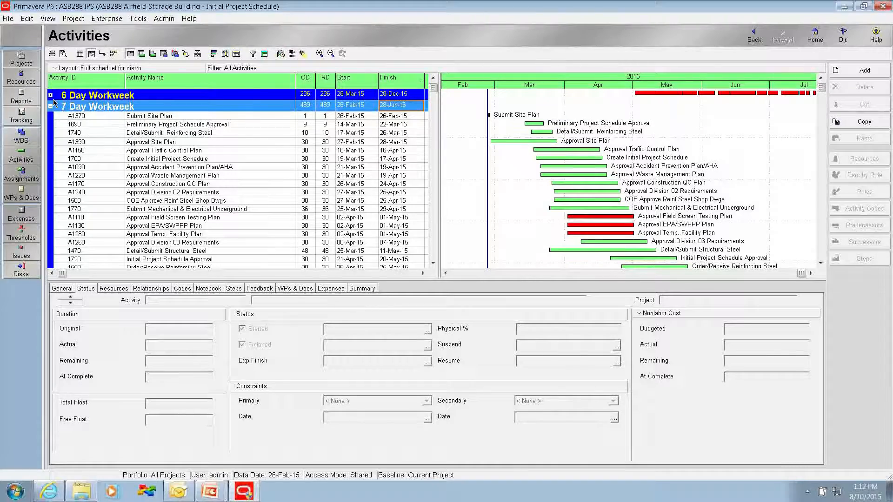
{"action": "left_click", "coordinate": [82, 97]}
{"action": "left_click", "coordinate": [50, 95]}
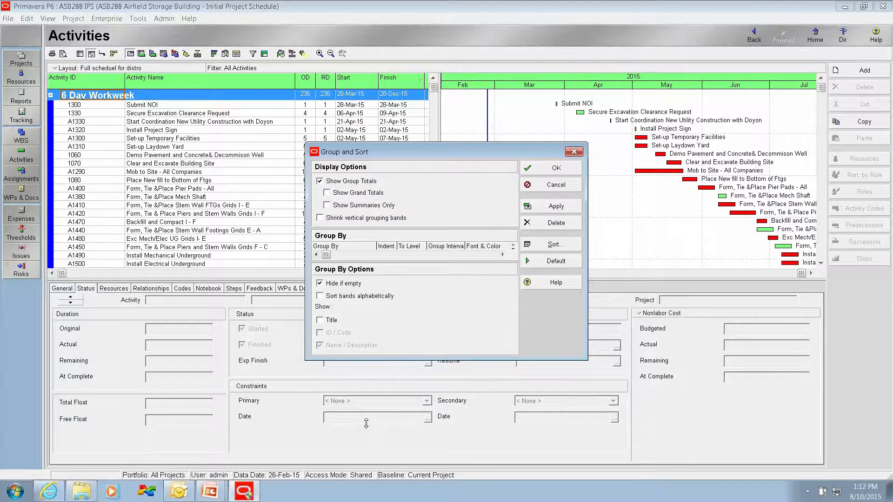
Step: Remove the calendar grouping from the activities and switch to the IPS Review Worksheet slide
{"action": "left_click", "coordinate": [553, 223]}
{"action": "left_click", "coordinate": [534, 168]}
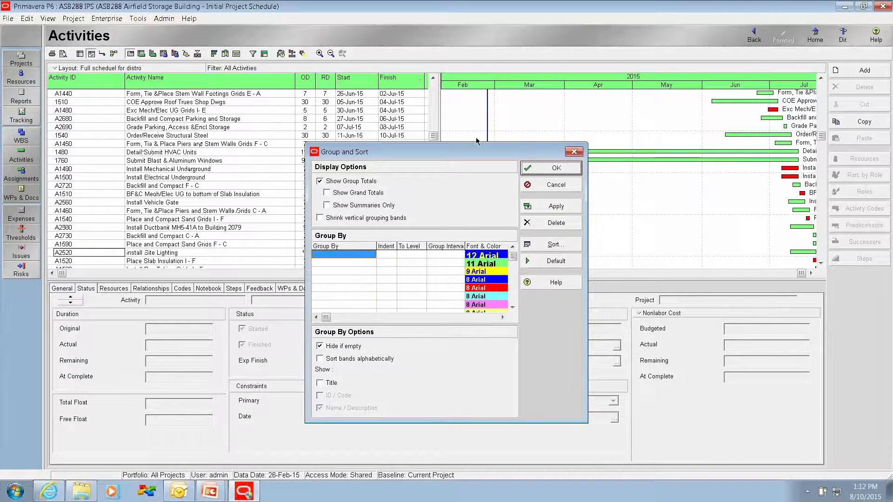
{"action": "left_click", "coordinate": [430, 91]}
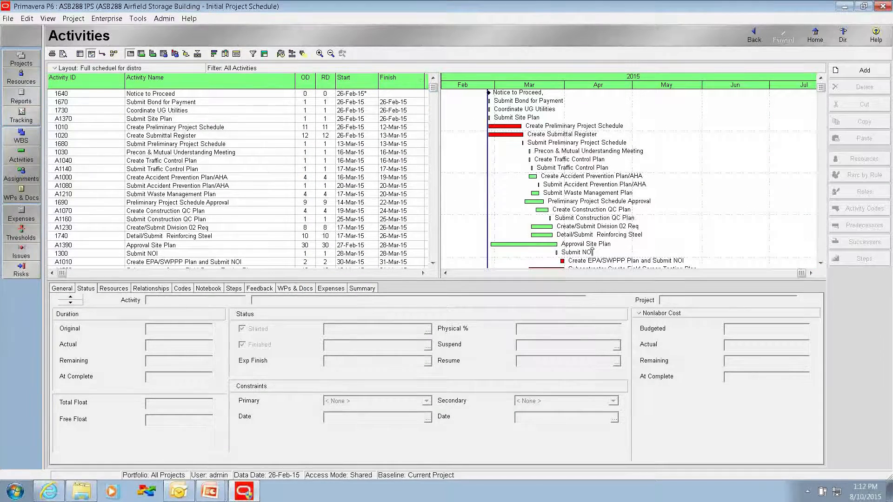
{"action": "key", "text": "alt+Tab"}
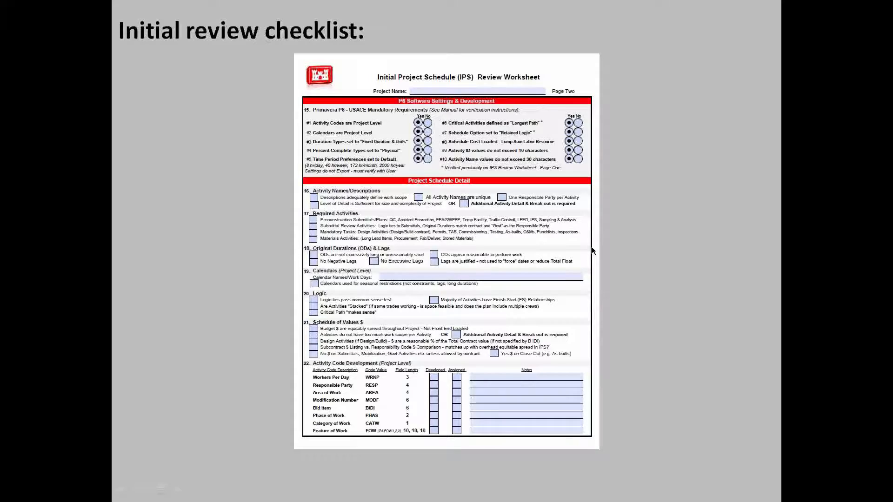
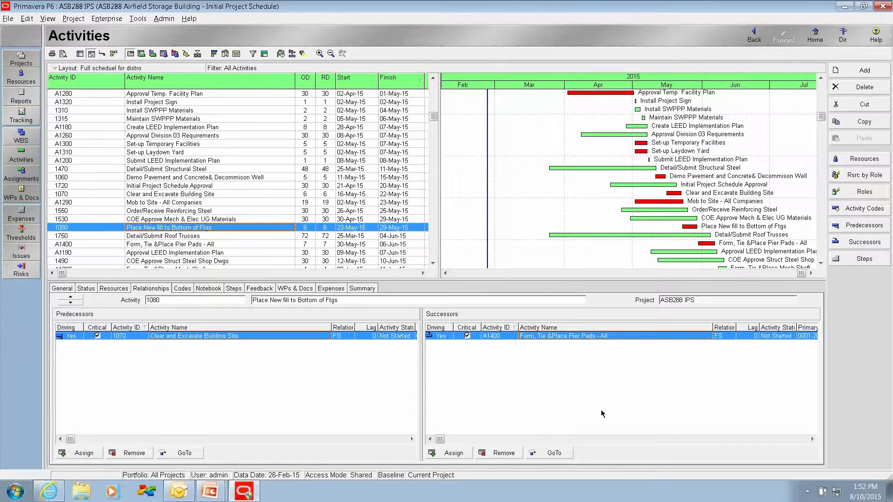
Step: Trace the critical successor chain from activity 1080 through A1400, A1410 and A1420 to Backfill and Compact I - F
{"action": "left_click", "coordinate": [549, 453]}
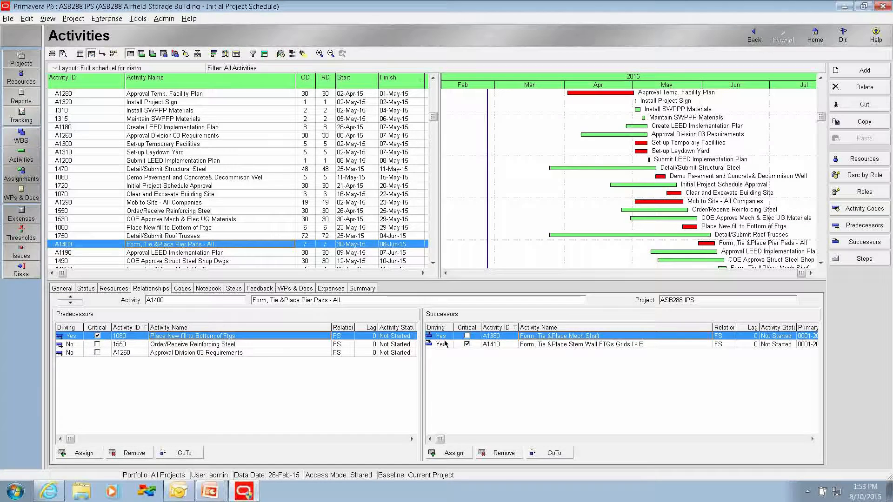
{"action": "left_click", "coordinate": [467, 346]}
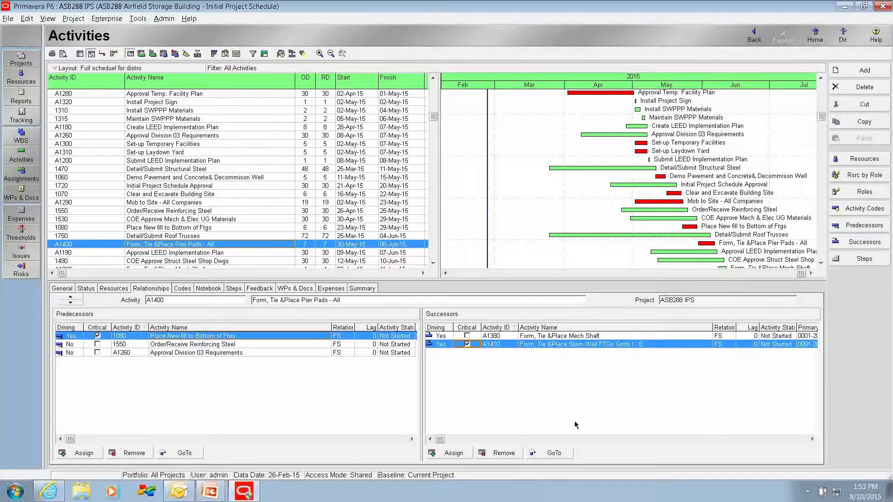
{"action": "left_click", "coordinate": [552, 453]}
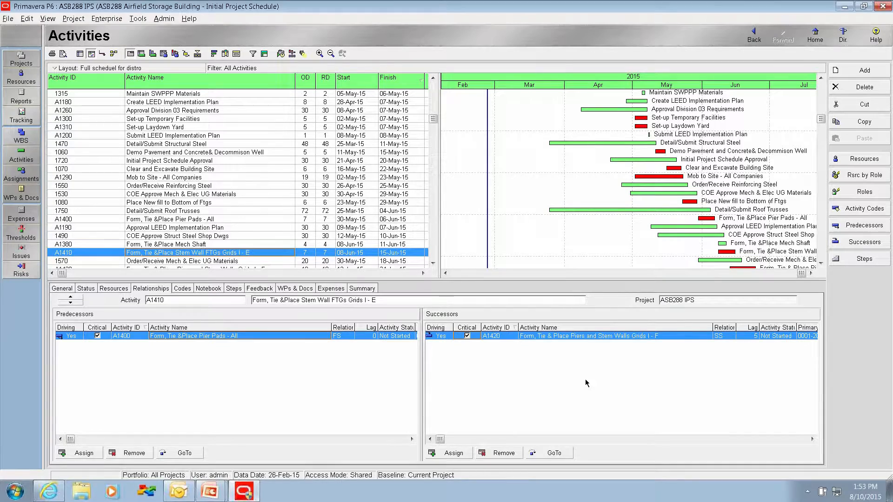
{"action": "left_click", "coordinate": [542, 453]}
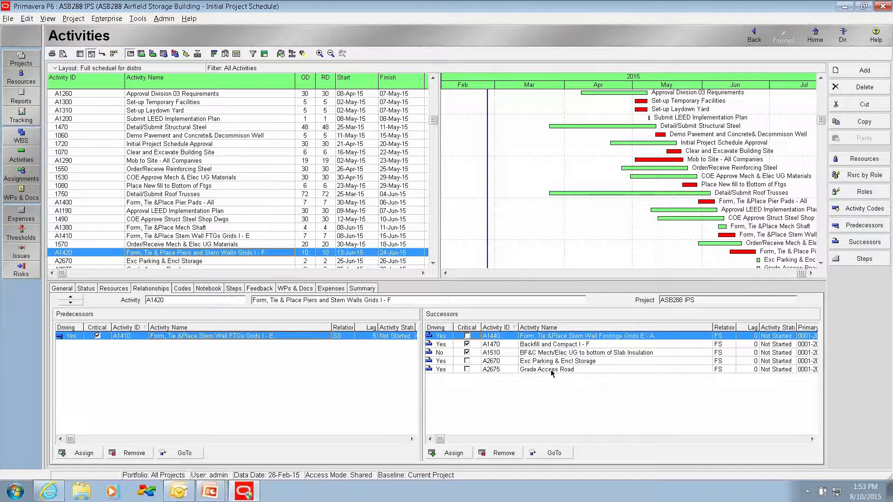
{"action": "left_click", "coordinate": [540, 345]}
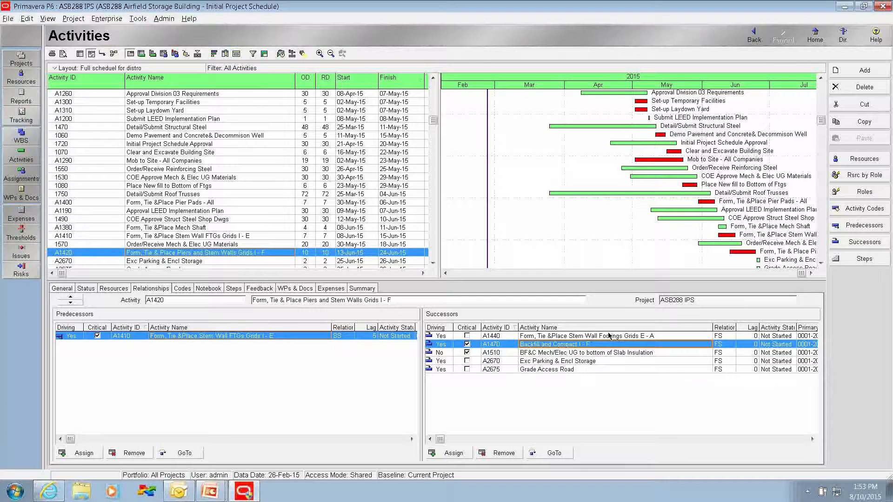
Step: Widen the Gantt chart area and examine the sequence of critical bars from the March 2015 activities through the June foundation work
{"action": "left_click_drag", "start_coordinate": [439, 218], "coordinate": [281, 204]}
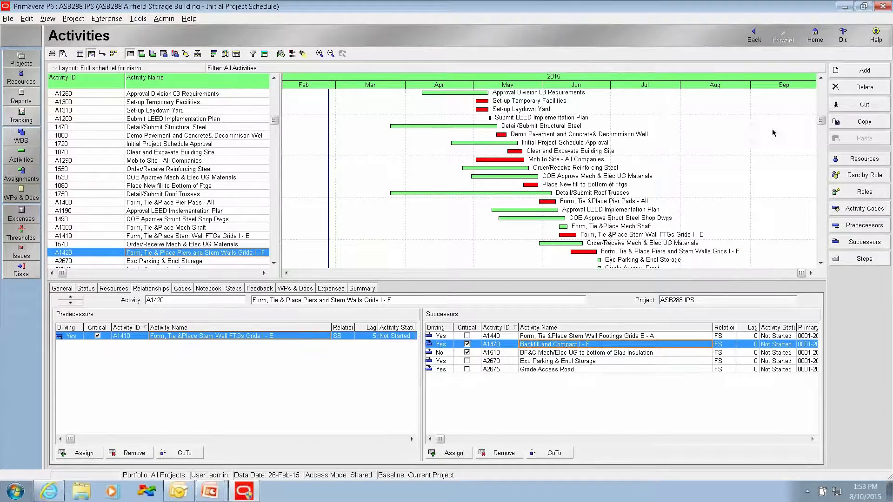
{"action": "scroll", "coordinate": [637, 148], "scroll_direction": "up", "scroll_amount": 5}
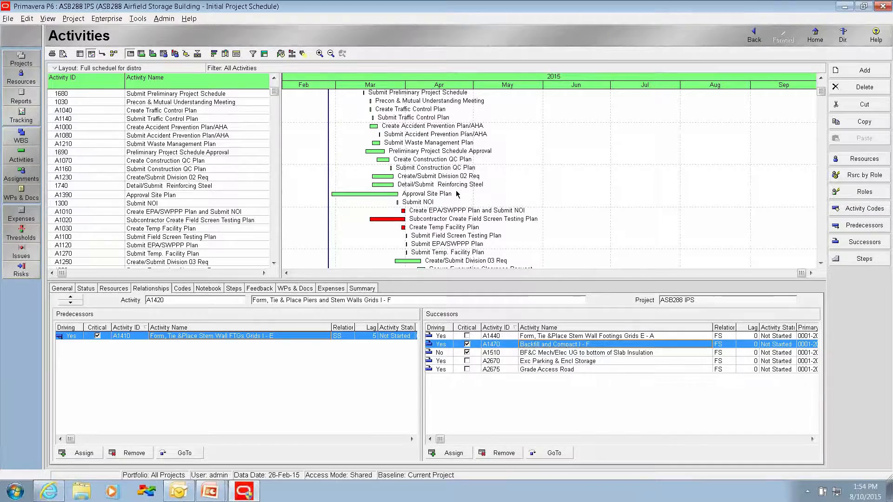
{"action": "scroll", "coordinate": [465, 195], "scroll_direction": "down", "scroll_amount": 5}
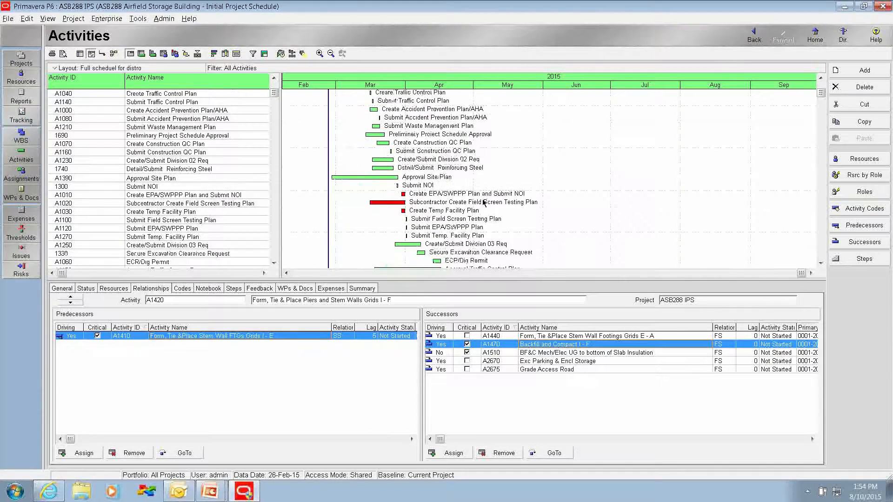
{"action": "scroll", "coordinate": [462, 247], "scroll_direction": "down", "scroll_amount": 4}
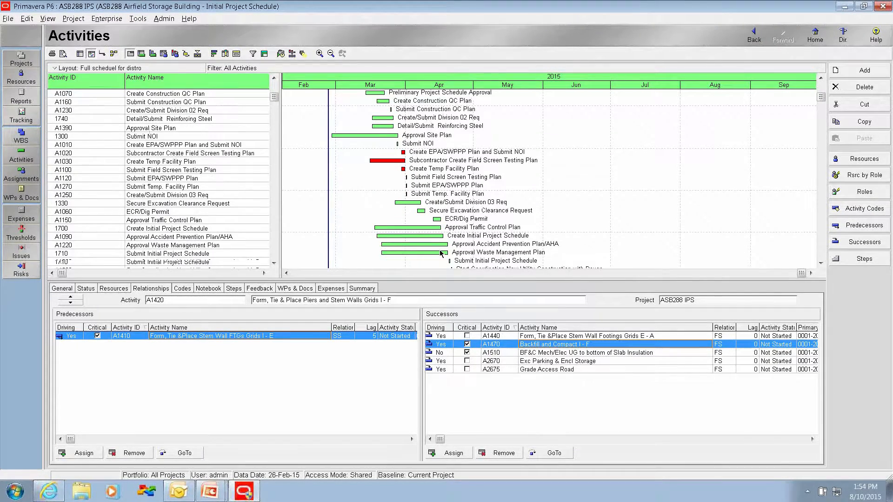
{"action": "scroll", "coordinate": [493, 239], "scroll_direction": "down", "scroll_amount": 5}
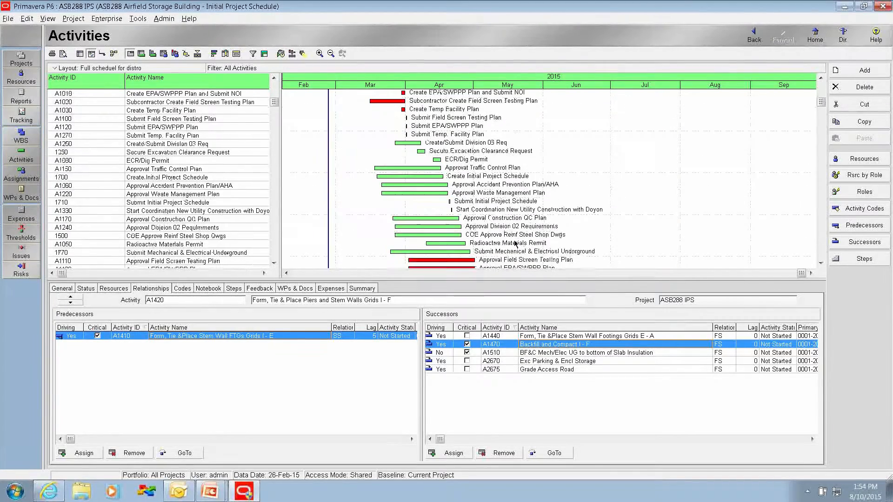
{"action": "scroll", "coordinate": [470, 225], "scroll_direction": "down", "scroll_amount": 8}
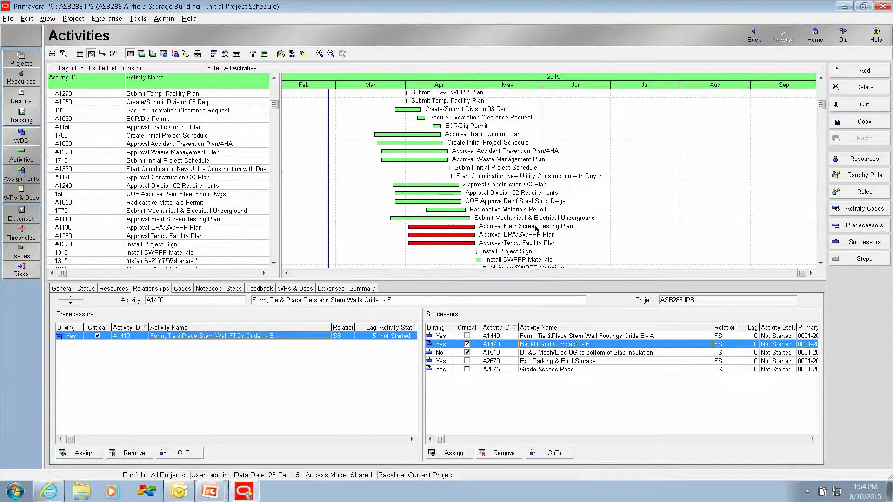
{"action": "scroll", "coordinate": [521, 225], "scroll_direction": "down", "scroll_amount": 5}
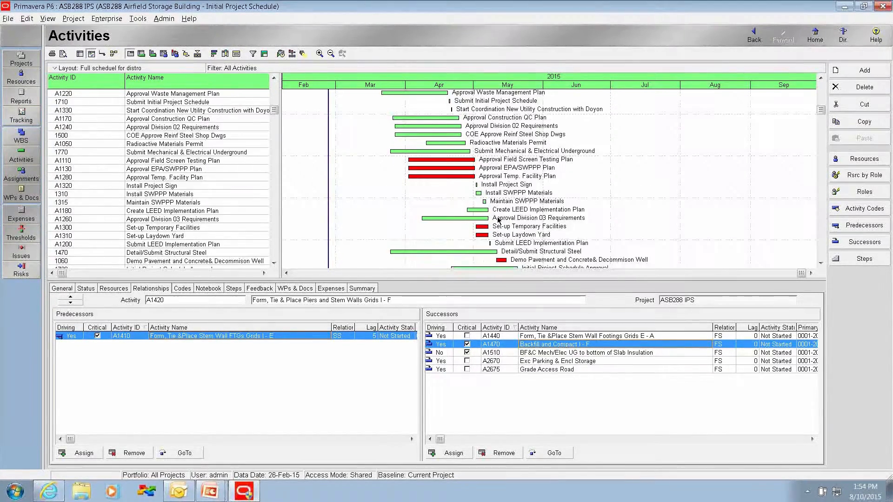
{"action": "scroll", "coordinate": [535, 228], "scroll_direction": "down", "scroll_amount": 4}
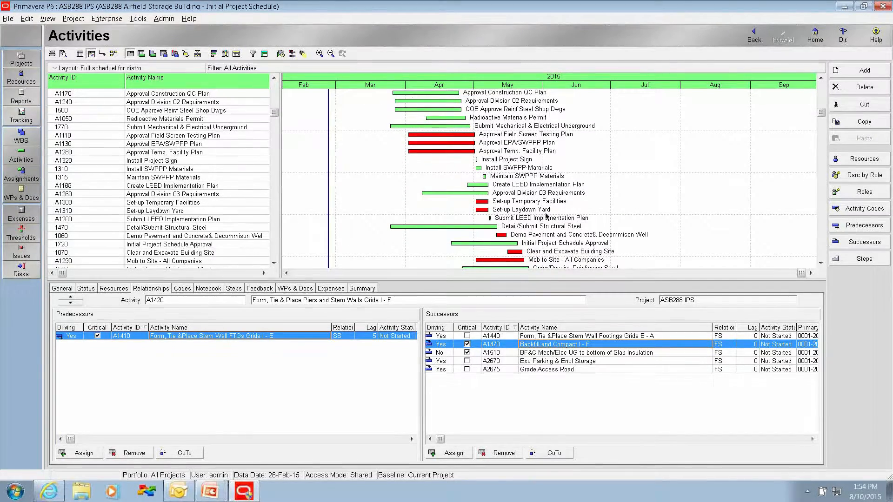
{"action": "scroll", "coordinate": [625, 236], "scroll_direction": "down", "scroll_amount": 8}
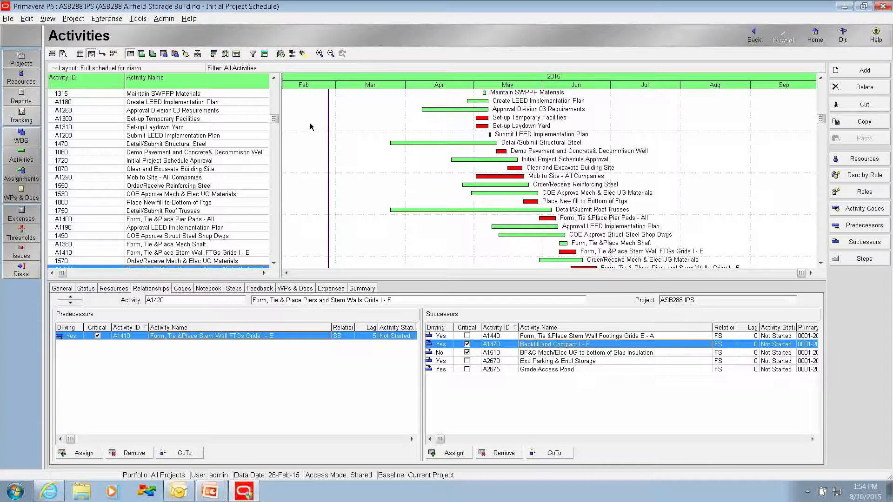
Step: Start a new report in the Report Wizard with Activity Relationships as its only subject area
{"action": "left_click", "coordinate": [138, 19]}
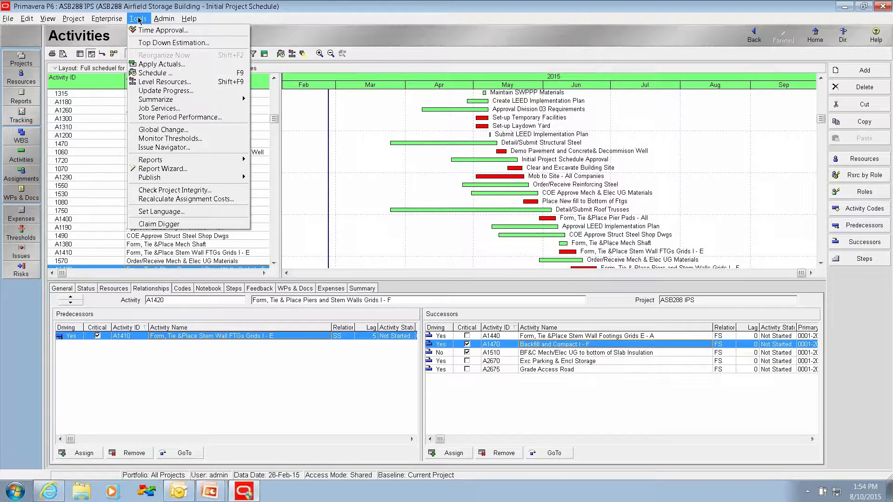
{"action": "mouse_move", "coordinate": [218, 161]}
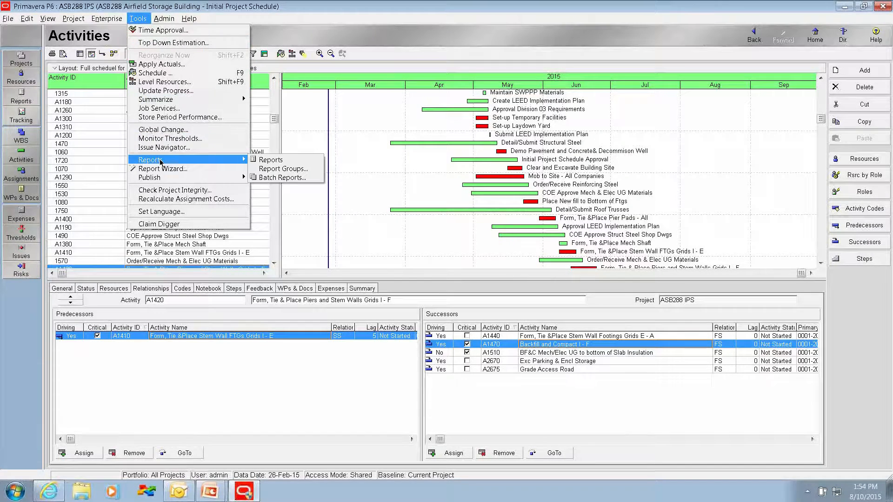
{"action": "left_click", "coordinate": [275, 159]}
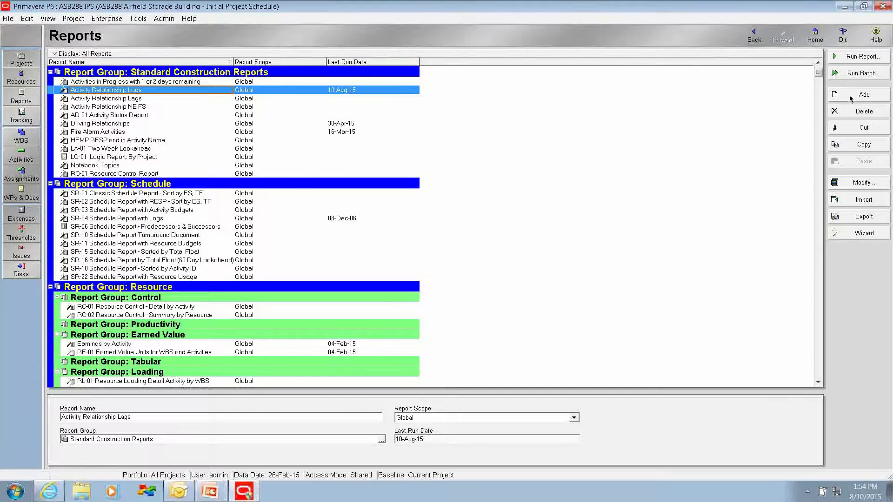
{"action": "left_click", "coordinate": [851, 98]}
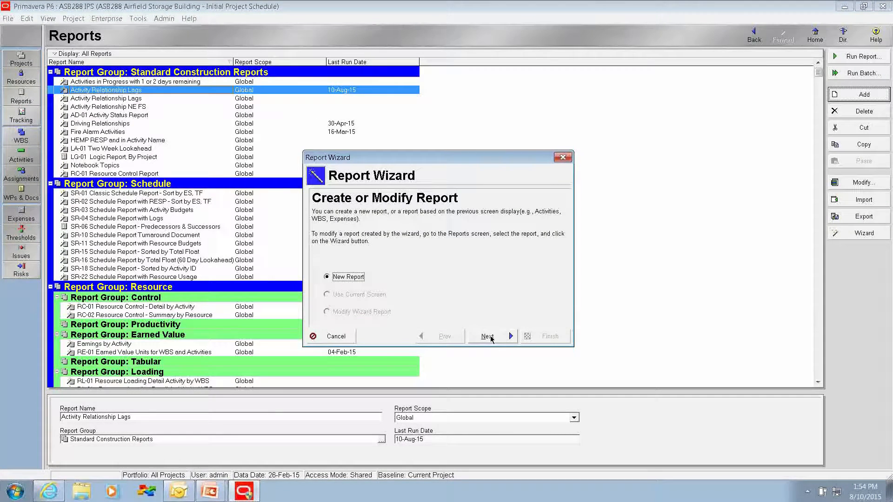
{"action": "left_click", "coordinate": [489, 337]}
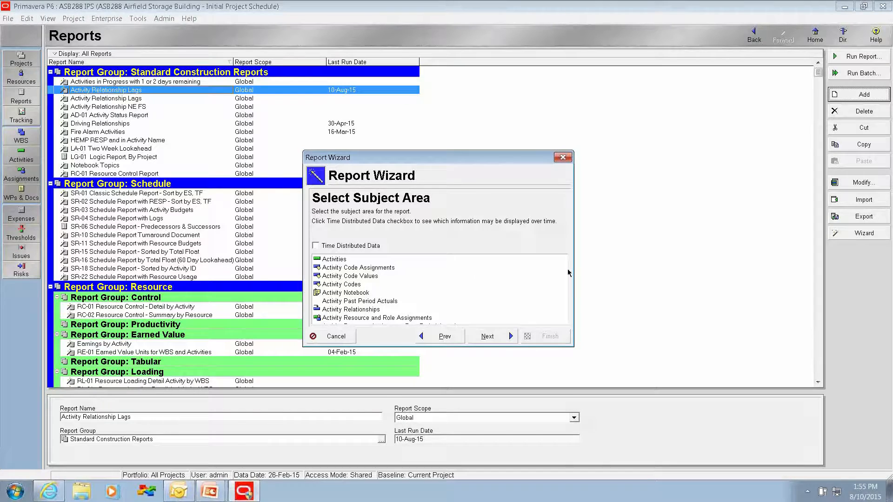
{"action": "left_click", "coordinate": [350, 310]}
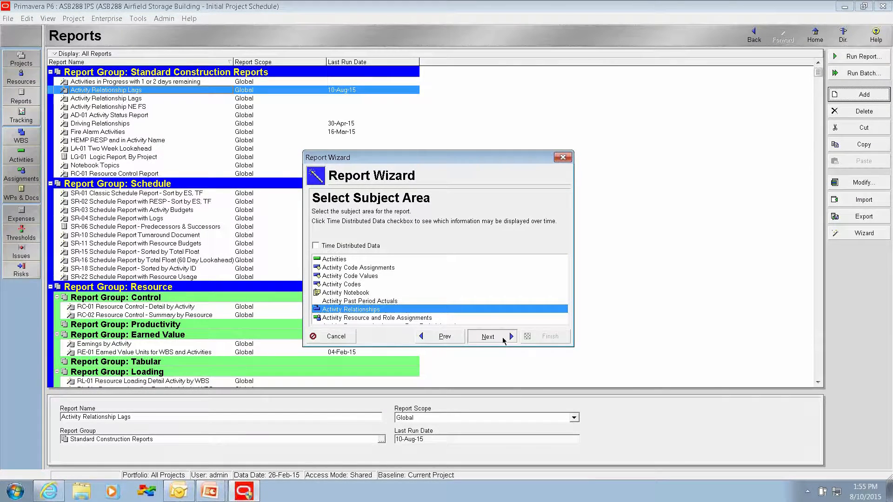
{"action": "left_click", "coordinate": [500, 339]}
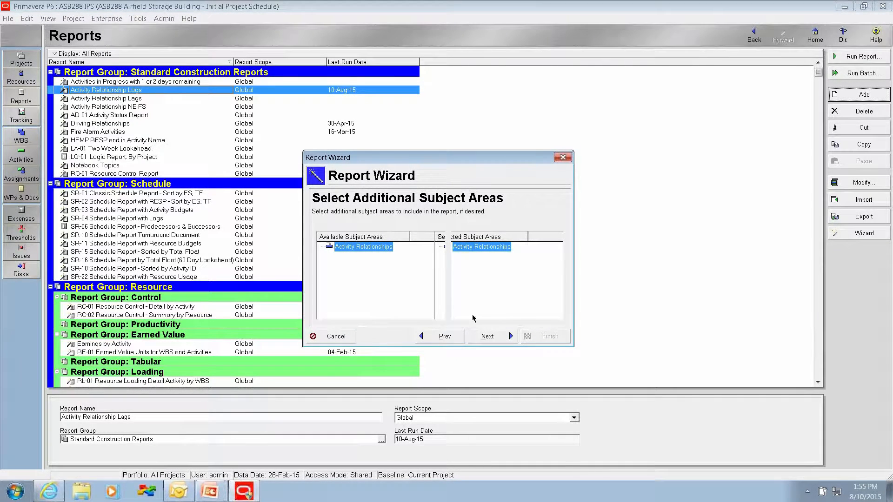
{"action": "left_click", "coordinate": [487, 336]}
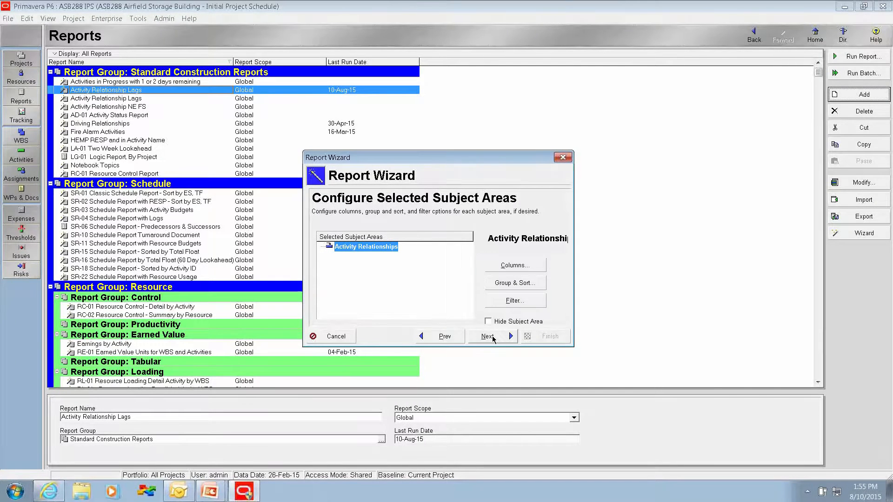
Step: Remove all report columns except Relationship Type, including Successor Project, Free Float, Critical, Driving and Lag
{"action": "left_click", "coordinate": [507, 268]}
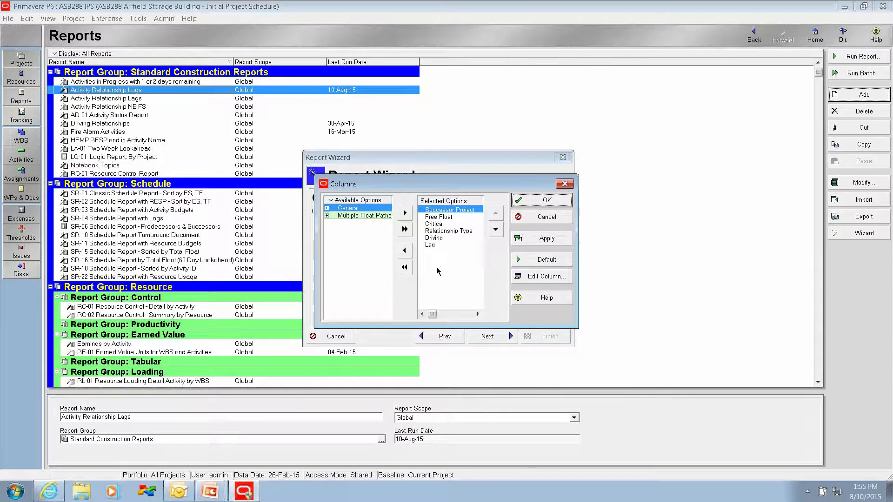
{"action": "left_click", "coordinate": [405, 252]}
{"action": "left_click", "coordinate": [404, 252]}
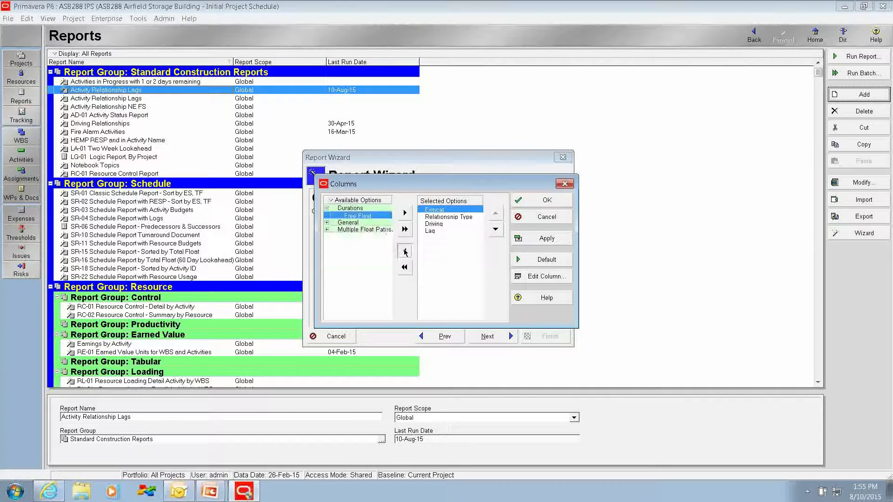
{"action": "left_click", "coordinate": [404, 251]}
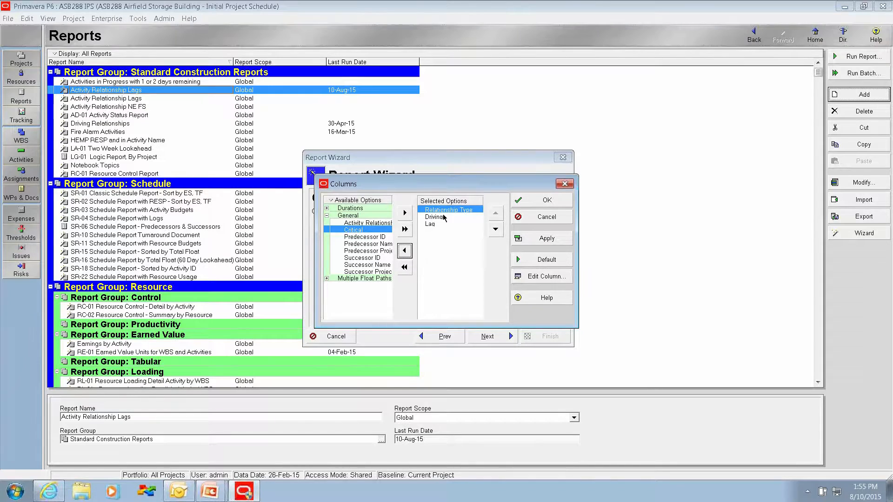
{"action": "left_click", "coordinate": [432, 217]}
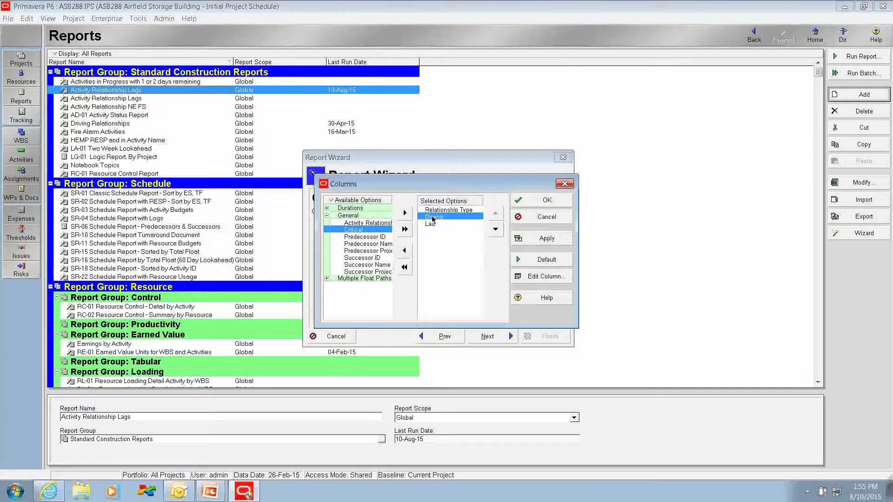
{"action": "left_click", "coordinate": [403, 251]}
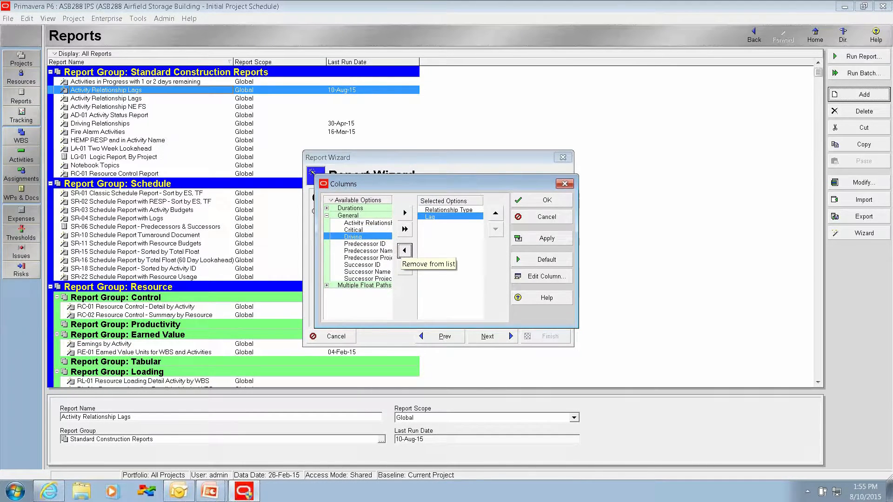
{"action": "left_click", "coordinate": [404, 252]}
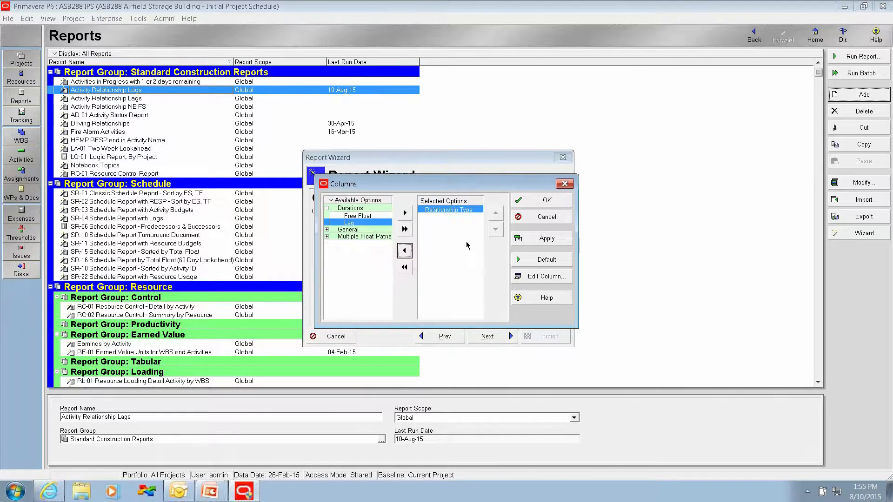
Step: Add the Predecessor ID, Predecessor Name, Successor ID and Successor Name columns to the report
{"action": "left_click", "coordinate": [327, 230]}
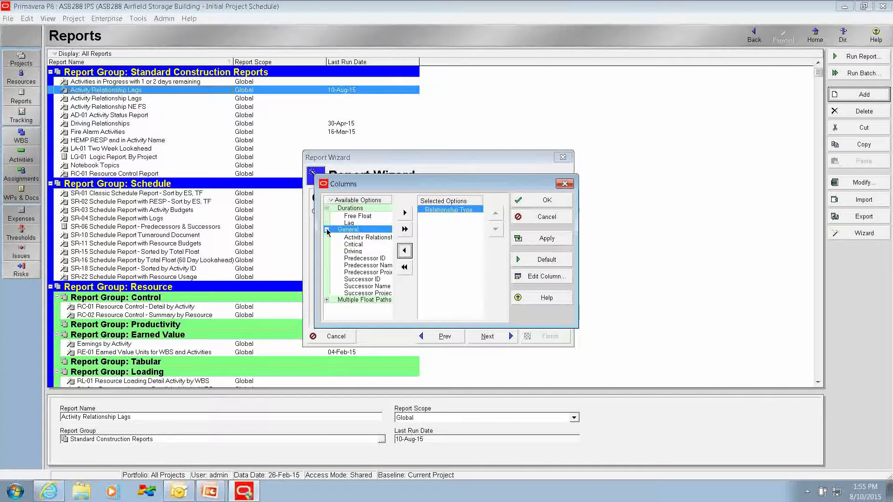
{"action": "left_click", "coordinate": [367, 259]}
{"action": "left_click", "coordinate": [405, 213]}
{"action": "left_click", "coordinate": [404, 213]}
{"action": "left_click", "coordinate": [365, 266]}
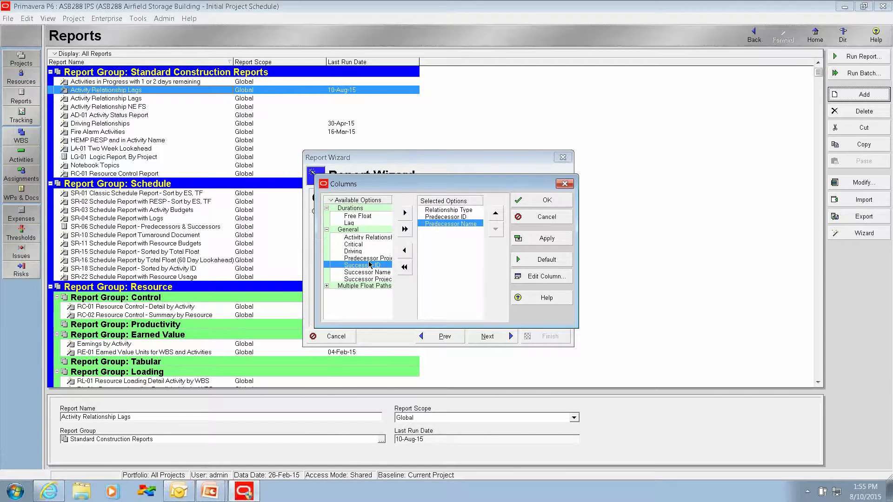
{"action": "double_click", "coordinate": [403, 213]}
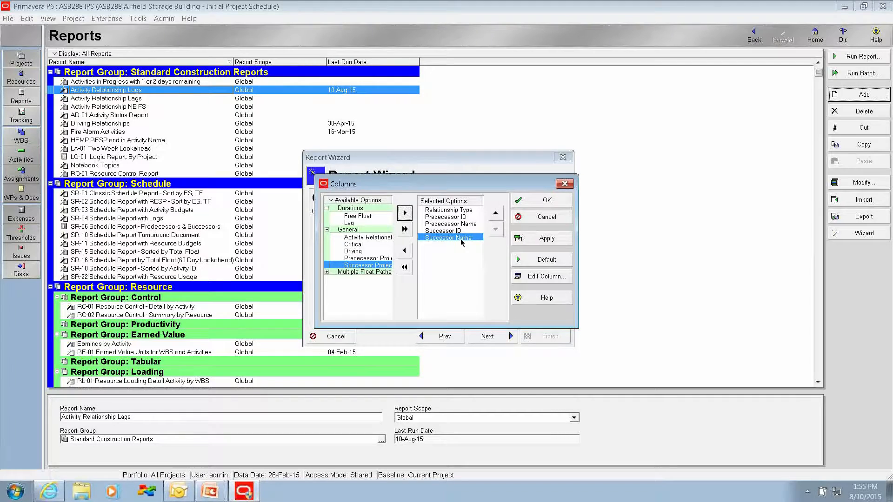
Step: Place the Relationship Type column last, after Successor Name, and accept the report's column setup
{"action": "left_click", "coordinate": [453, 212]}
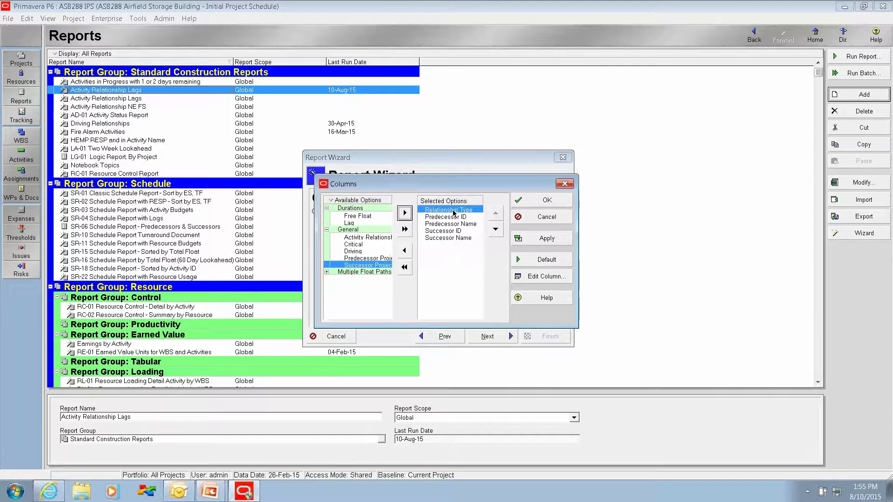
{"action": "left_click", "coordinate": [495, 231]}
{"action": "left_click", "coordinate": [495, 230]}
{"action": "left_click", "coordinate": [496, 231]}
{"action": "left_click", "coordinate": [495, 231]}
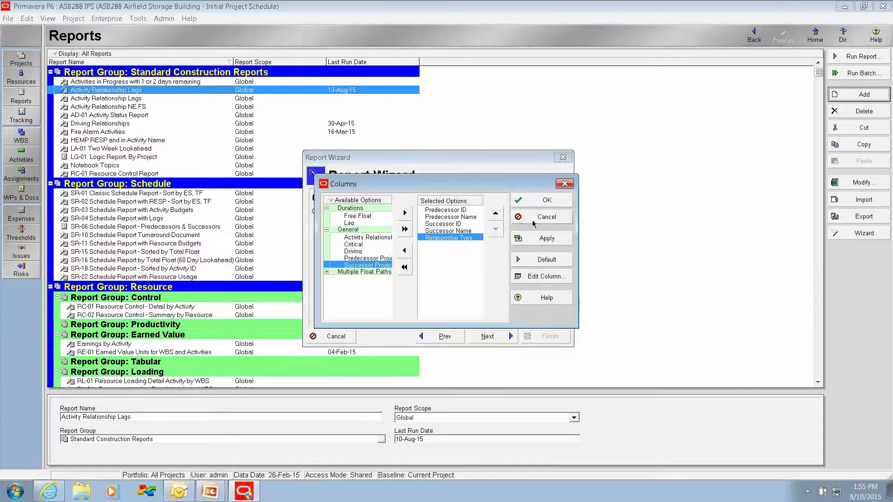
{"action": "left_click", "coordinate": [537, 201]}
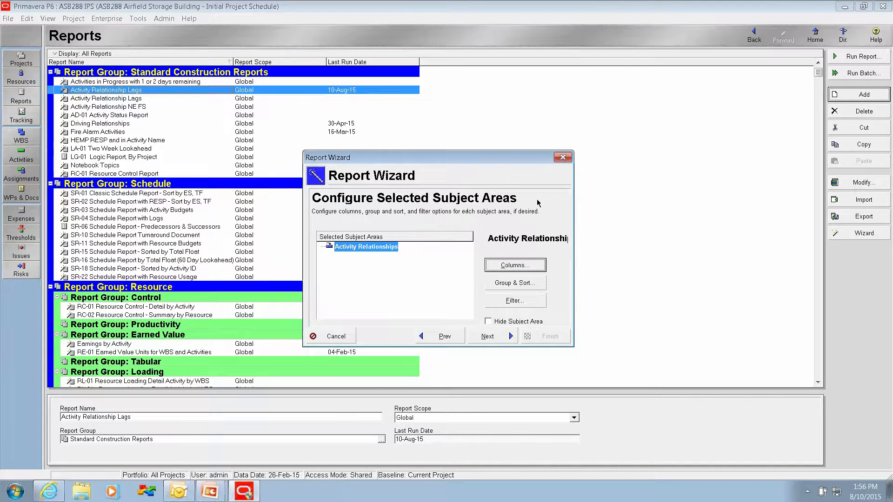
Step: Remove the WBS grouping from the Activity Relationships subject area and accept the ungrouped layout
{"action": "left_click", "coordinate": [516, 285]}
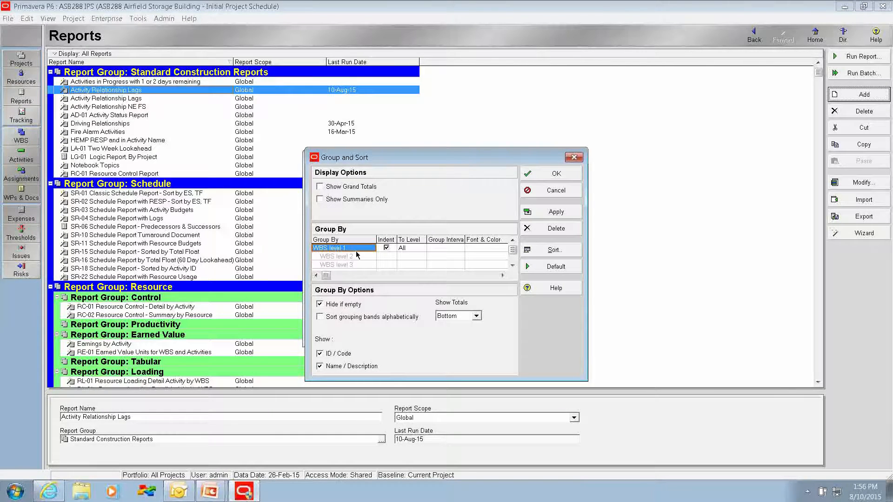
{"action": "left_click", "coordinate": [550, 229]}
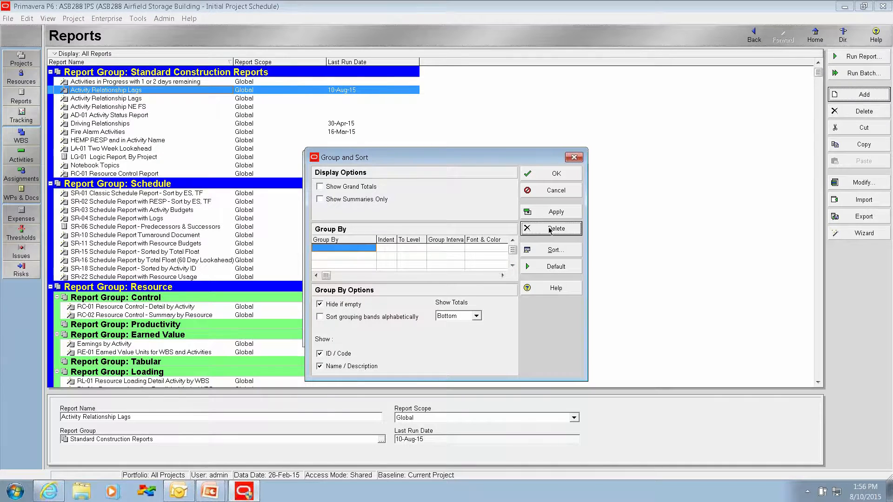
{"action": "left_click", "coordinate": [542, 175]}
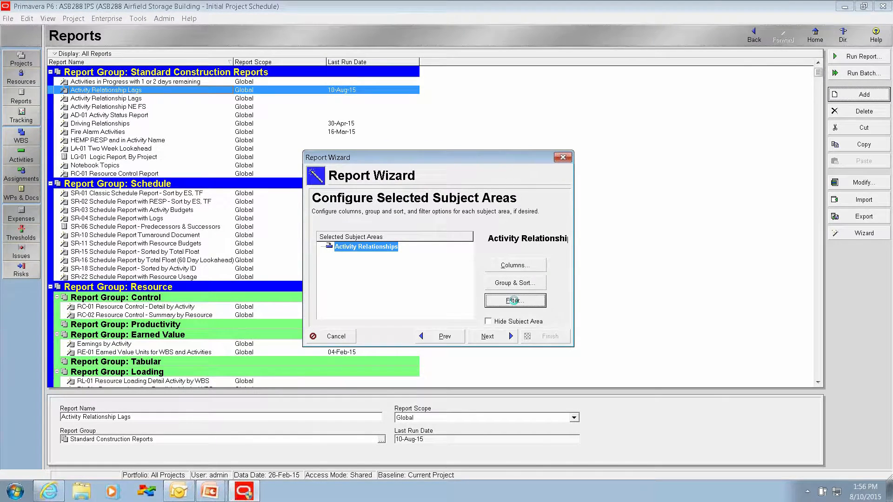
Step: Filter the report's Activity Relationships so that only those whose Relationship Type does not equal FS are included
{"action": "left_click", "coordinate": [514, 302]}
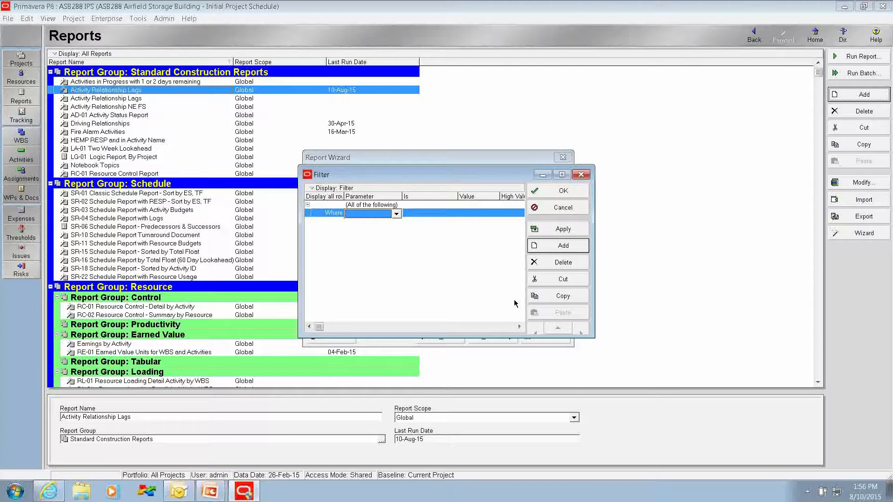
{"action": "left_click", "coordinate": [397, 214]}
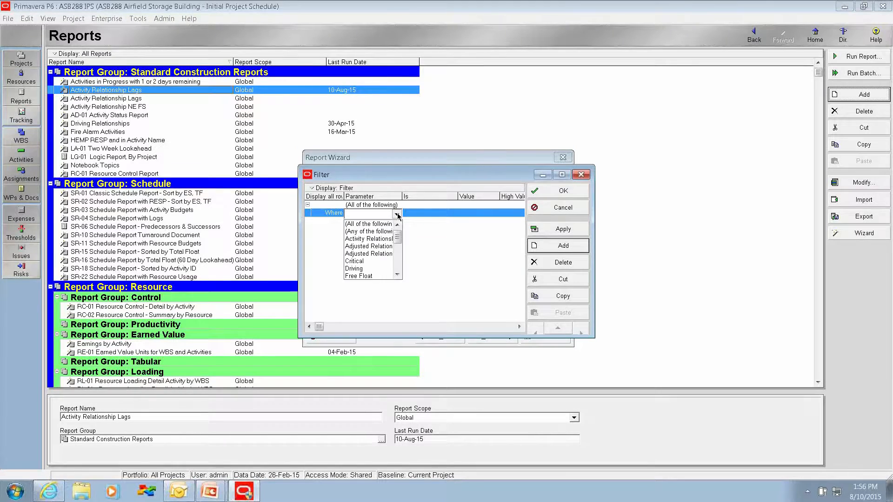
{"action": "left_click_drag", "start_coordinate": [397, 241], "coordinate": [399, 267]}
{"action": "left_click", "coordinate": [368, 261]}
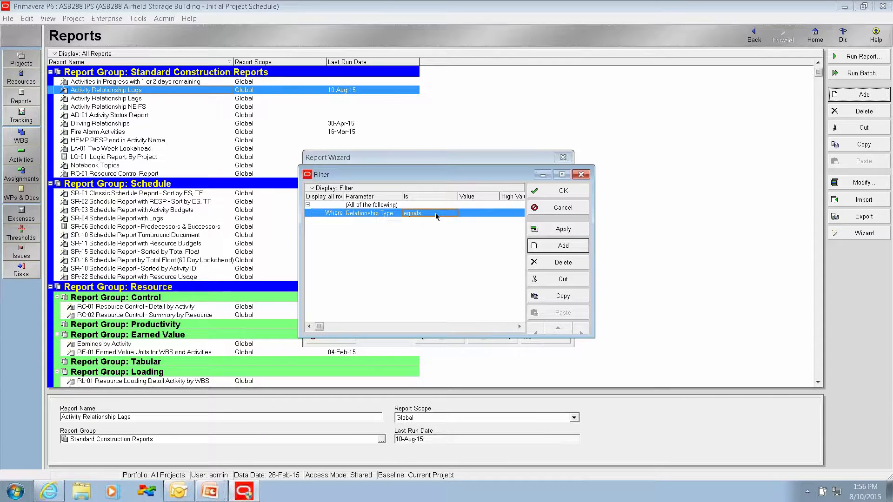
{"action": "left_click", "coordinate": [435, 213]}
{"action": "left_click", "coordinate": [420, 235]}
{"action": "left_click", "coordinate": [465, 213]}
{"action": "left_click", "coordinate": [465, 232]}
{"action": "left_click", "coordinate": [464, 232]}
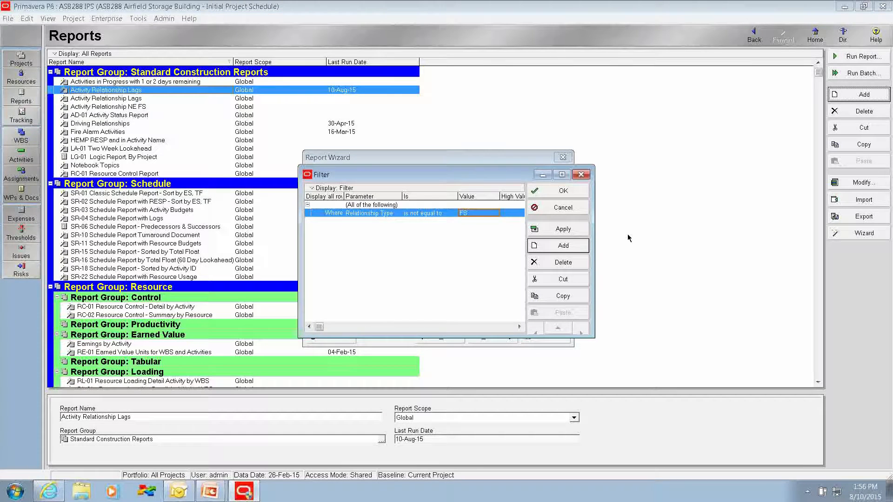
{"action": "left_click", "coordinate": [553, 194]}
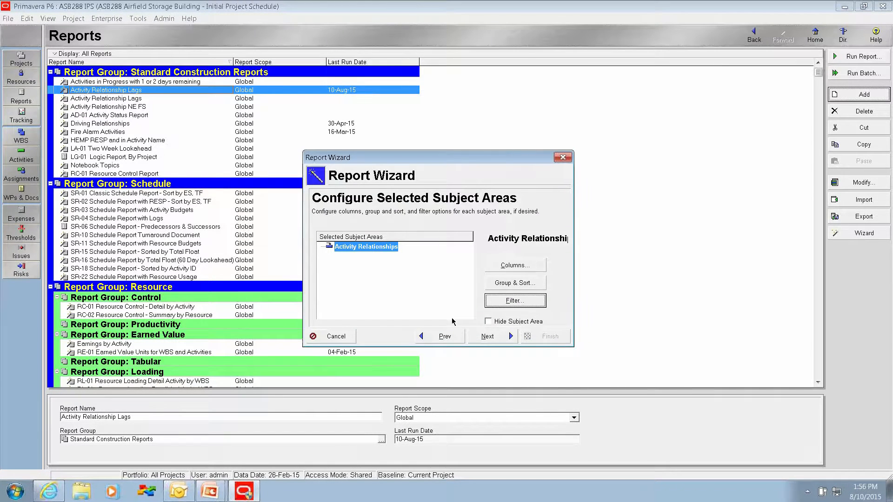
Step: Title the report "Activity Relationship type ne FS" and generate it
{"action": "left_click", "coordinate": [488, 337]}
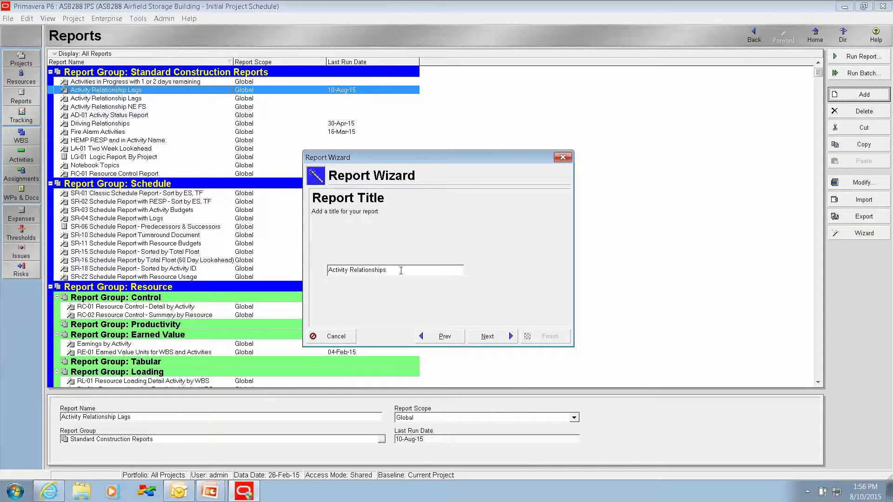
{"action": "key", "text": "BackSpace"}
{"action": "type", "text": "ptype ne FS"}
{"action": "left_click", "coordinate": [381, 269]}
{"action": "left_click", "coordinate": [487, 336]}
Step: Run the report to a print preview and look through the listed non-FS relationships on its pages
{"action": "left_click", "coordinate": [383, 264]}
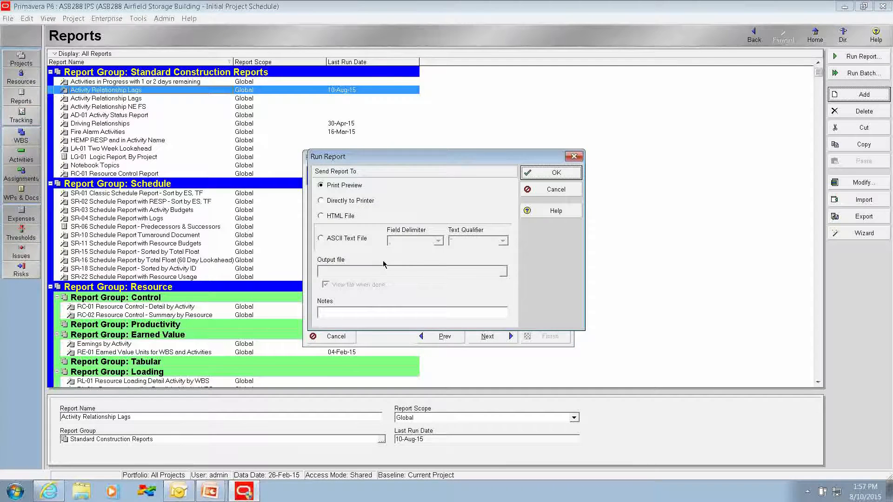
{"action": "left_click", "coordinate": [536, 175]}
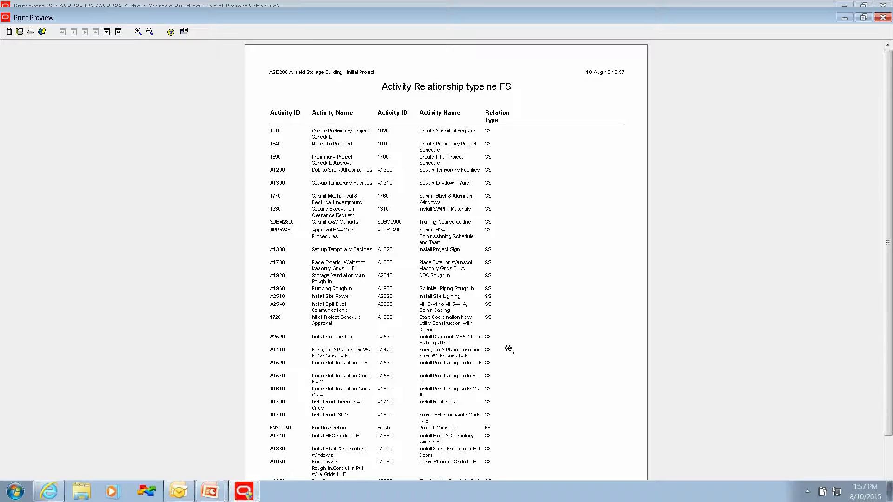
{"action": "scroll", "coordinate": [507, 348], "scroll_direction": "down", "scroll_amount": 1}
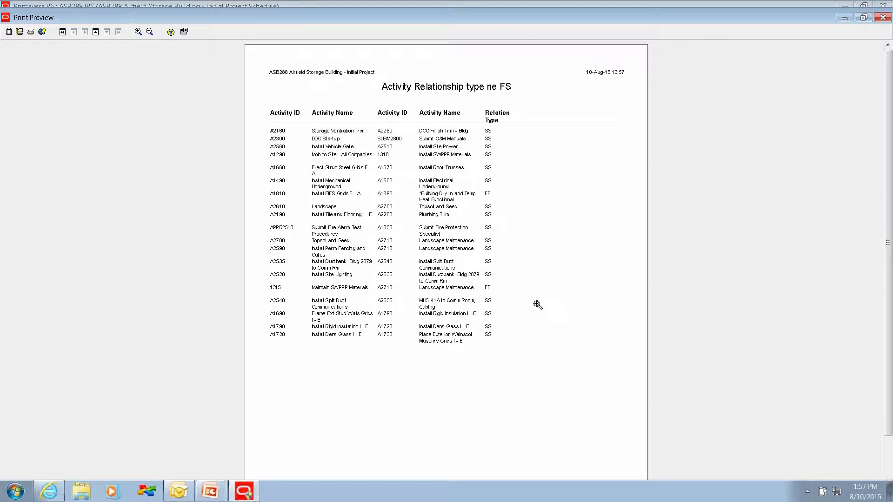
{"action": "scroll", "coordinate": [528, 249], "scroll_direction": "up", "scroll_amount": 1}
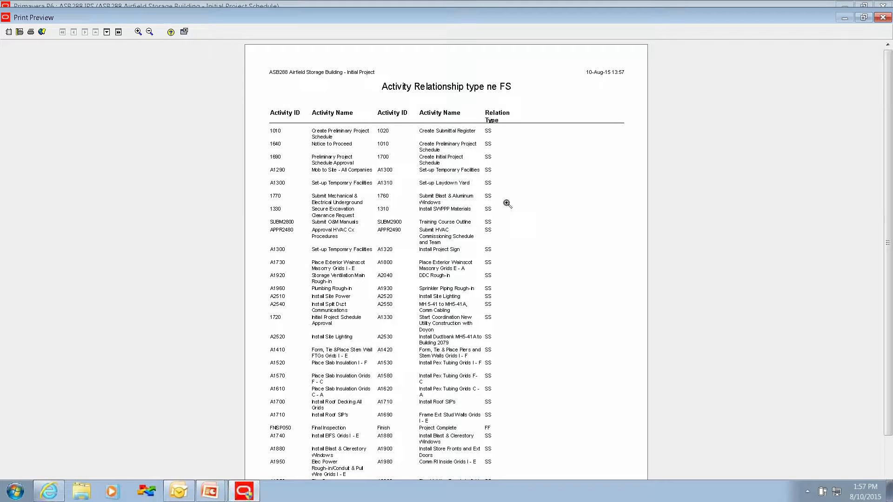
Step: Close the print preview and exit the Report Wizard without saving the new report
{"action": "left_click", "coordinate": [883, 17]}
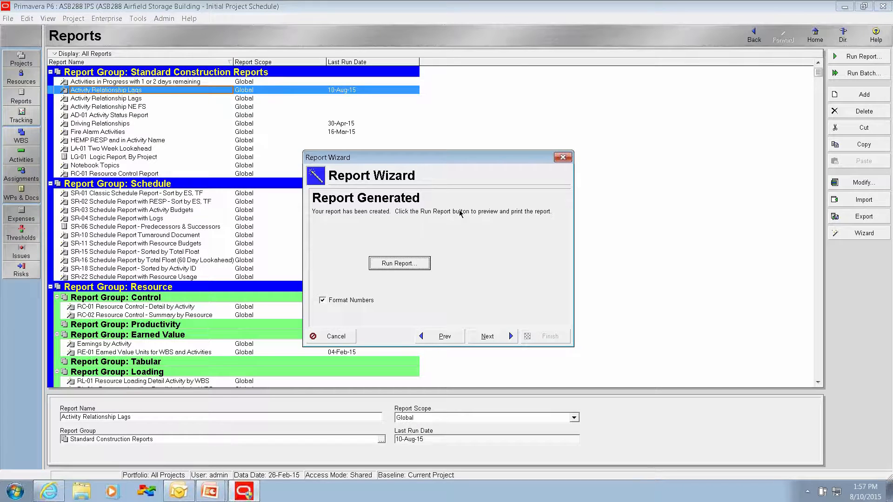
{"action": "left_click", "coordinate": [329, 337]}
{"action": "left_click", "coordinate": [418, 276]}
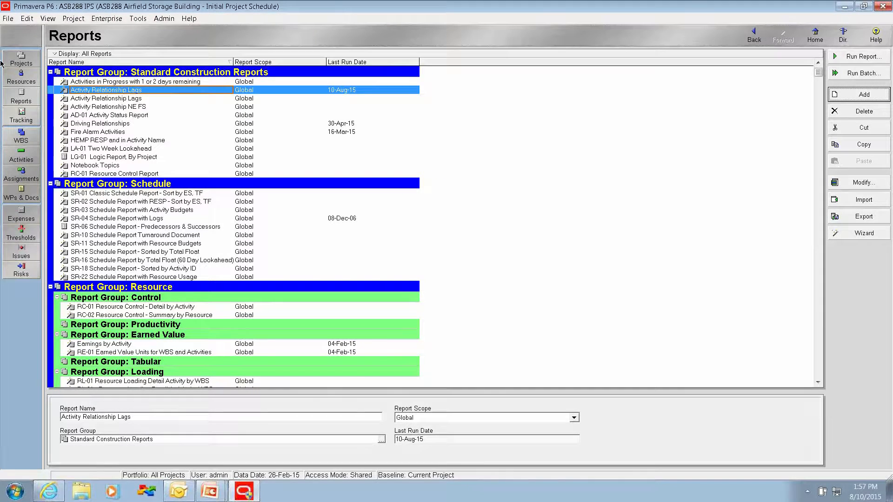
Step: From the Activities view, review the project's scheduling log and schedule the project with the 26-Feb-15 data date
{"action": "left_click", "coordinate": [29, 160]}
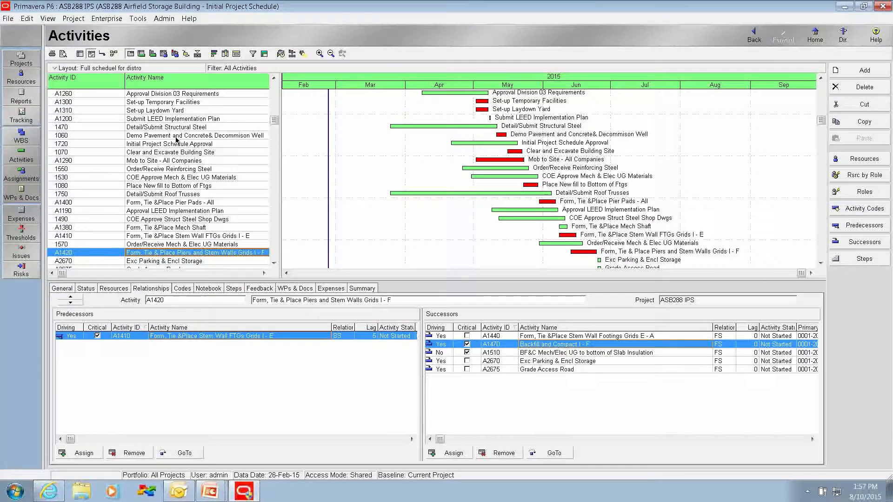
{"action": "left_click", "coordinate": [280, 54]}
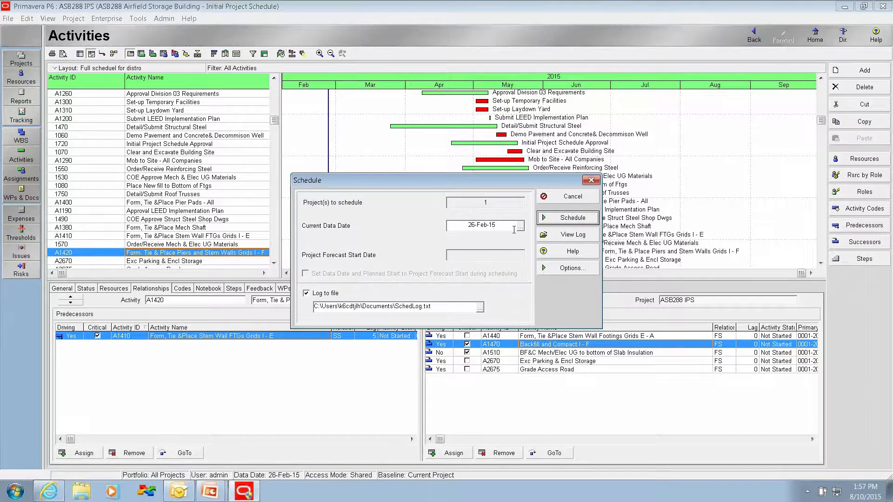
{"action": "left_click", "coordinate": [558, 236]}
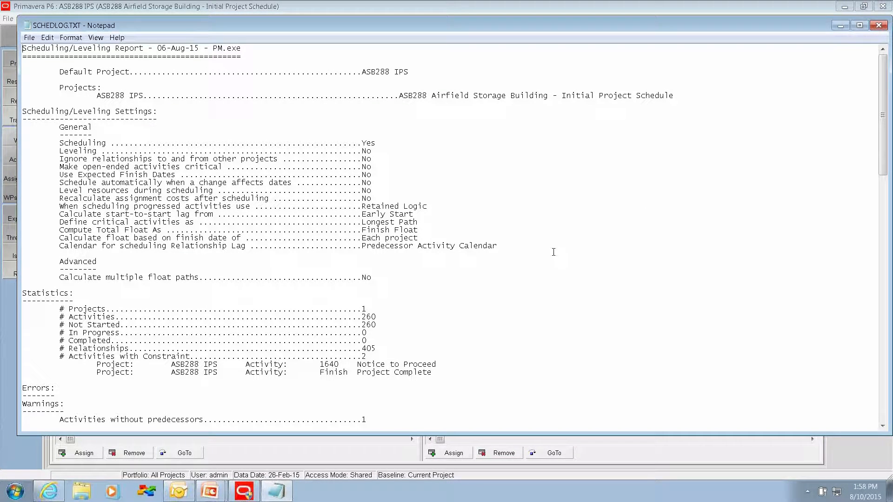
{"action": "left_click", "coordinate": [878, 25]}
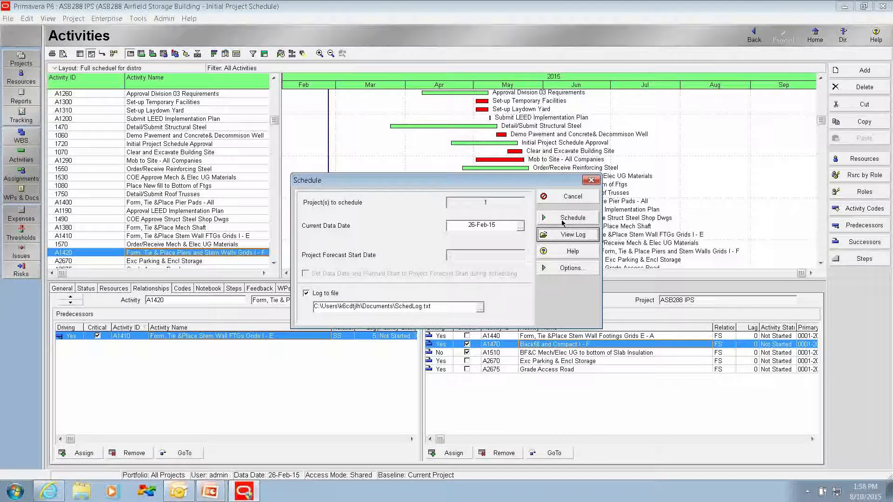
{"action": "left_click", "coordinate": [562, 219]}
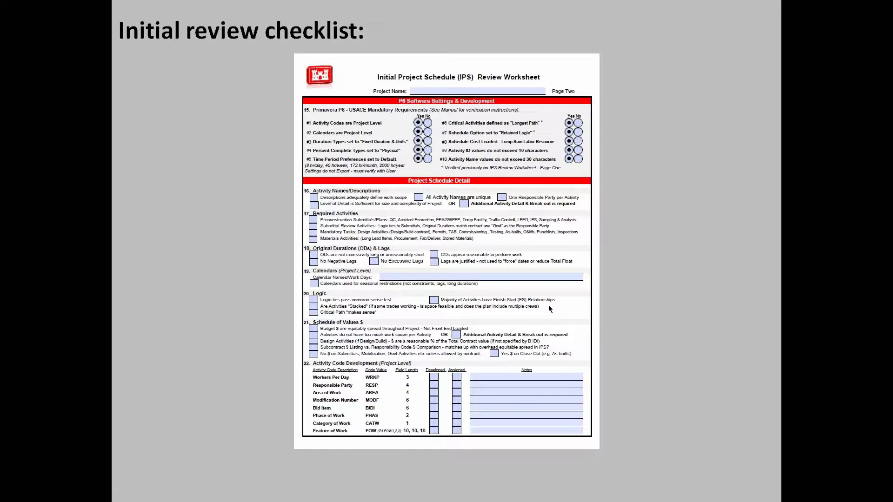
Step: Switch back to Primavera P6, enlarge the activity table area, and group the activities by RESP
{"action": "key", "text": "alt+Tab"}
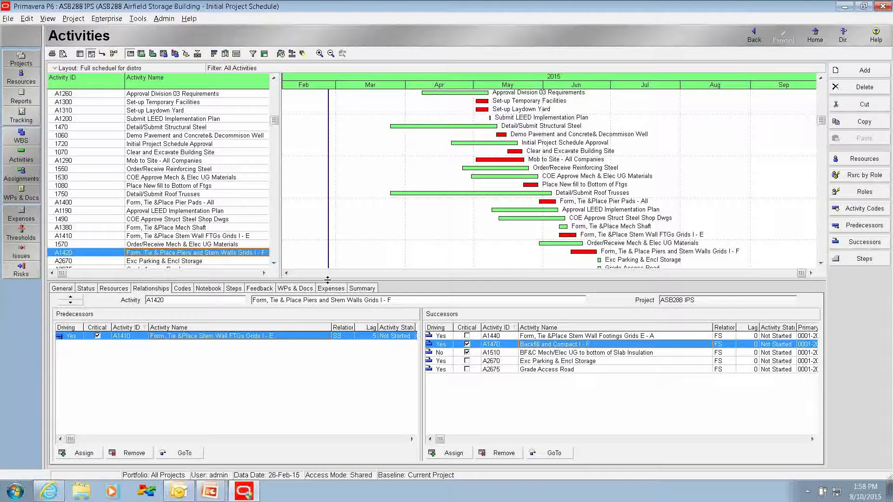
{"action": "left_click_drag", "start_coordinate": [327, 279], "coordinate": [327, 298]}
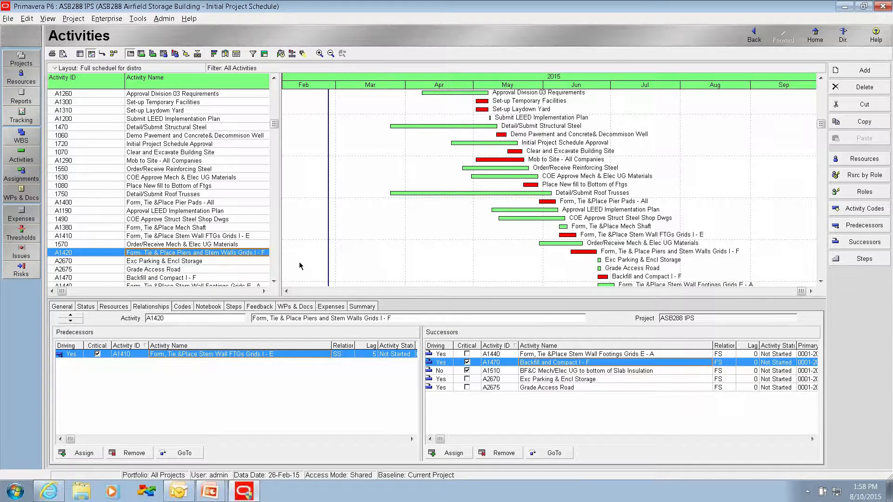
{"action": "left_click", "coordinate": [263, 55]}
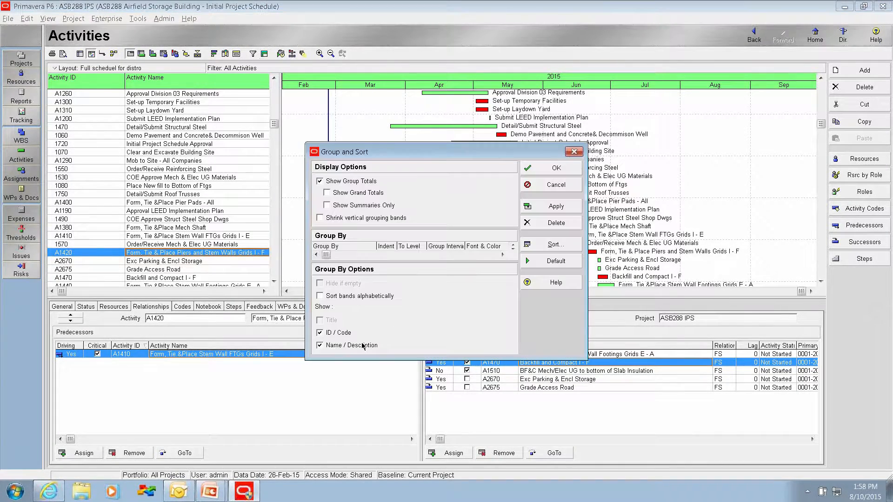
{"action": "left_click", "coordinate": [338, 255]}
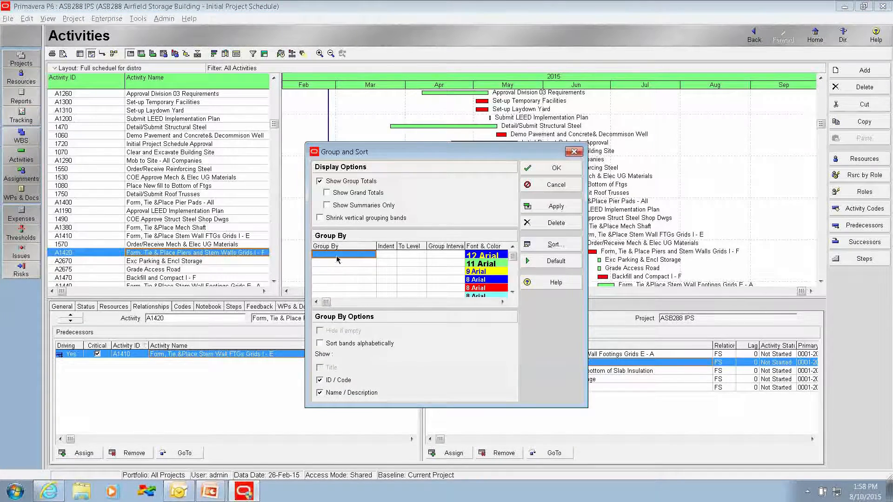
{"action": "left_click", "coordinate": [338, 256]}
{"action": "key", "text": "r"}
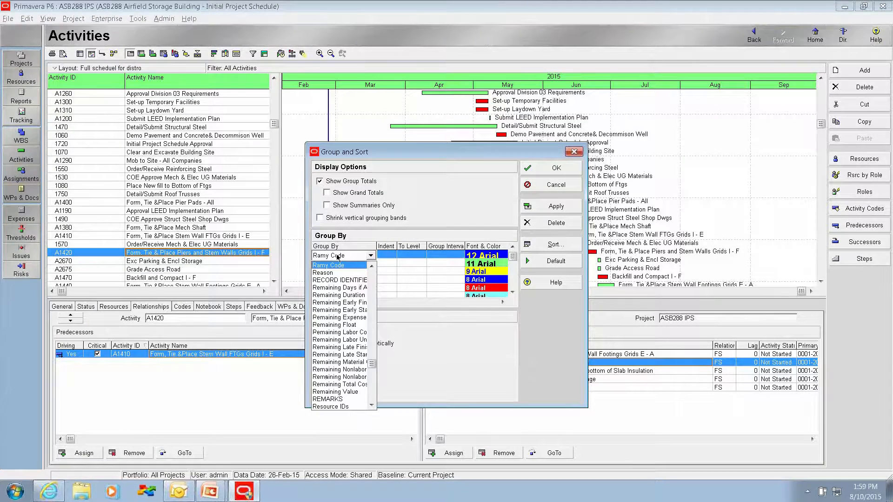
{"action": "left_click", "coordinate": [371, 406]}
{"action": "left_click", "coordinate": [372, 406]}
{"action": "left_click", "coordinate": [372, 407]}
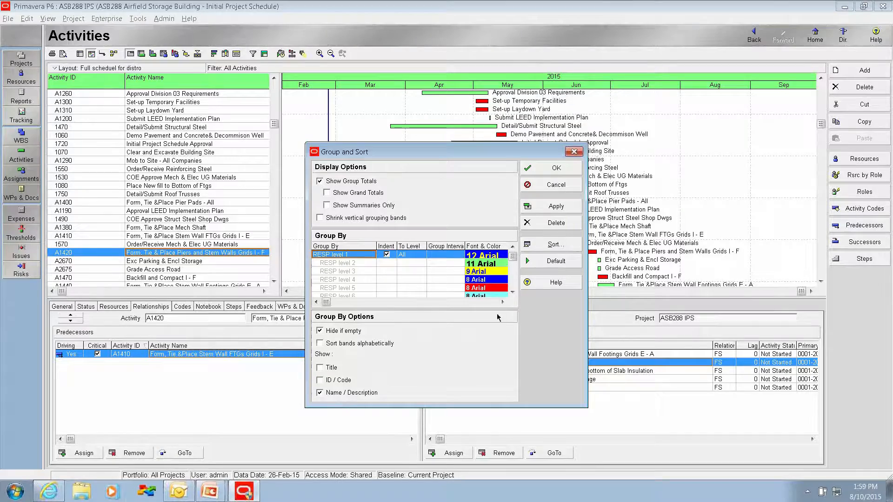
{"action": "left_click", "coordinate": [537, 168]}
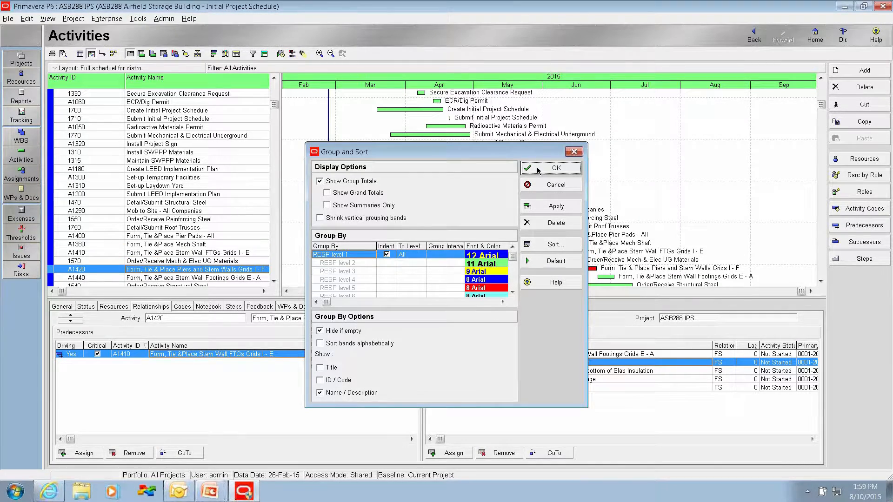
{"action": "left_click", "coordinate": [538, 168]}
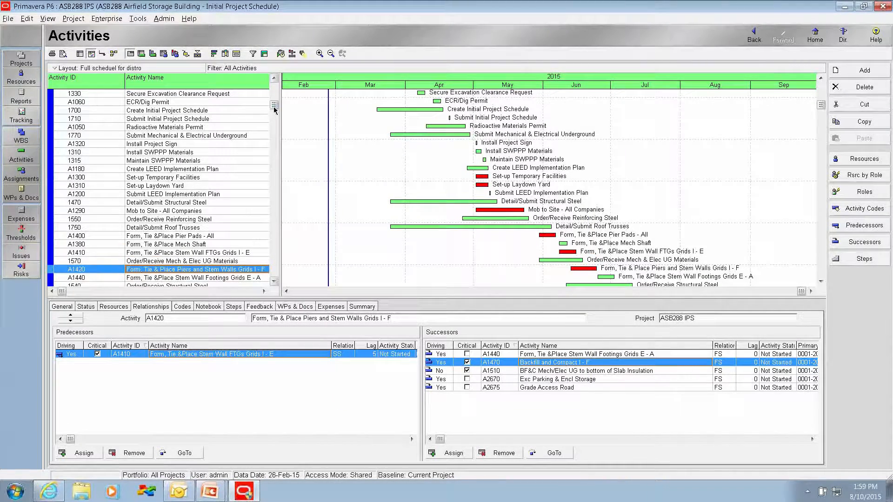
Step: Examine the Prime Contractor group's activities and Gantt bars from the first submittals through the roof truss work for stacked activities
{"action": "scroll", "coordinate": [274, 115], "scroll_direction": "up", "scroll_amount": 5}
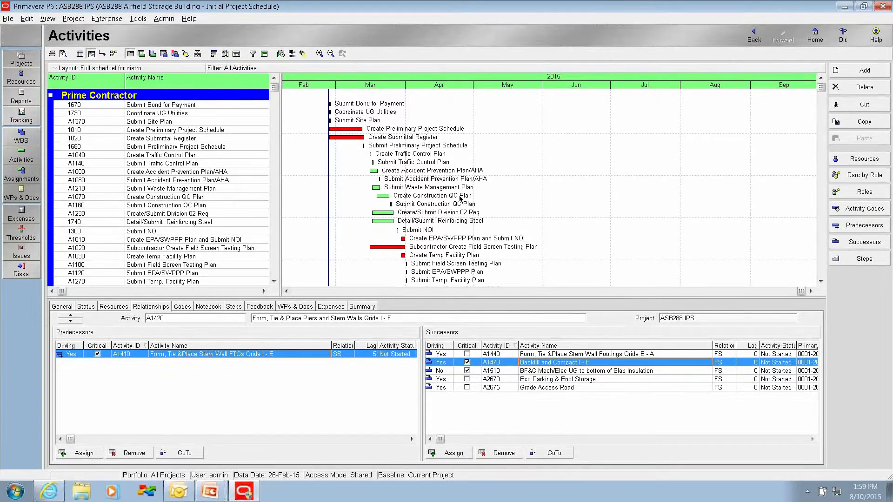
{"action": "scroll", "coordinate": [461, 201], "scroll_direction": "down", "scroll_amount": 3}
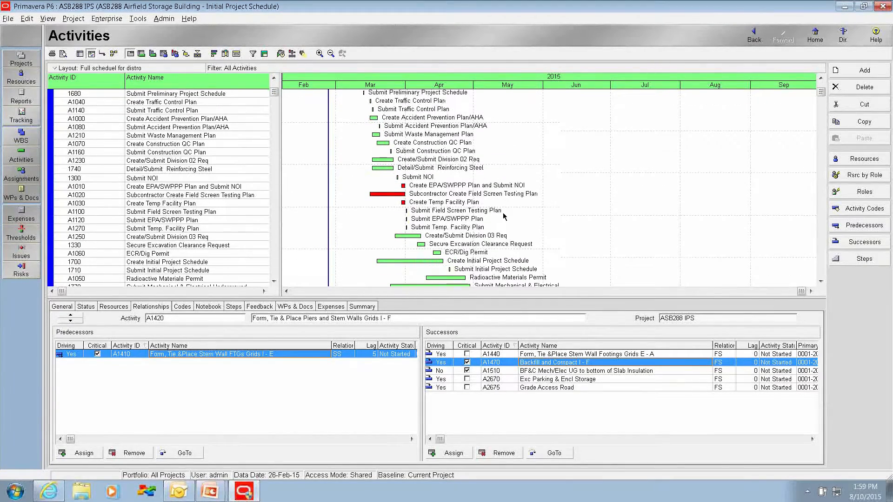
{"action": "scroll", "coordinate": [483, 189], "scroll_direction": "down", "scroll_amount": 3}
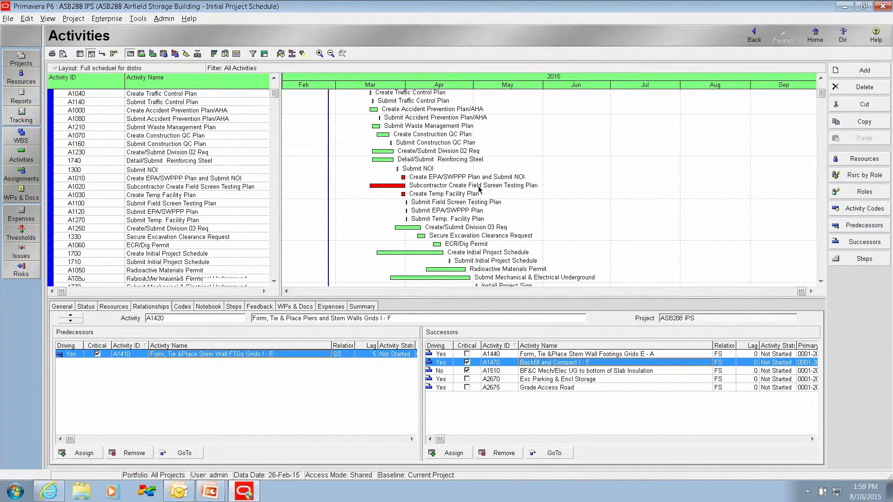
{"action": "scroll", "coordinate": [485, 188], "scroll_direction": "down", "scroll_amount": 2}
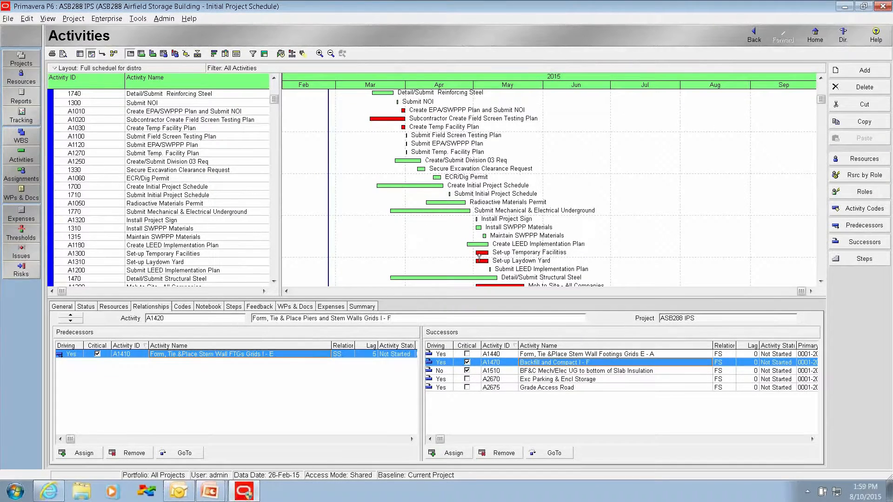
{"action": "scroll", "coordinate": [596, 237], "scroll_direction": "down", "scroll_amount": 1}
{"action": "scroll", "coordinate": [596, 236], "scroll_direction": "down", "scroll_amount": 1}
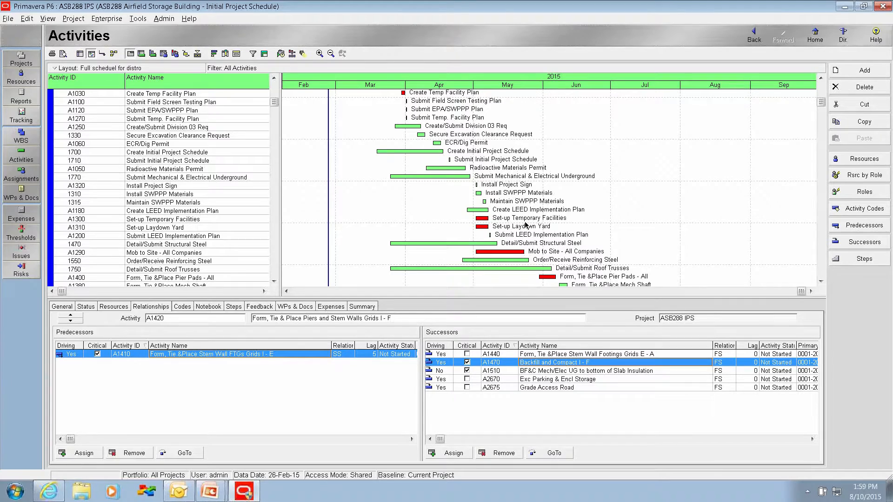
{"action": "scroll", "coordinate": [554, 211], "scroll_direction": "down", "scroll_amount": 2}
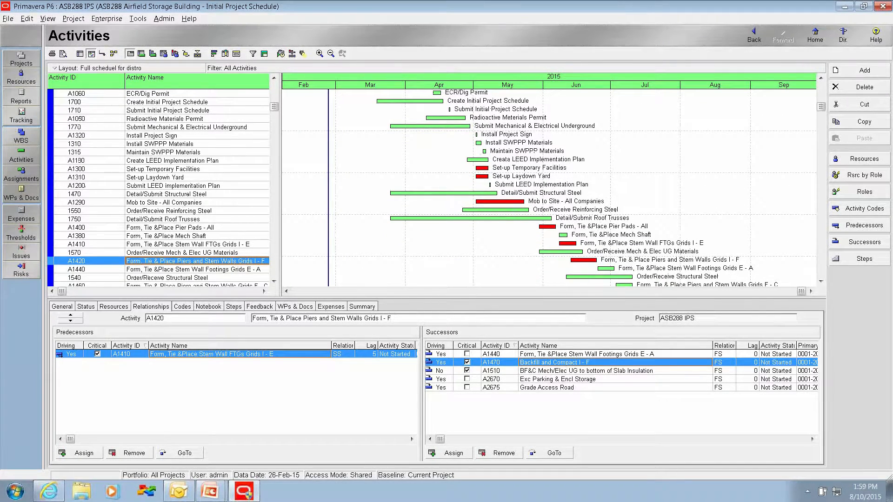
{"action": "scroll", "coordinate": [630, 259], "scroll_direction": "down", "scroll_amount": 1}
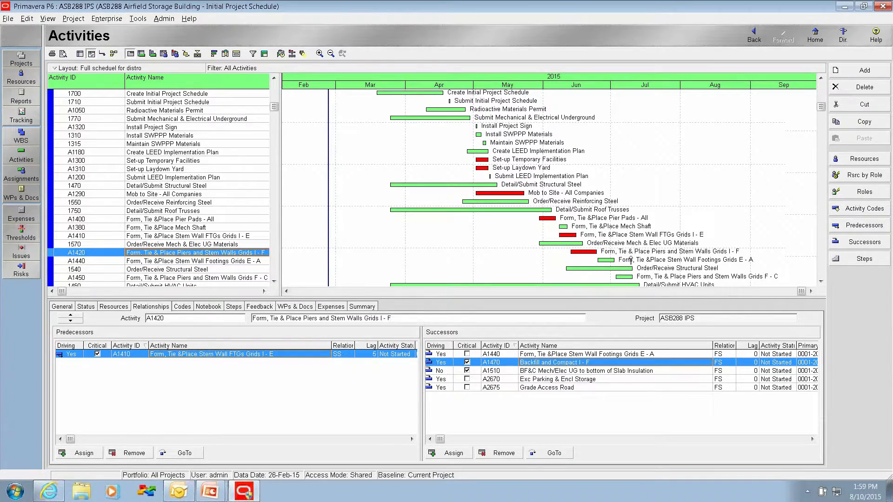
{"action": "scroll", "coordinate": [630, 258], "scroll_direction": "down", "scroll_amount": 5}
{"action": "scroll", "coordinate": [541, 238], "scroll_direction": "down", "scroll_amount": 5}
{"action": "scroll", "coordinate": [543, 240], "scroll_direction": "down", "scroll_amount": 1}
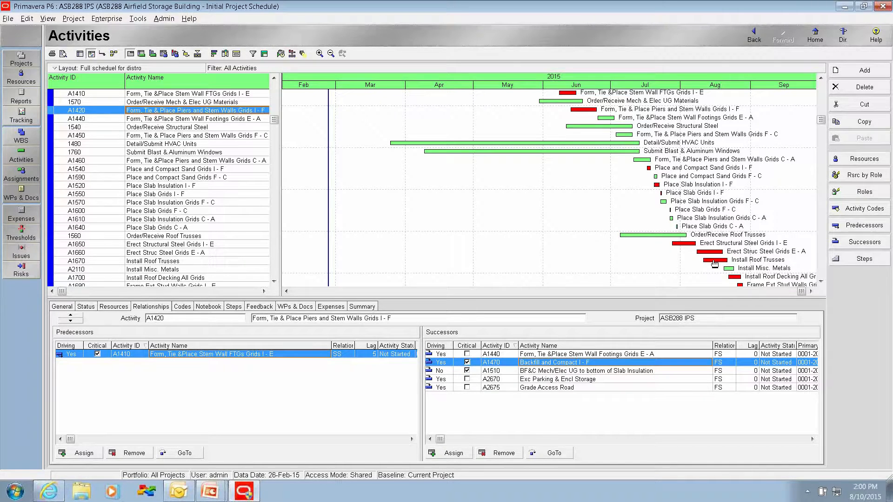
Step: Examine the Prime Contractor group's remaining Gantt bars, from the slab and steel work through the interior office wall framing, for stacked activities
{"action": "scroll", "coordinate": [759, 265], "scroll_direction": "down", "scroll_amount": 1}
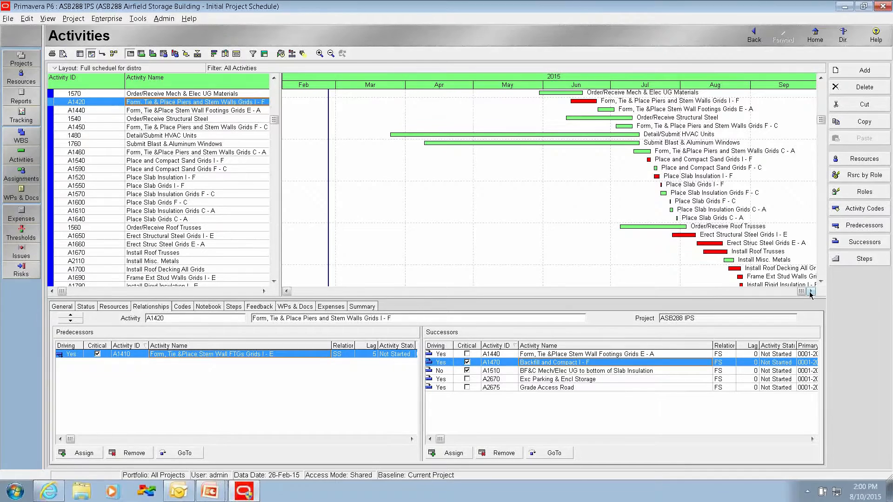
{"action": "left_click", "coordinate": [810, 291]}
{"action": "scroll", "coordinate": [701, 241], "scroll_direction": "down", "scroll_amount": 2}
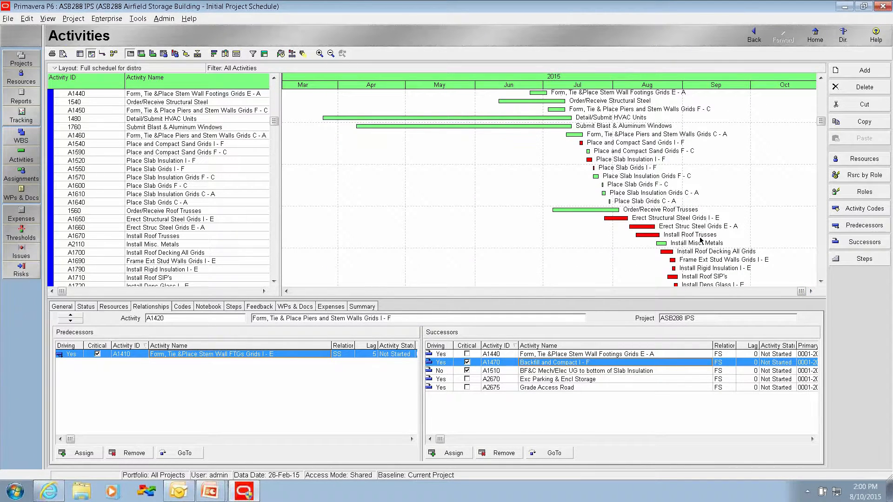
{"action": "scroll", "coordinate": [701, 241], "scroll_direction": "down", "scroll_amount": 2}
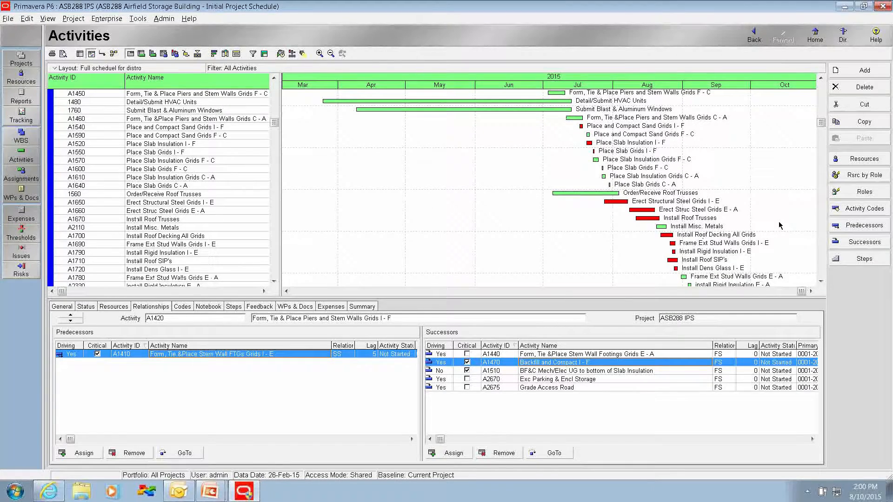
{"action": "scroll", "coordinate": [771, 238], "scroll_direction": "down", "scroll_amount": 1}
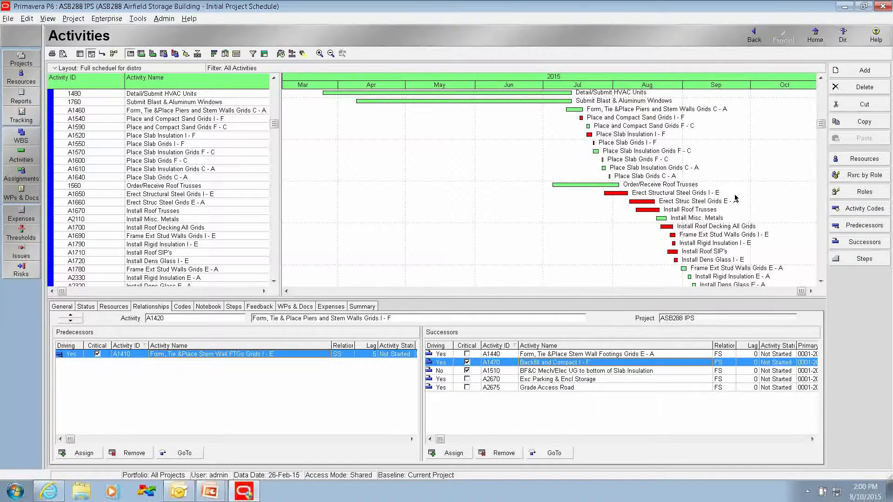
{"action": "scroll", "coordinate": [693, 214], "scroll_direction": "down", "scroll_amount": 1}
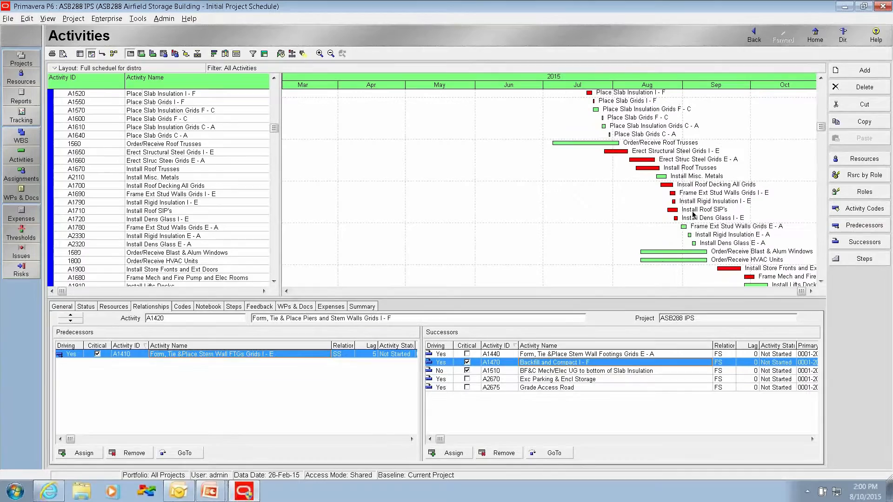
{"action": "scroll", "coordinate": [698, 218], "scroll_direction": "down", "scroll_amount": 3}
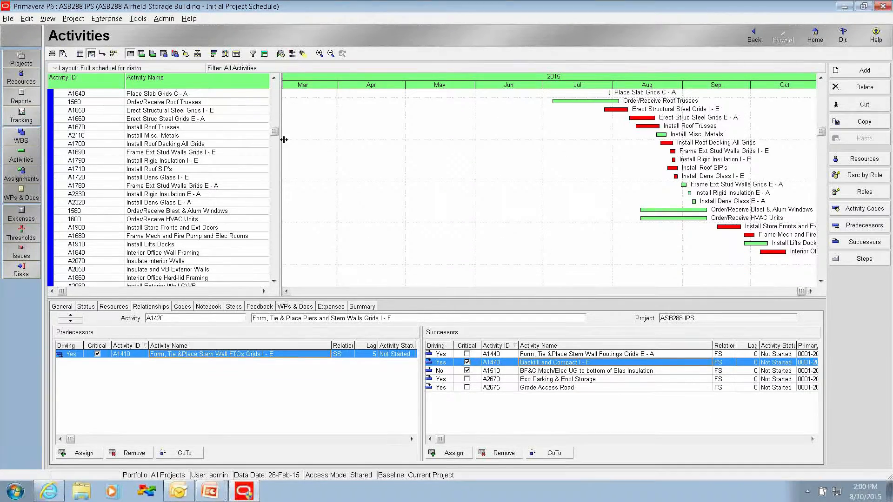
Step: Collapse the Prime Contractor group, check the Exterior Insulation, Roofing and Civil Sub bars for stacking, and collapse the Civil Sub group
{"action": "left_click_drag", "start_coordinate": [275, 131], "coordinate": [273, 85]}
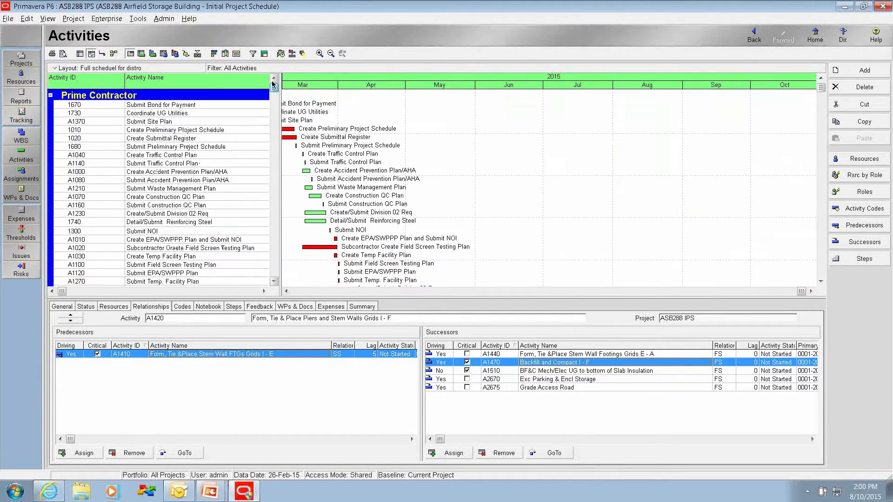
{"action": "left_click", "coordinate": [51, 97]}
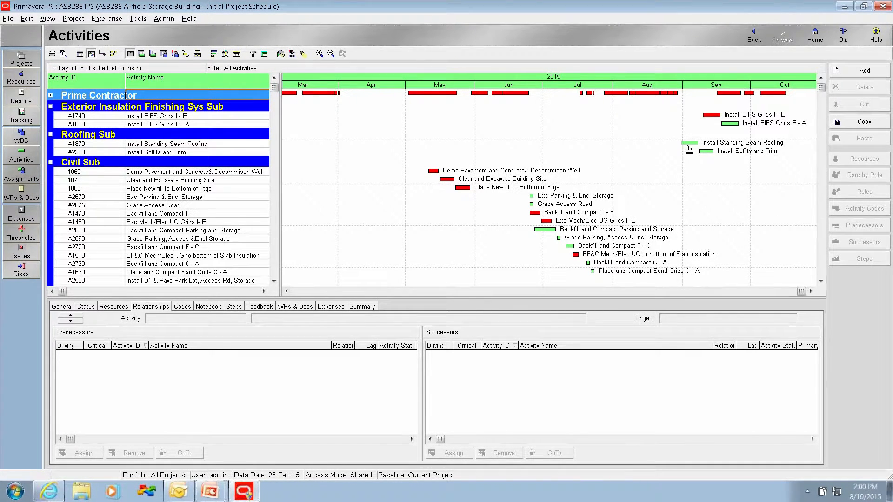
{"action": "scroll", "coordinate": [151, 195], "scroll_direction": "down", "scroll_amount": 1}
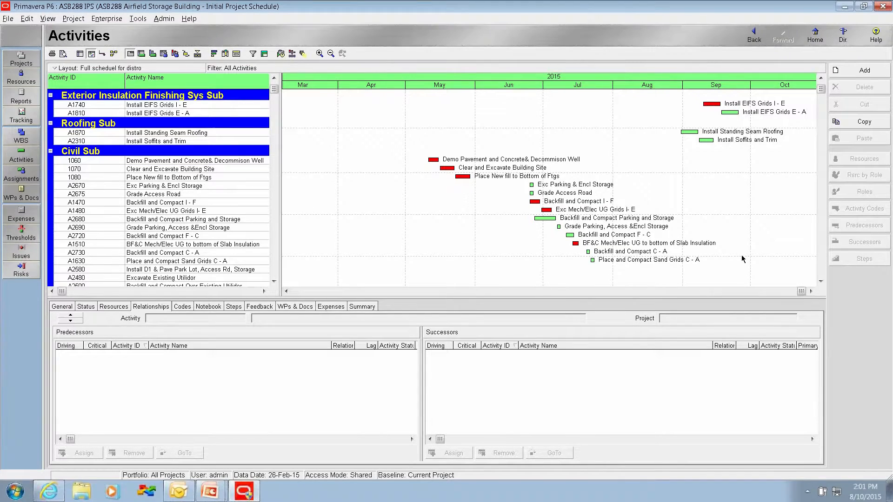
{"action": "scroll", "coordinate": [742, 259], "scroll_direction": "down", "scroll_amount": 1}
{"action": "left_click", "coordinate": [50, 133]}
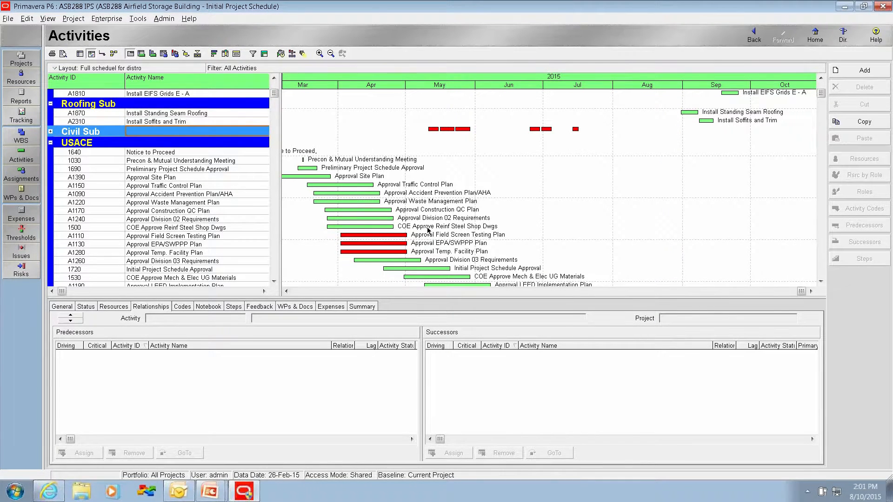
Step: Review the USACE approval activities, collapse that group, and examine the Mechanical Sub activities' bars for stacking
{"action": "scroll", "coordinate": [428, 229], "scroll_direction": "down", "scroll_amount": 1}
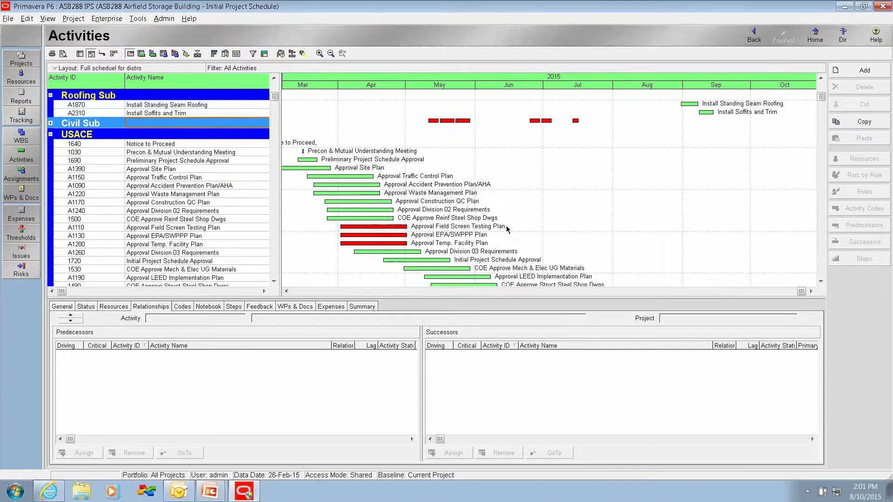
{"action": "scroll", "coordinate": [446, 228], "scroll_direction": "down", "scroll_amount": 1}
{"action": "scroll", "coordinate": [445, 228], "scroll_direction": "down", "scroll_amount": 3}
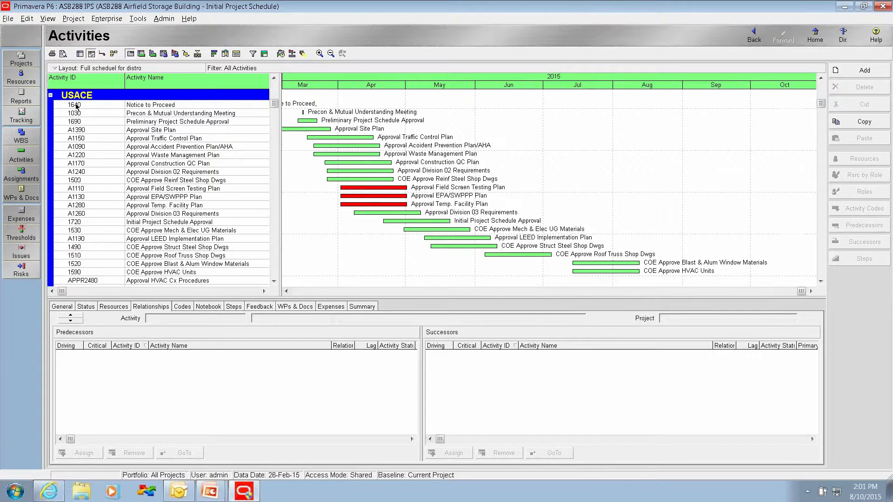
{"action": "left_click", "coordinate": [50, 95]}
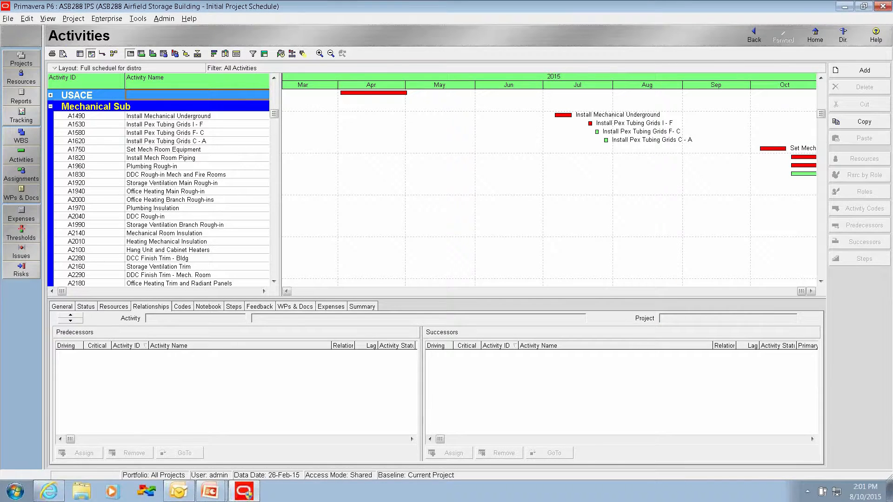
{"action": "left_click", "coordinate": [811, 291]}
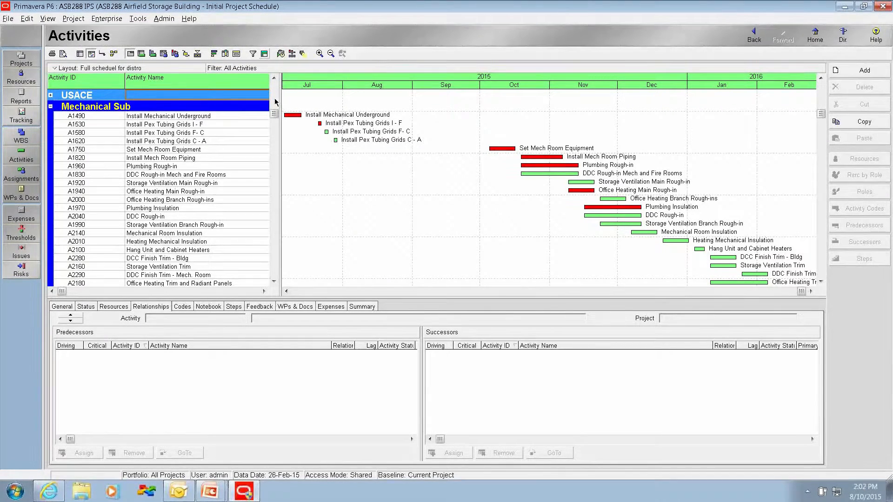
Step: Remove the grouping by responsible party from the activity layout
{"action": "left_click", "coordinate": [263, 54]}
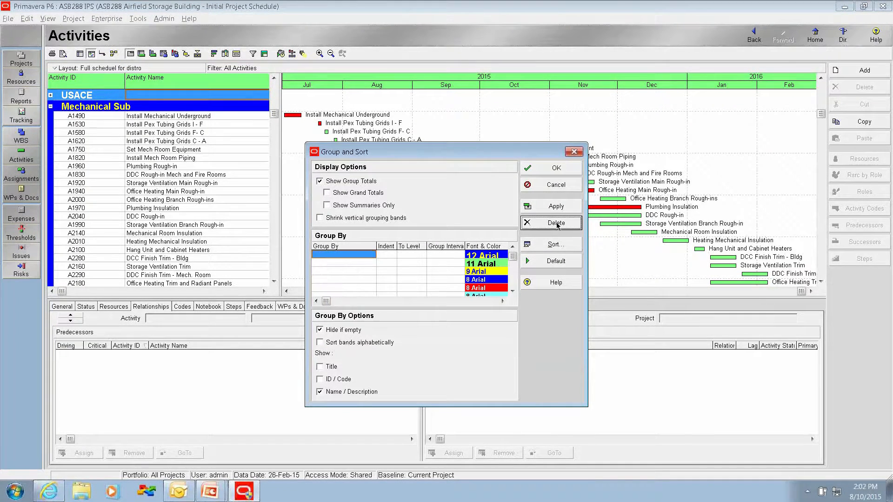
{"action": "left_click", "coordinate": [556, 168]}
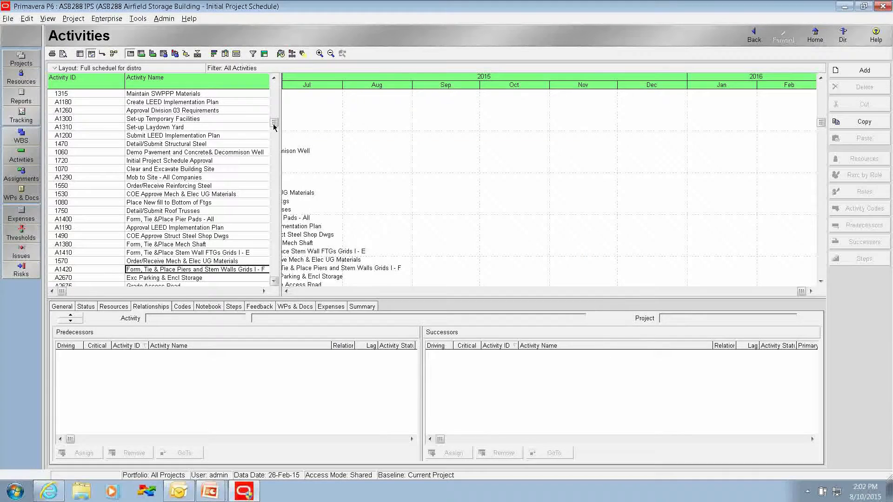
{"action": "left_click_drag", "start_coordinate": [274, 127], "coordinate": [274, 87]}
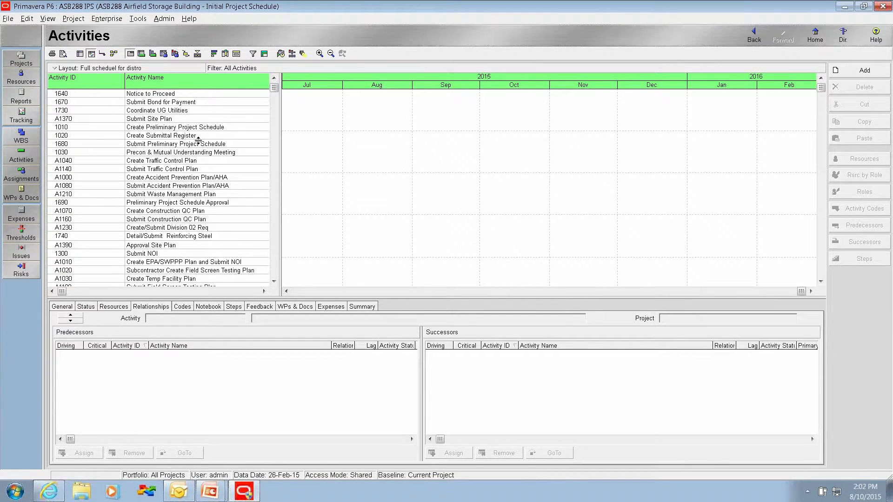
Step: Check the initial review checklist slide, return to Primavera P6, and filter the activities by Longest Path
{"action": "key", "text": "alt+Tab"}
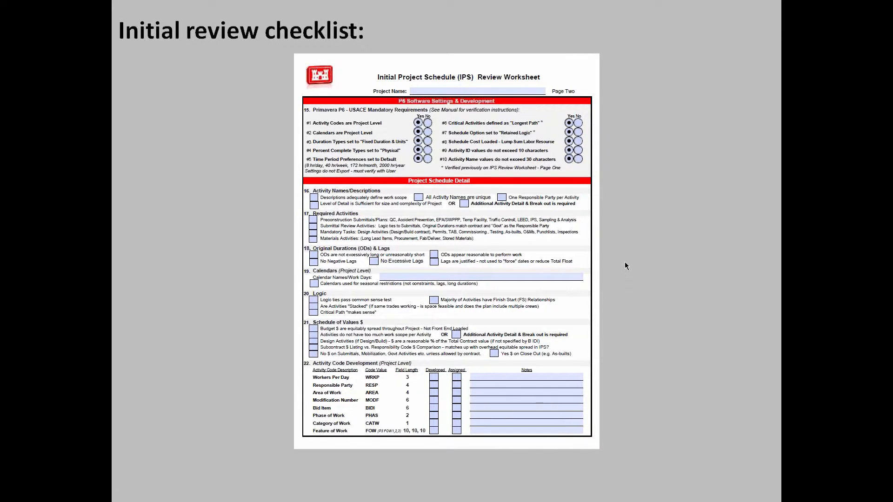
{"action": "key", "text": "alt+Tab"}
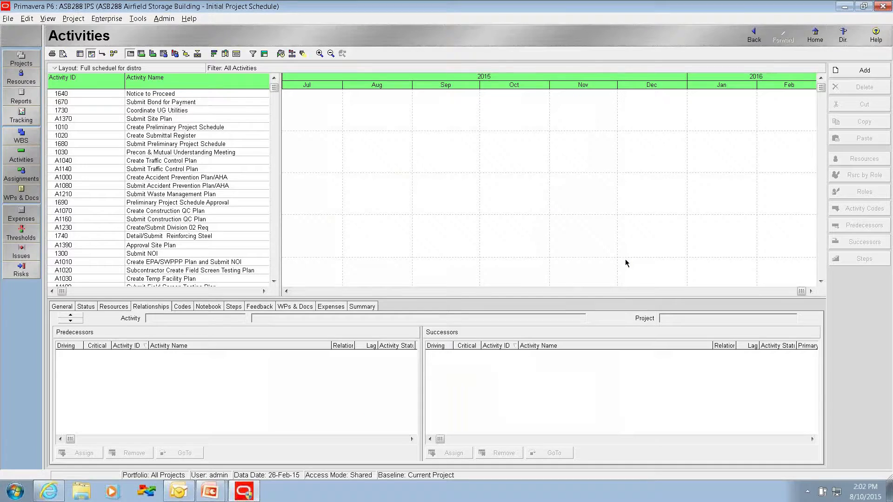
{"action": "left_click", "coordinate": [253, 54]}
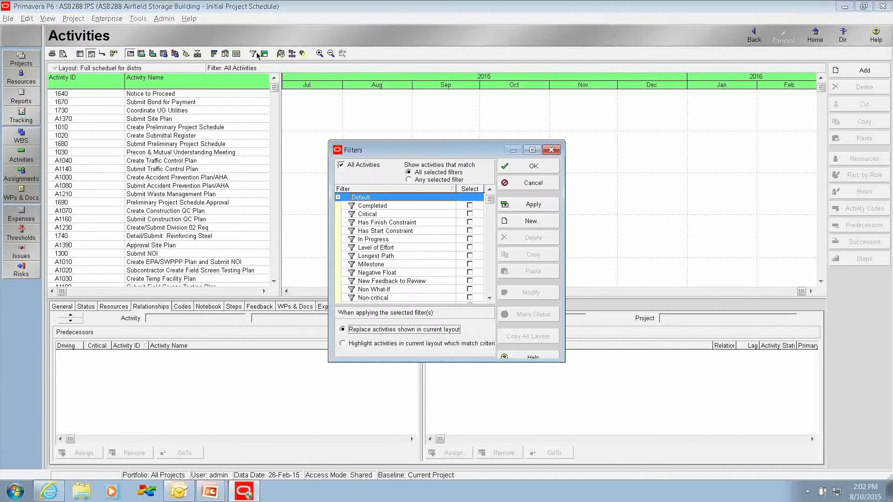
{"action": "left_click", "coordinate": [469, 256]}
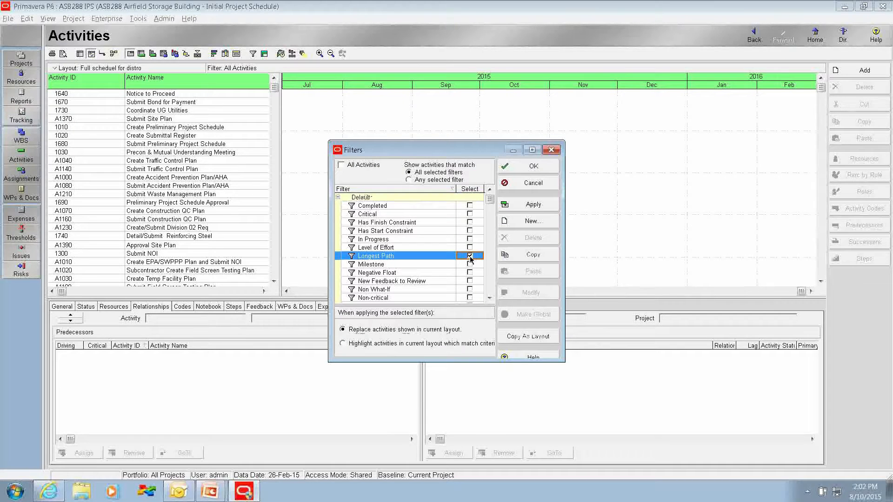
{"action": "left_click", "coordinate": [533, 165]}
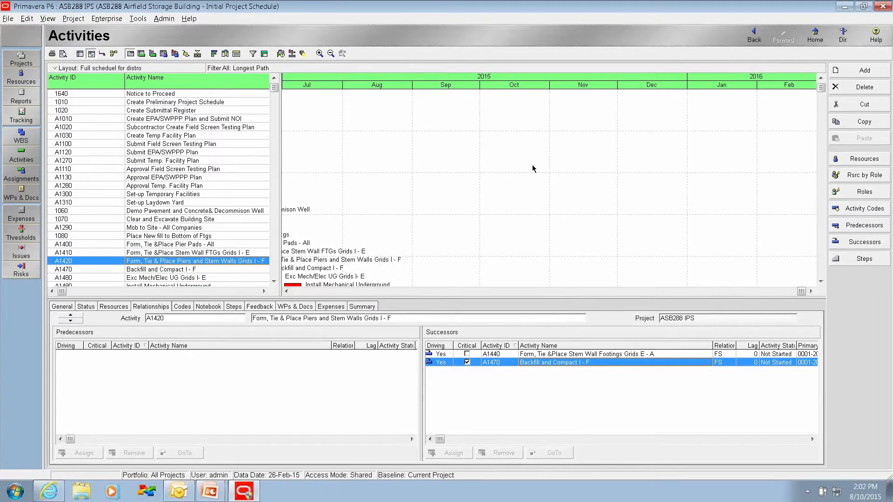
Step: Examine the longest path activities and Gantt bars from Notice to Proceed through the building dry-in for sensible sequencing
{"action": "left_click", "coordinate": [287, 292]}
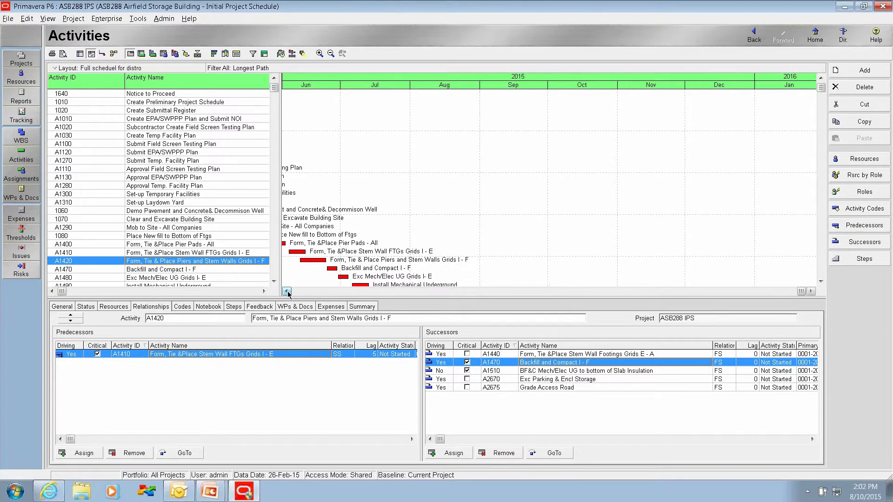
{"action": "left_click", "coordinate": [287, 292]}
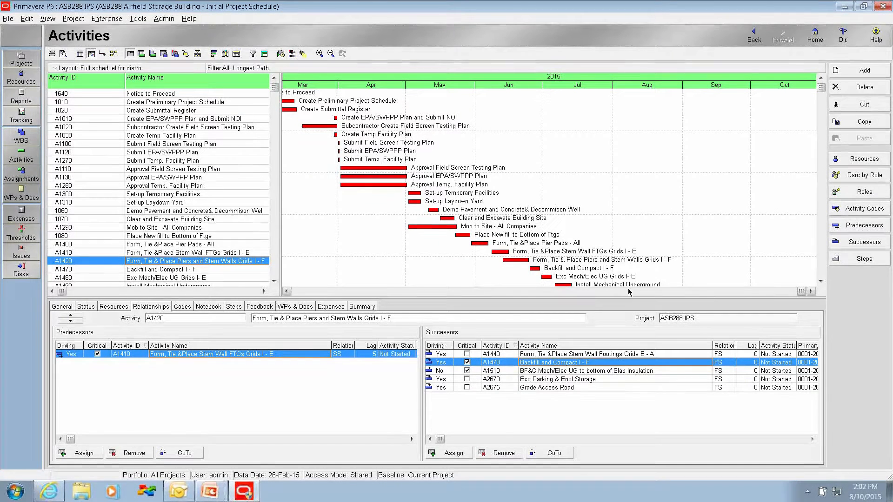
{"action": "left_click", "coordinate": [821, 281]}
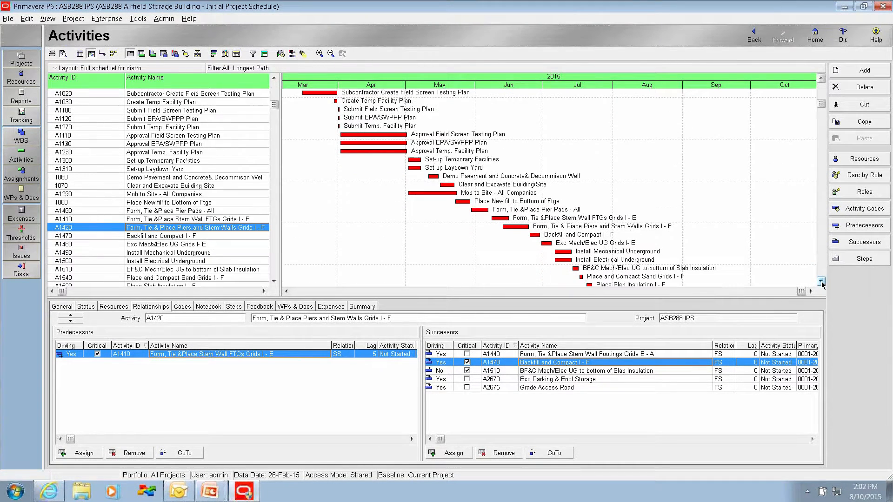
{"action": "left_click", "coordinate": [820, 281]}
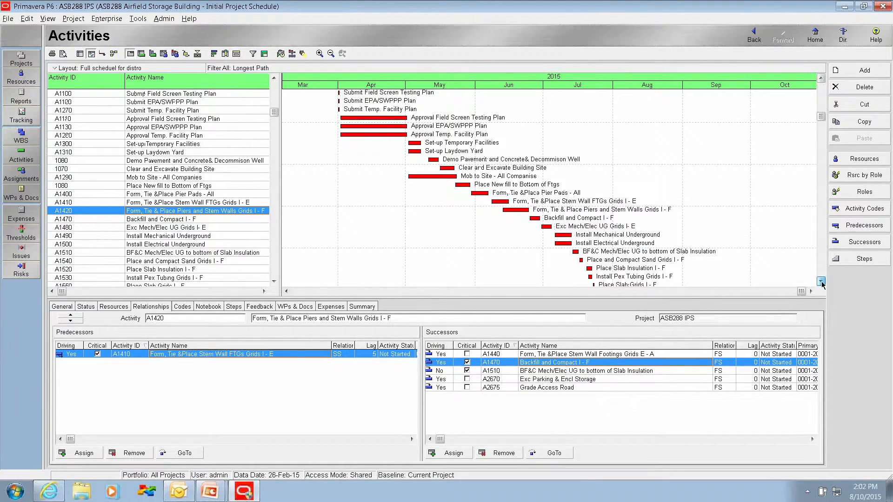
{"action": "left_click", "coordinate": [821, 281]}
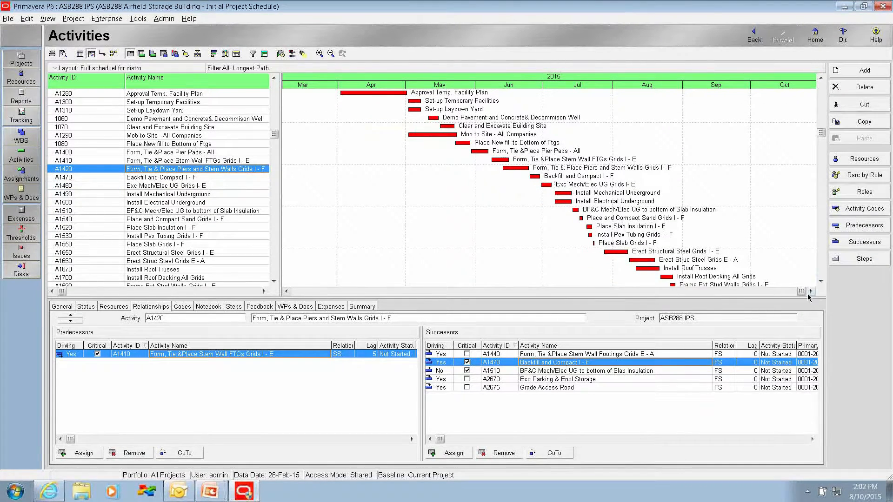
{"action": "left_click", "coordinate": [811, 291]}
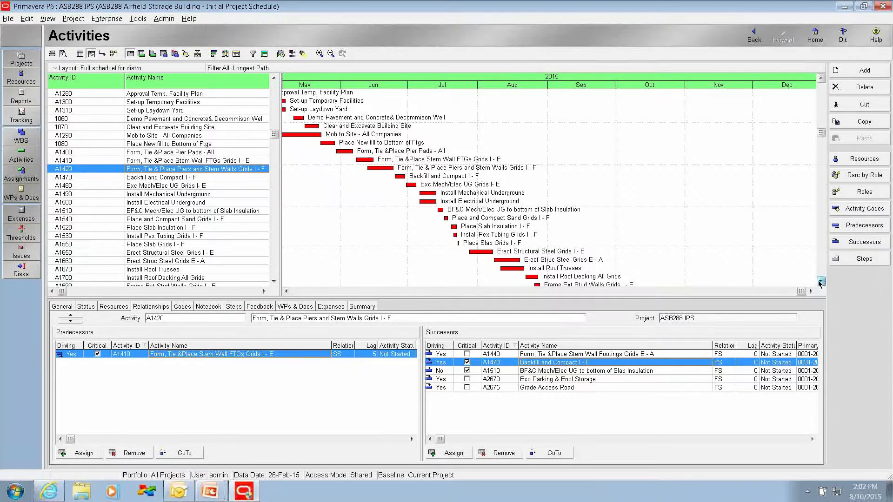
{"action": "left_click_drag", "start_coordinate": [820, 283], "coordinate": [819, 282]}
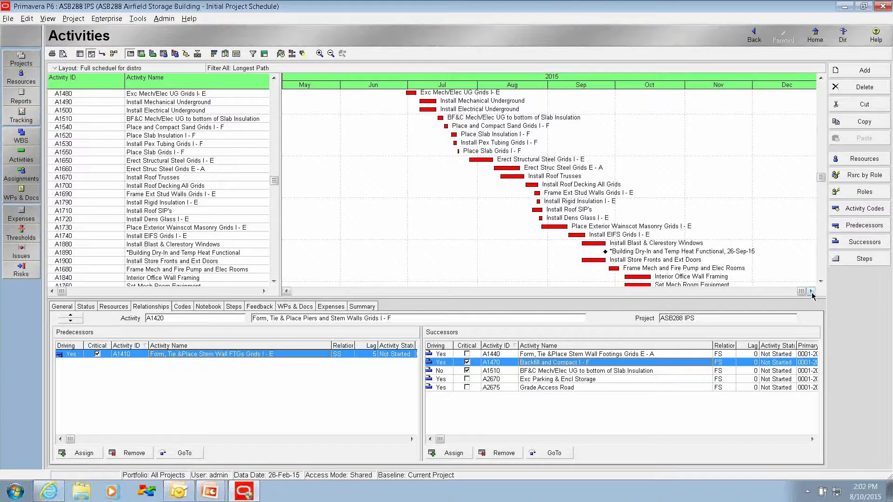
{"action": "left_click", "coordinate": [810, 292]}
{"action": "left_click", "coordinate": [811, 292]}
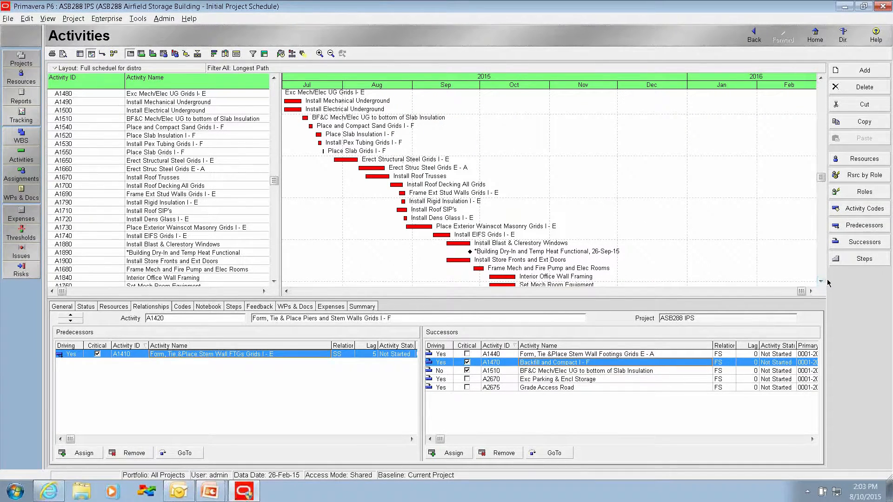
Step: Examine the rest of the longest path, from interior framing through the final inspections, and switch to the PowerPoint slide show
{"action": "left_click_drag", "start_coordinate": [821, 282], "coordinate": [820, 282]}
{"action": "left_click", "coordinate": [810, 292]}
{"action": "left_click", "coordinate": [811, 292]}
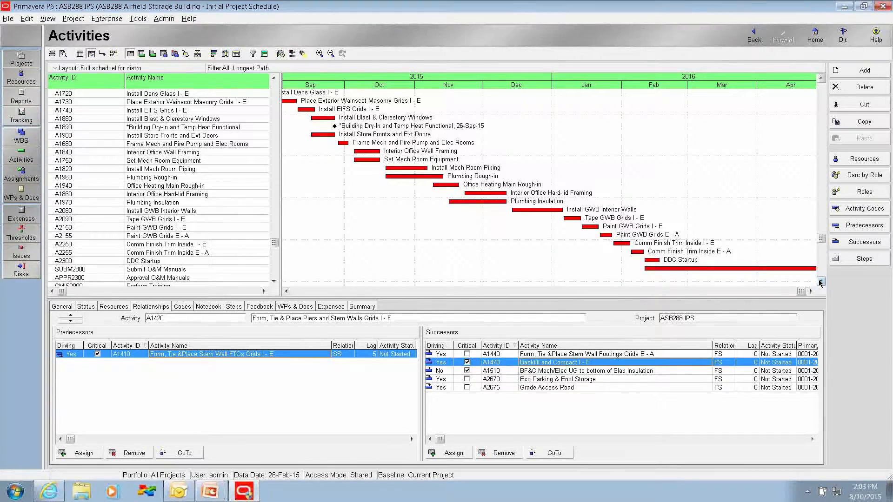
{"action": "left_click", "coordinate": [811, 292]}
{"action": "left_click", "coordinate": [811, 292]}
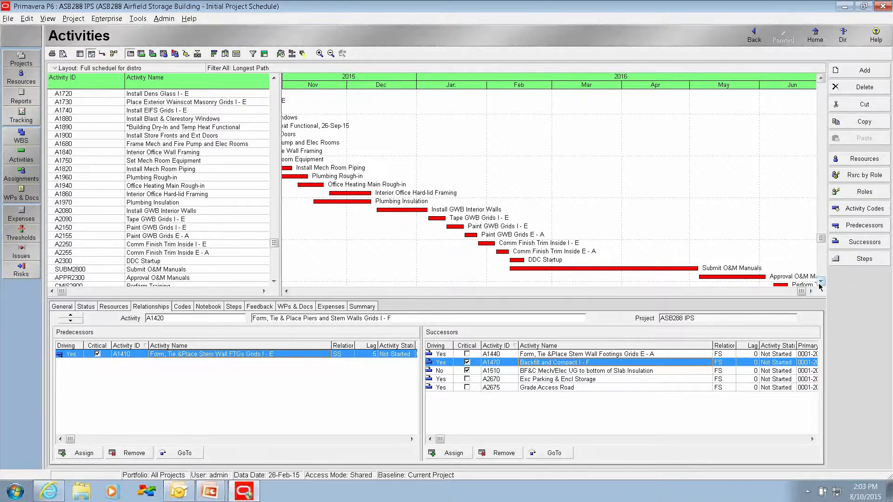
{"action": "left_click_drag", "start_coordinate": [820, 282], "coordinate": [820, 282]}
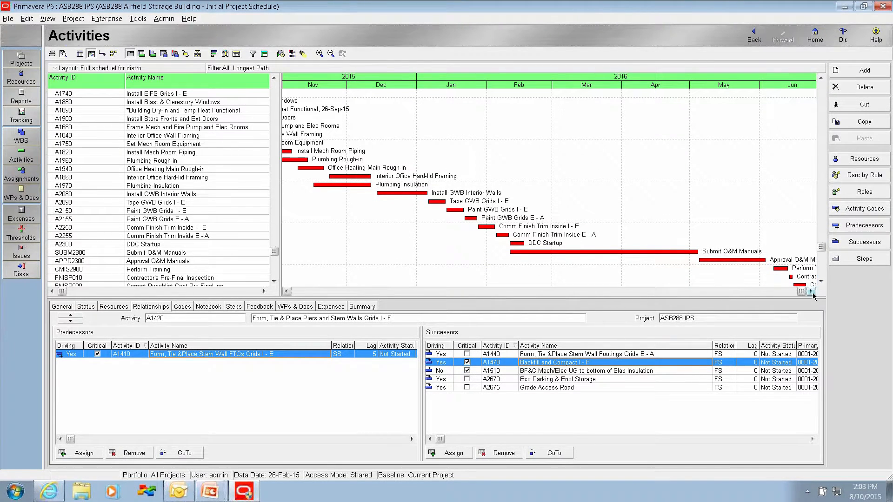
{"action": "left_click", "coordinate": [810, 292]}
{"action": "left_click", "coordinate": [820, 282]}
{"action": "double_click", "coordinate": [820, 282]}
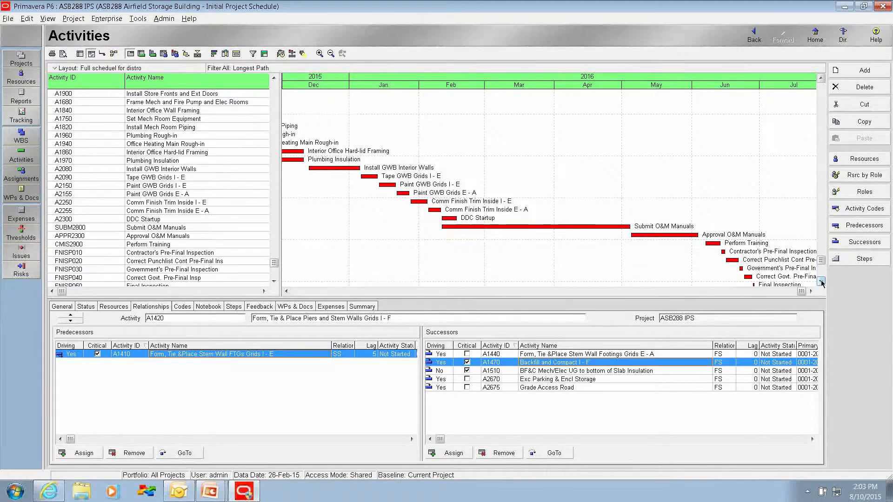
{"action": "key", "text": "alt+Tab"}
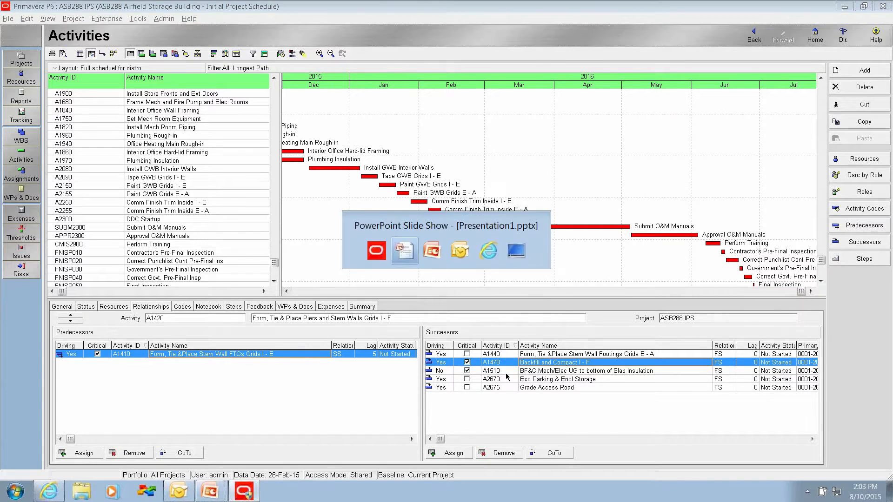
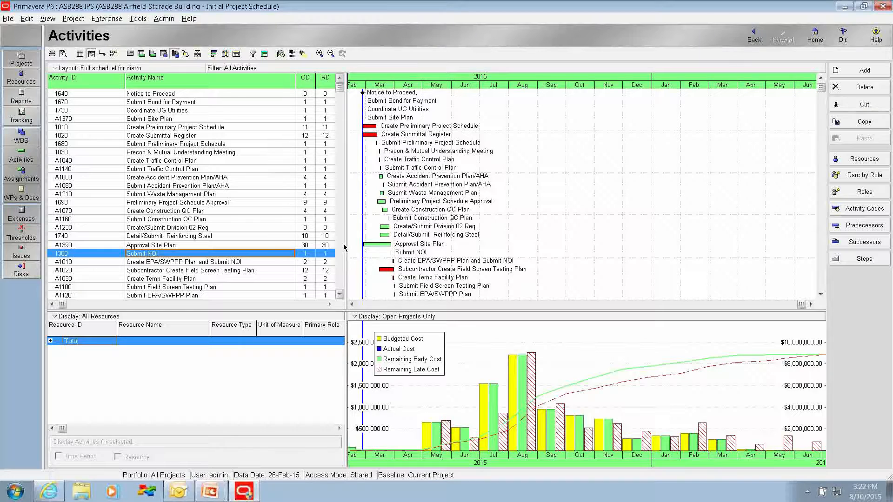
Step: Shift and compress the timescale to fit the project's cost histogram and early and late cost curves, and examine them for front-end loading
{"action": "left_click_drag", "start_coordinate": [414, 81], "coordinate": [430, 82]}
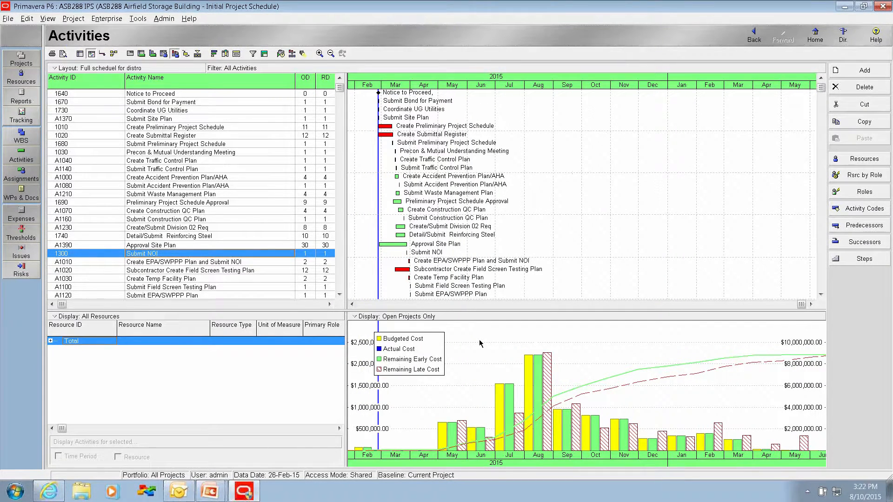
{"action": "left_click_drag", "start_coordinate": [610, 88], "coordinate": [572, 90]}
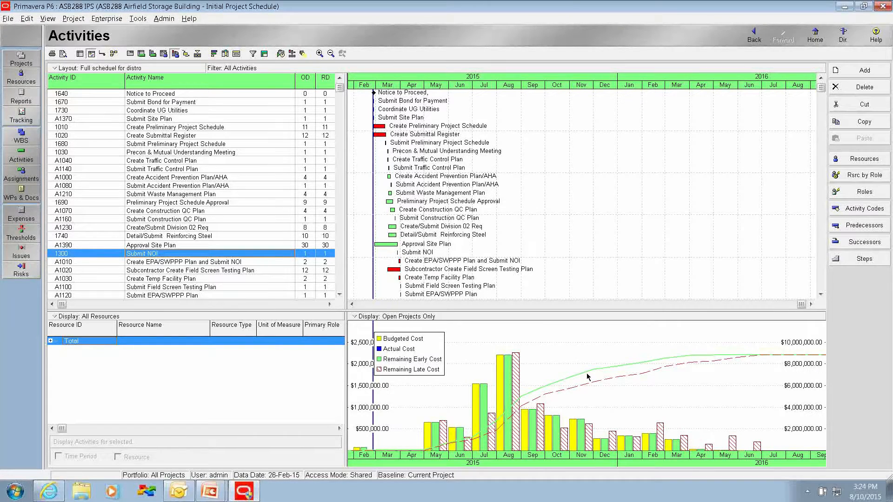
Step: Widen the activity table and narrow the Activity Name column to bring the Budgeted Total Cost column into view
{"action": "left_click_drag", "start_coordinate": [346, 266], "coordinate": [438, 265]}
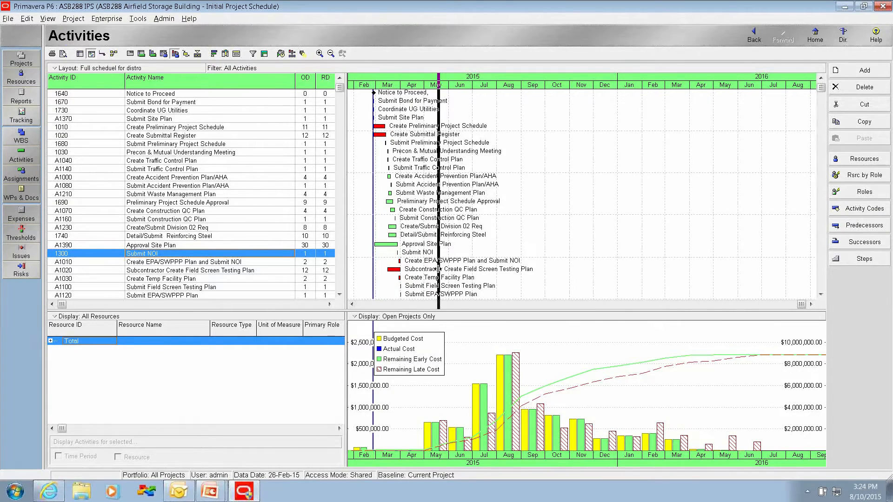
{"action": "left_click", "coordinate": [423, 305]}
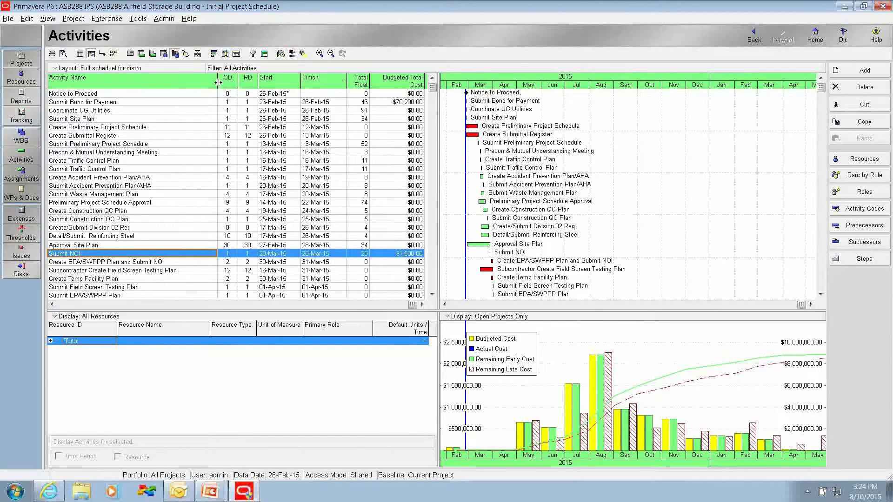
{"action": "left_click_drag", "start_coordinate": [218, 82], "coordinate": [192, 83]}
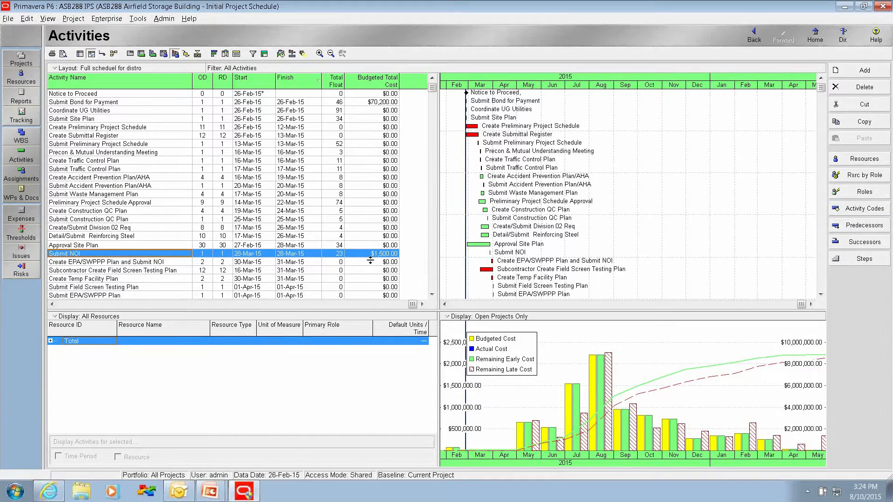
{"action": "left_click", "coordinate": [82, 304]}
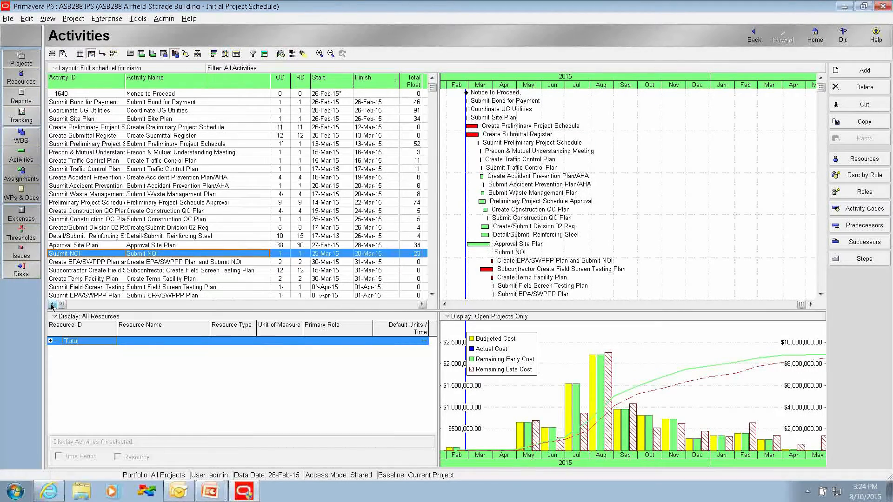
{"action": "left_click", "coordinate": [422, 304]}
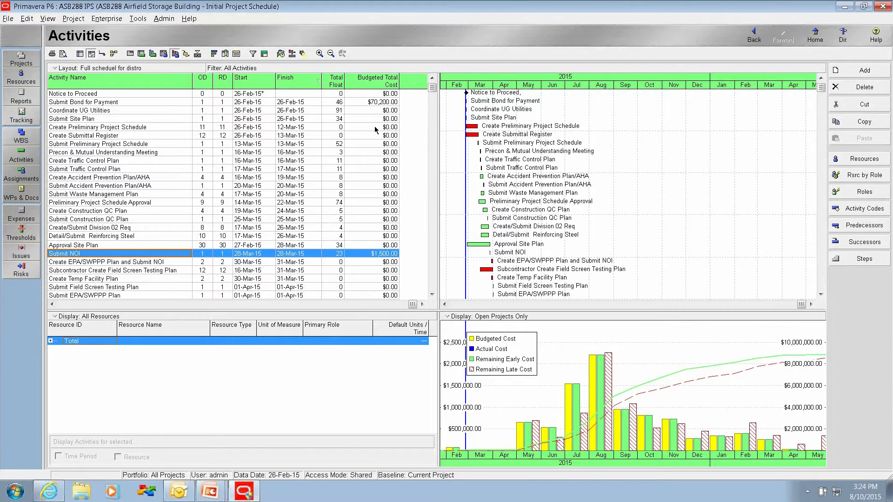
Step: Sort the activities by Budgeted Total Cost, examine the most expensive ones, and restore the sort order by Finish
{"action": "left_click", "coordinate": [378, 83]}
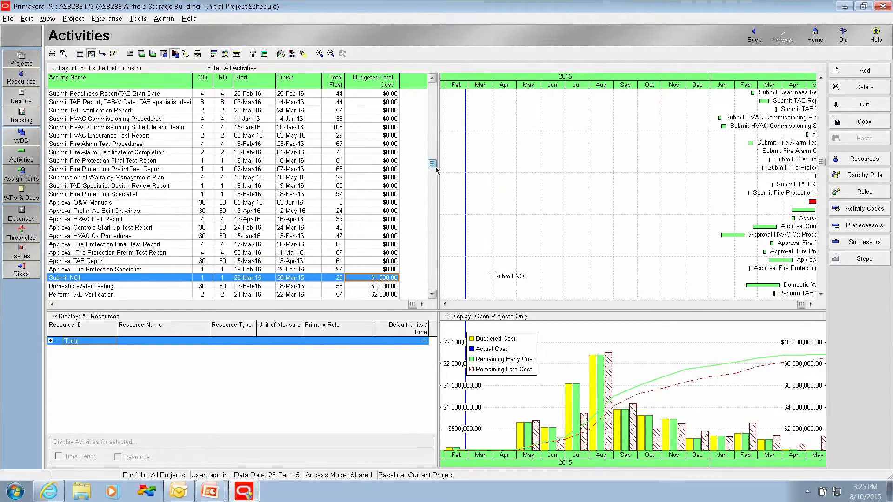
{"action": "left_click_drag", "start_coordinate": [432, 164], "coordinate": [430, 301]}
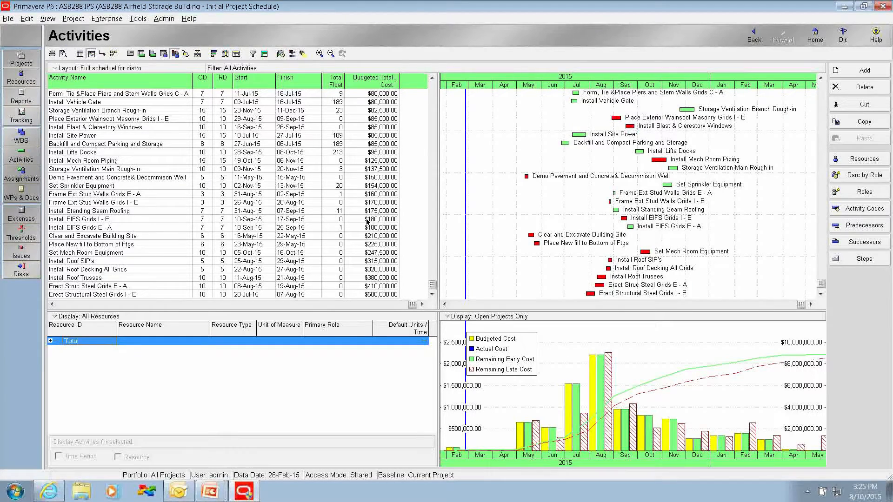
{"action": "left_click", "coordinate": [302, 82]}
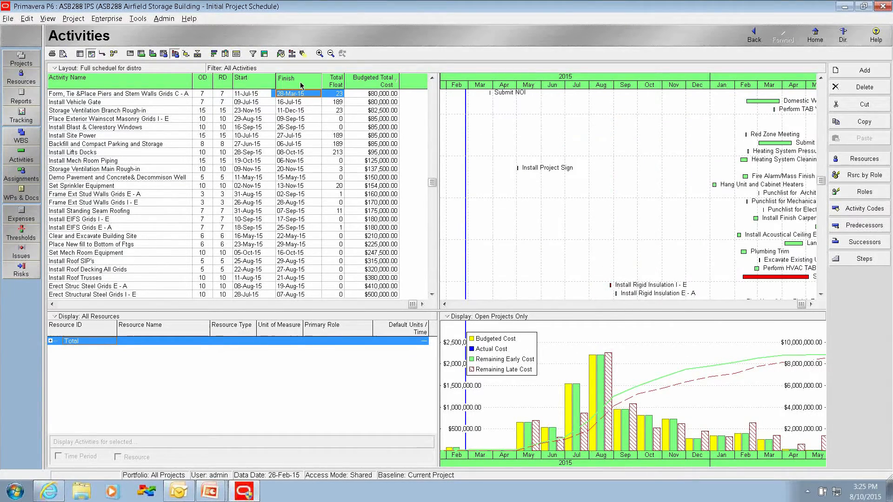
Step: Narrow the activity table to view more of the cost curves, and check the Schedule of Values items on the PowerPoint checklist slide
{"action": "left_click_drag", "start_coordinate": [438, 259], "coordinate": [359, 259]}
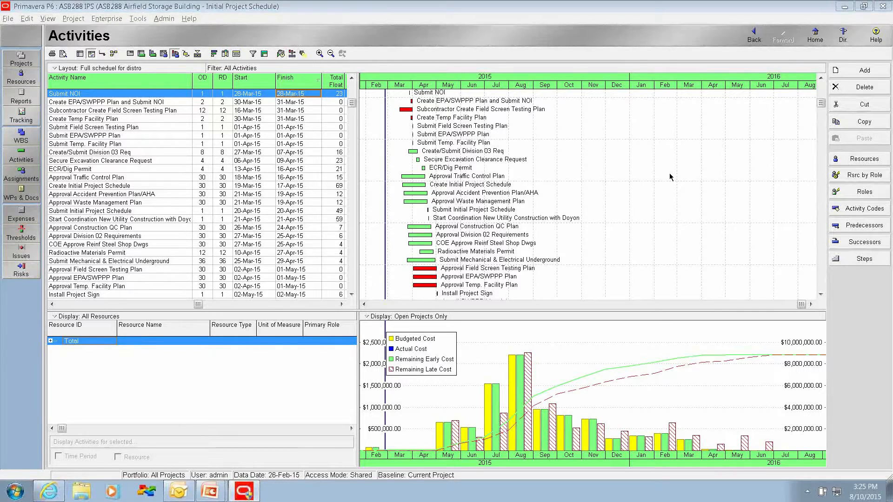
{"action": "key", "text": "alt+Tab"}
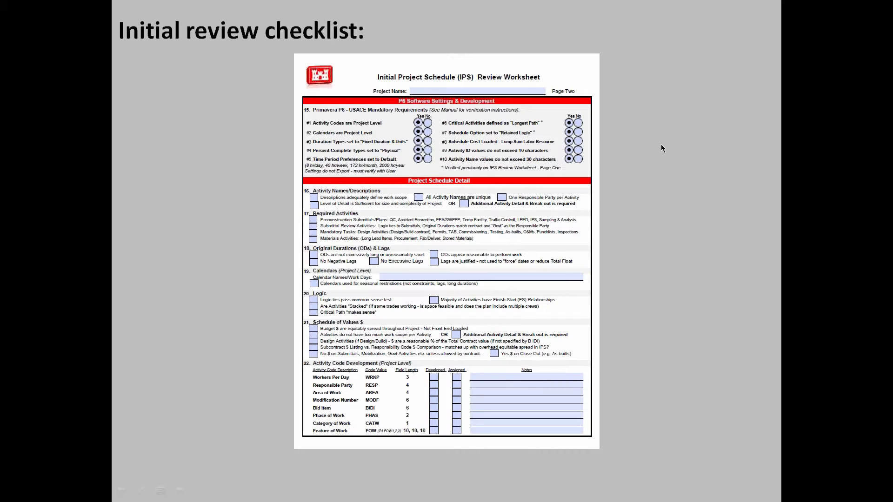
{"action": "key", "text": "alt+Tab"}
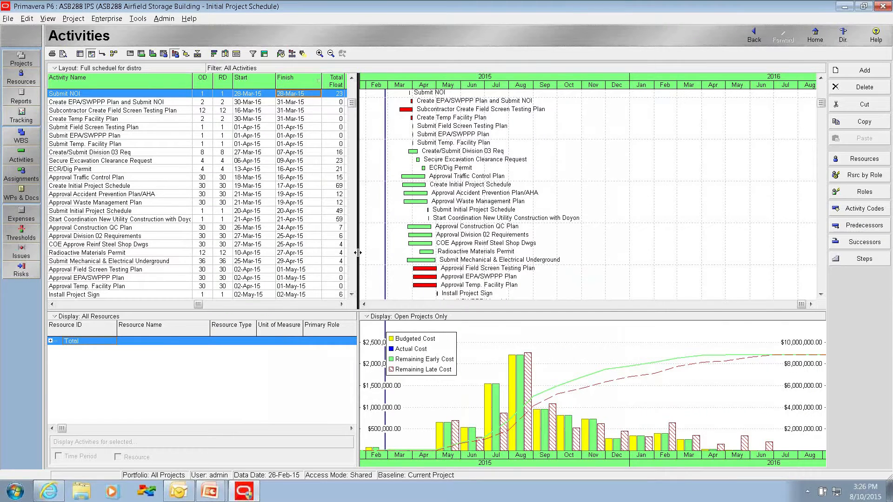
Step: Widen the activity table in Primavera P6 and group the activities by the RESP code
{"action": "left_click_drag", "start_coordinate": [357, 252], "coordinate": [465, 259]}
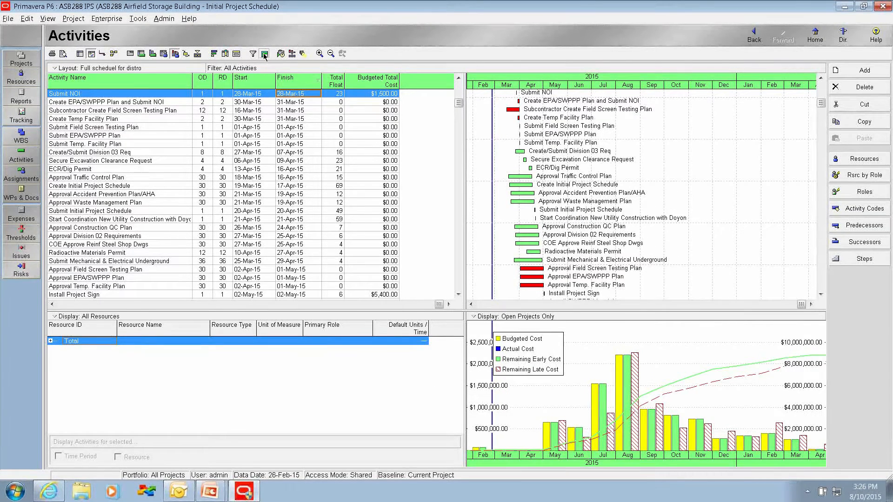
{"action": "left_click", "coordinate": [264, 54]}
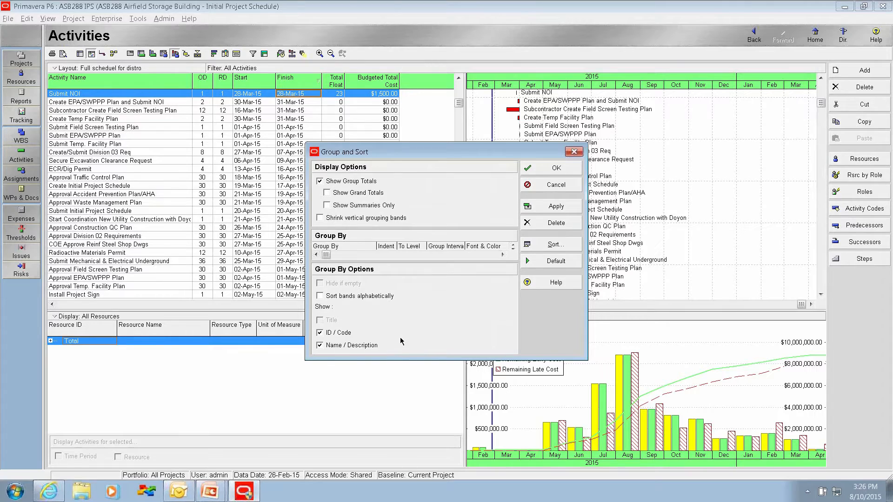
{"action": "left_click", "coordinate": [341, 255]}
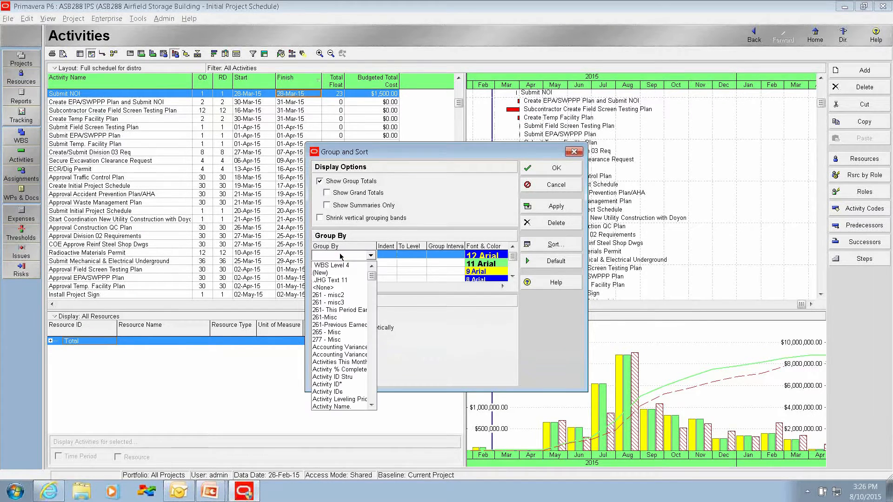
{"action": "key", "text": "r"}
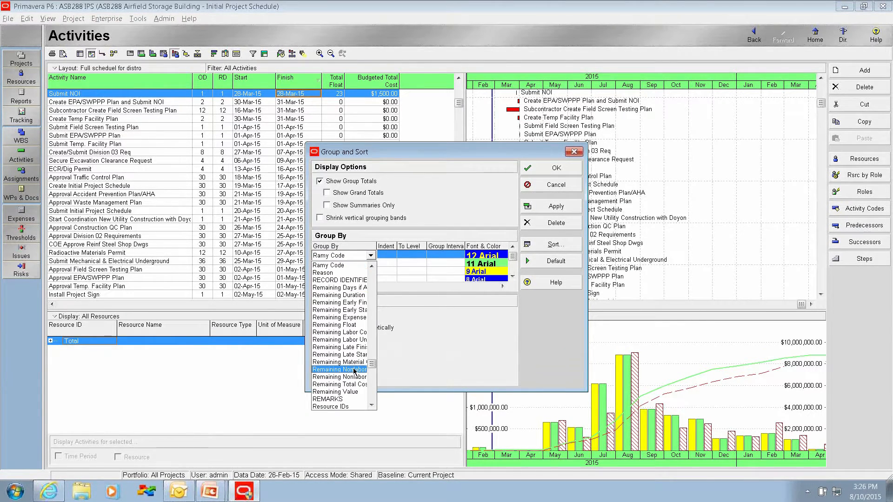
{"action": "scroll", "coordinate": [355, 371], "scroll_direction": "down", "scroll_amount": 1}
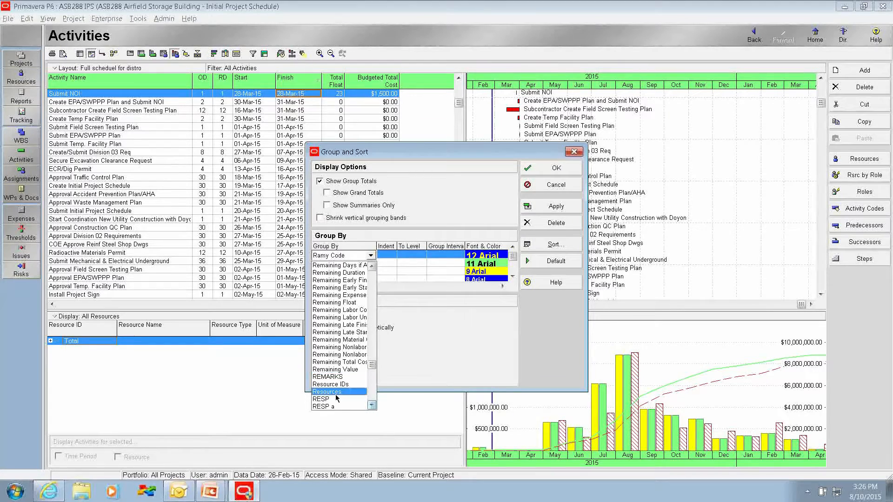
{"action": "left_click", "coordinate": [336, 399]}
{"action": "left_click", "coordinate": [551, 169]}
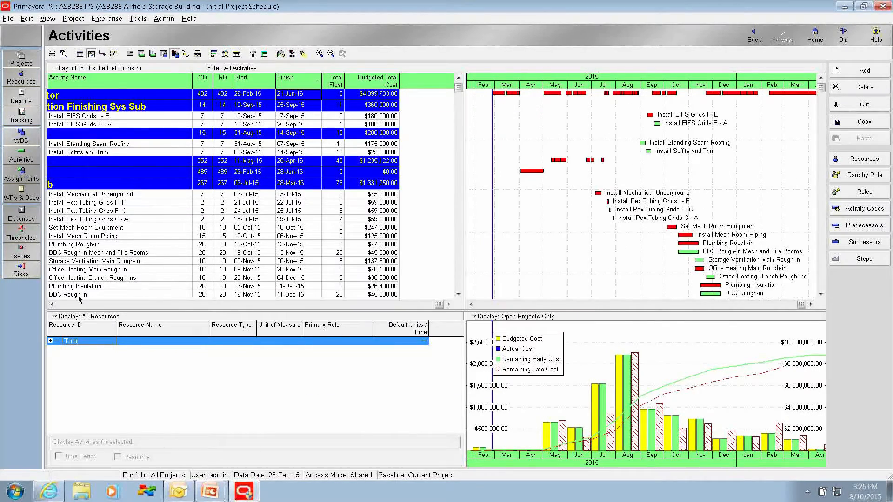
Step: Show the Budgeted Total Cost column for the responsible party groups, and collapse Prime Contractor and Mechanical Sub to compare group totals
{"action": "left_click", "coordinate": [52, 305]}
{"action": "left_click", "coordinate": [51, 95]}
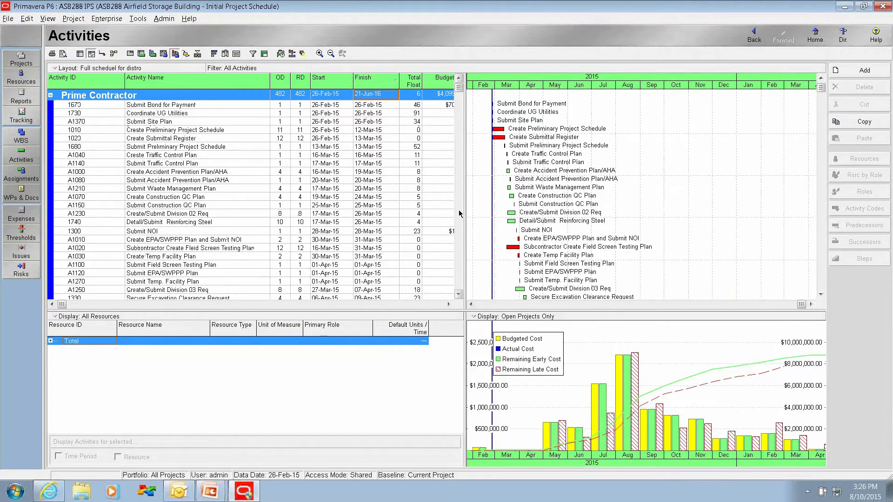
{"action": "left_click_drag", "start_coordinate": [465, 214], "coordinate": [534, 180]}
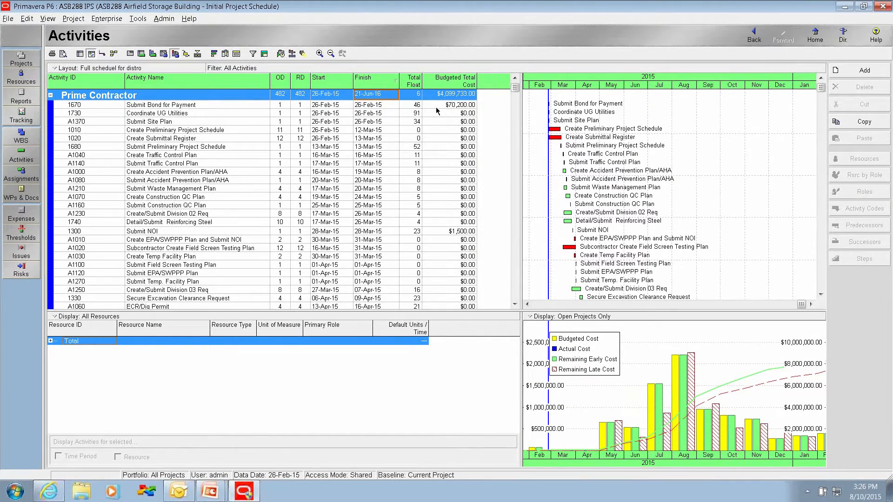
{"action": "left_click", "coordinate": [264, 54]}
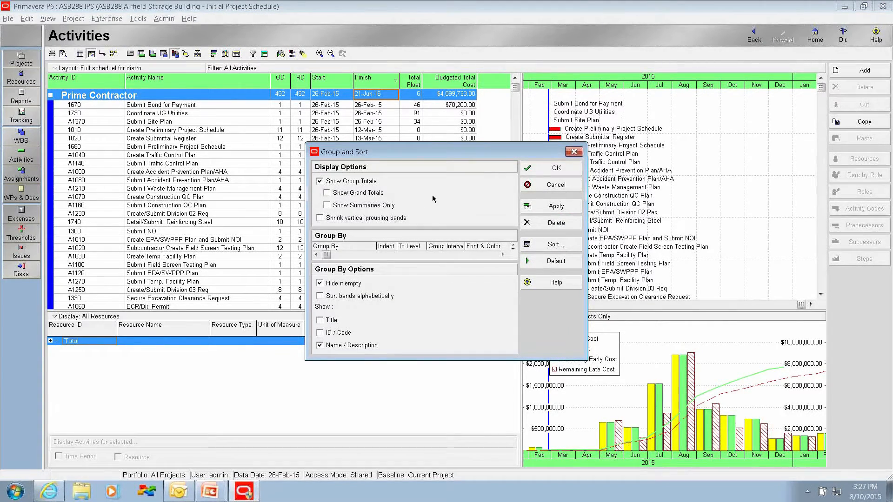
{"action": "left_click", "coordinate": [542, 170]}
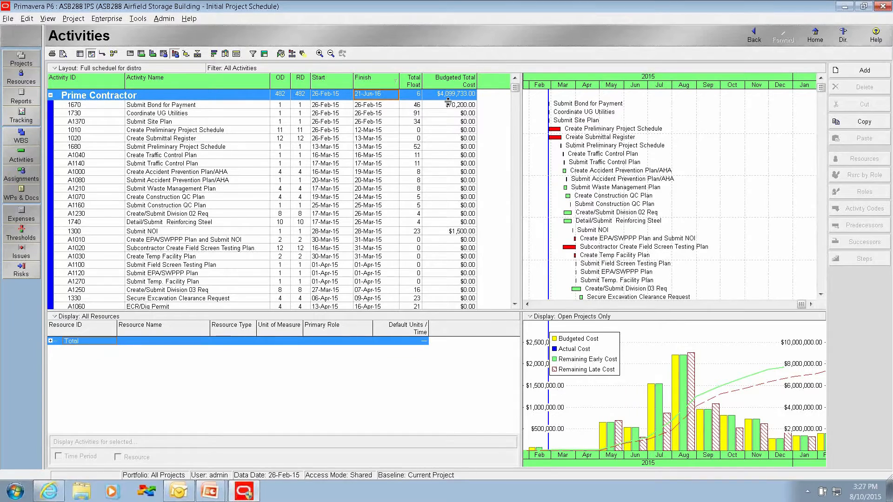
{"action": "left_click", "coordinate": [51, 95]}
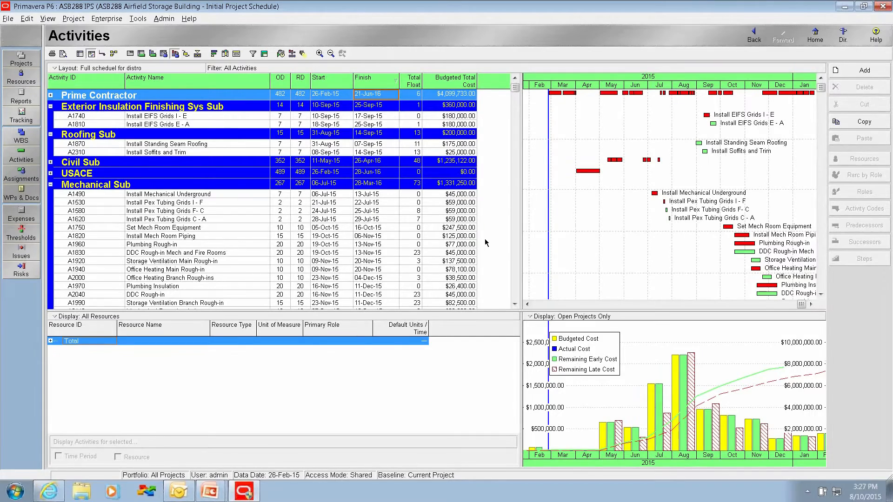
{"action": "left_click", "coordinate": [50, 184]}
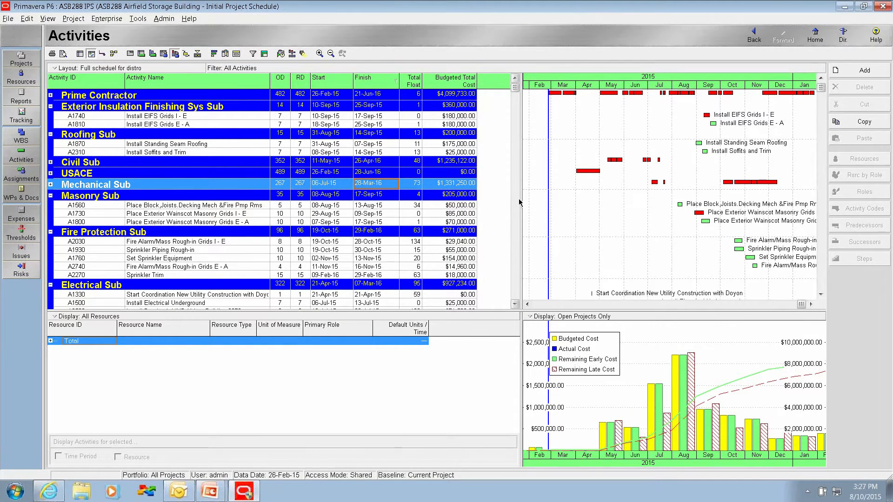
Step: Check the Schedule of Values items on the checklist slide, return to Primavera P6, and remove the RESP grouping from the activities
{"action": "key", "text": "alt+Tab"}
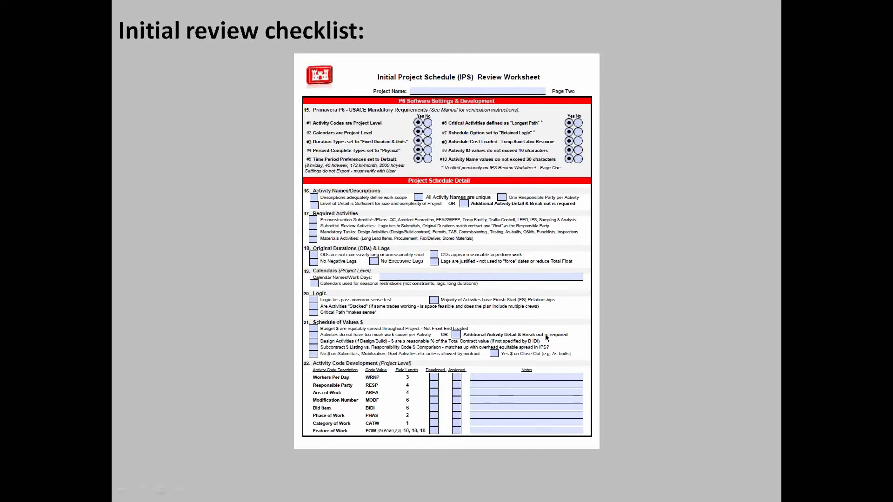
{"action": "key", "text": "alt+Tab"}
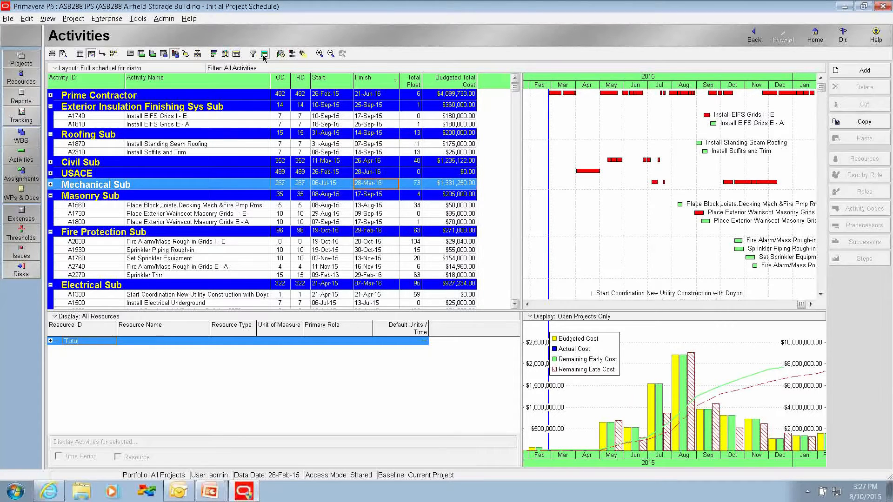
{"action": "left_click", "coordinate": [264, 54]}
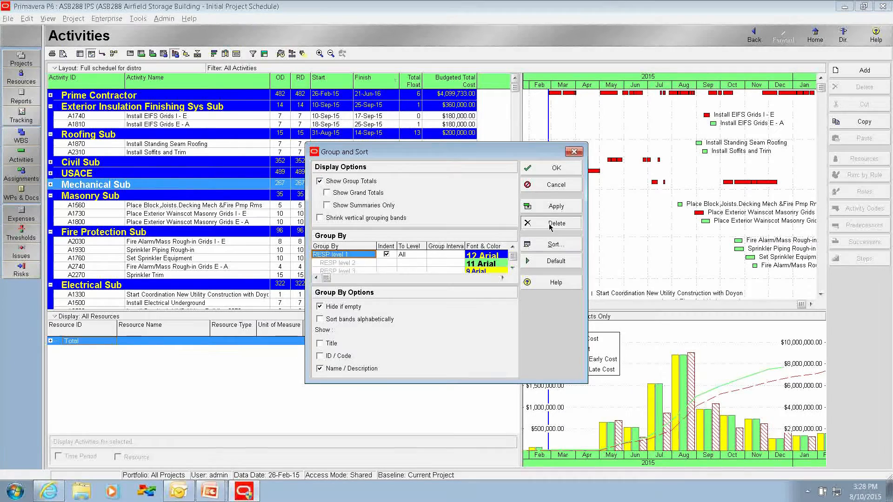
{"action": "left_click", "coordinate": [549, 168]}
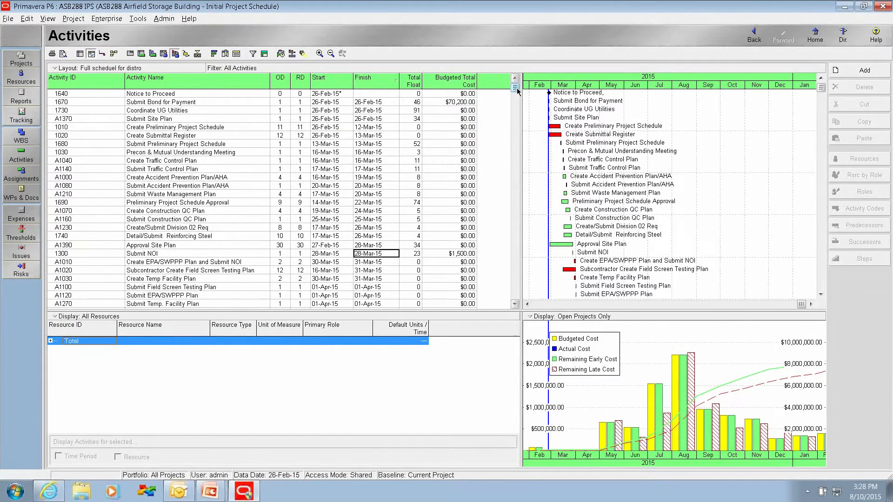
Step: Examine the budgeted costs of submittals, government activities and close-out tasks down to Project Complete, and switch back to the PowerPoint slide show
{"action": "left_click_drag", "start_coordinate": [517, 91], "coordinate": [515, 309]}
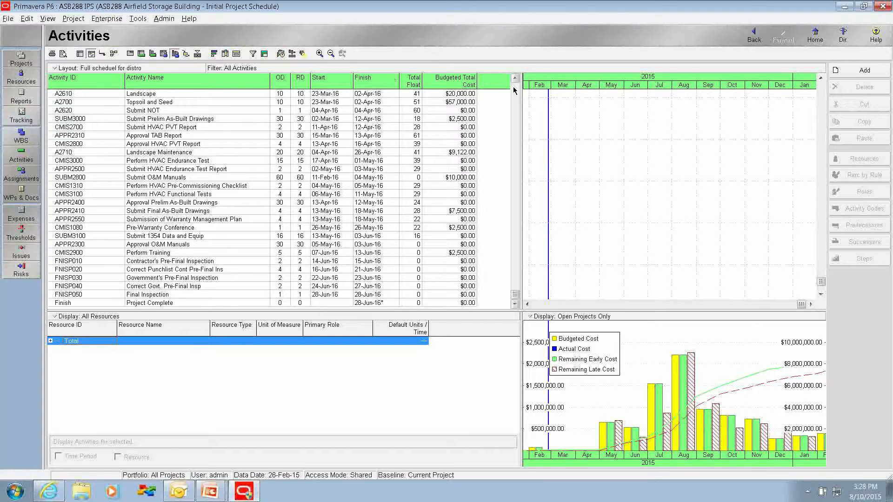
{"action": "key", "text": "alt+Tab"}
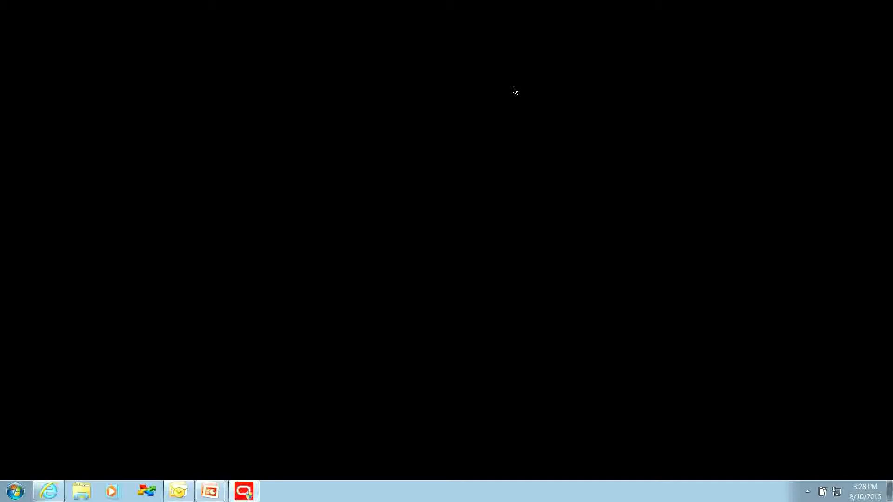